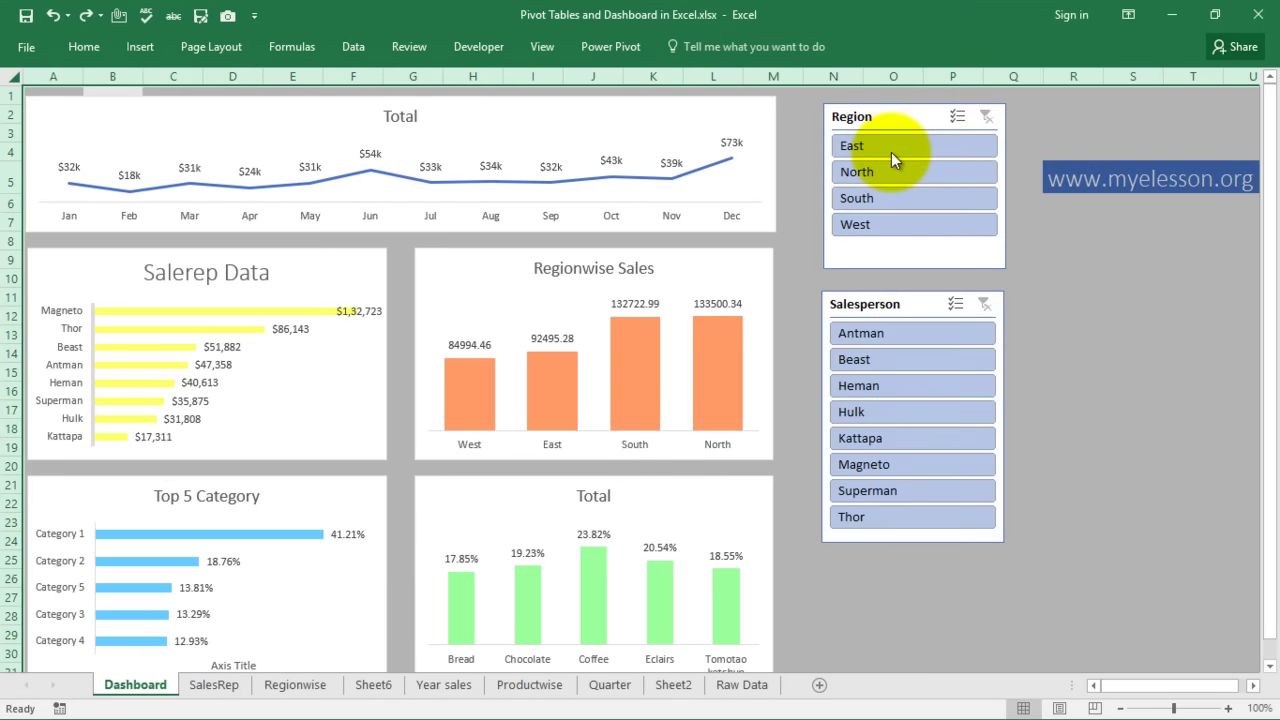
- Test the Region slicer by filtering to East, North and West, then clear the region filter
{"action": "left_click", "coordinate": [891, 152]}
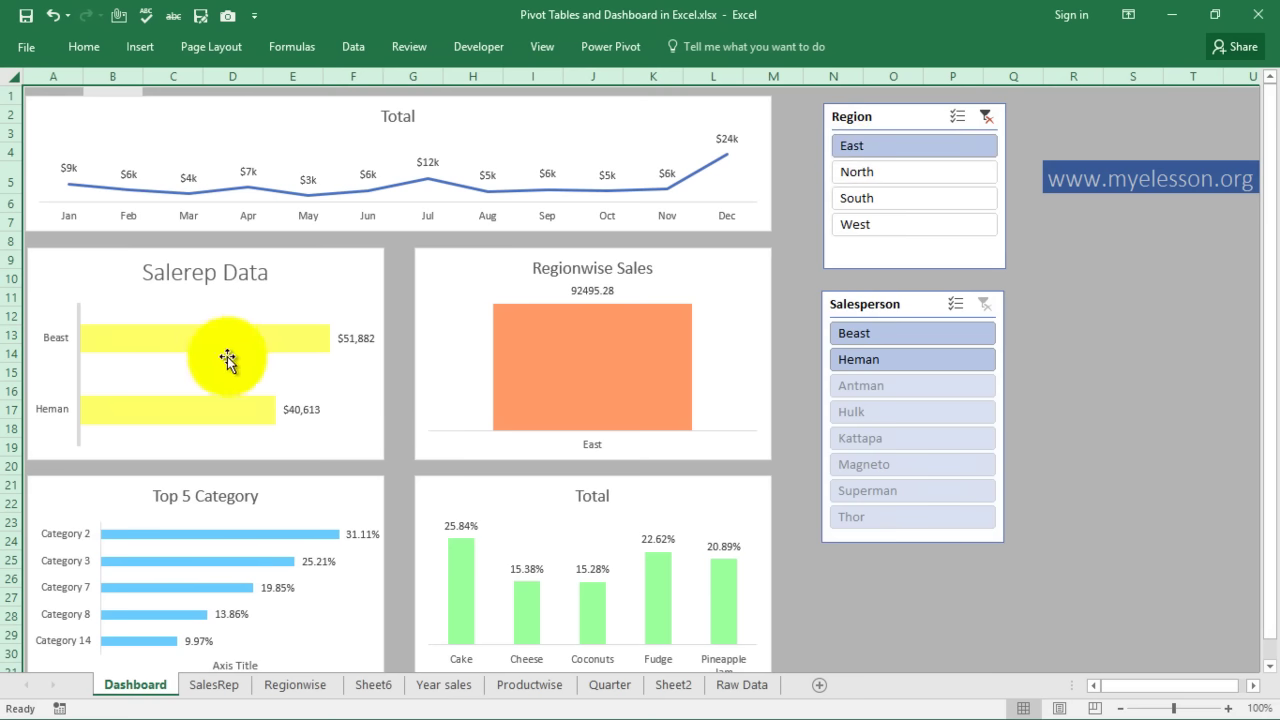
{"action": "left_click", "coordinate": [891, 174]}
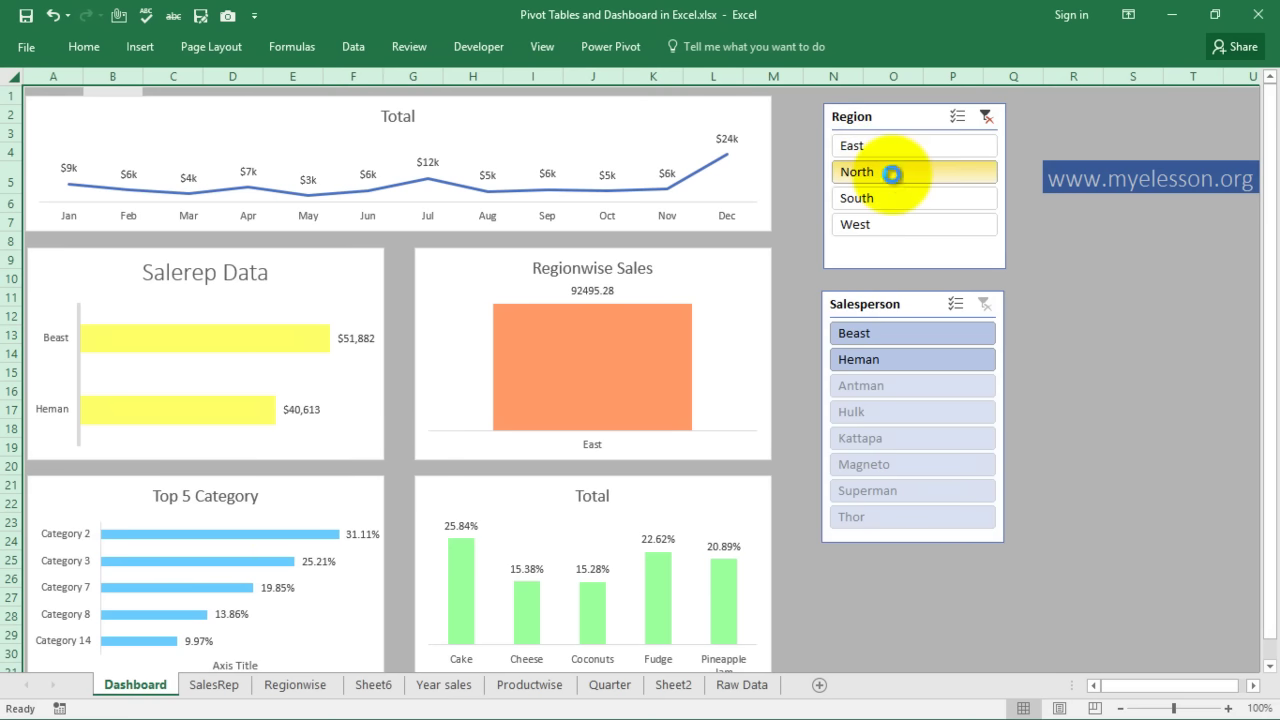
{"action": "left_click", "coordinate": [875, 224]}
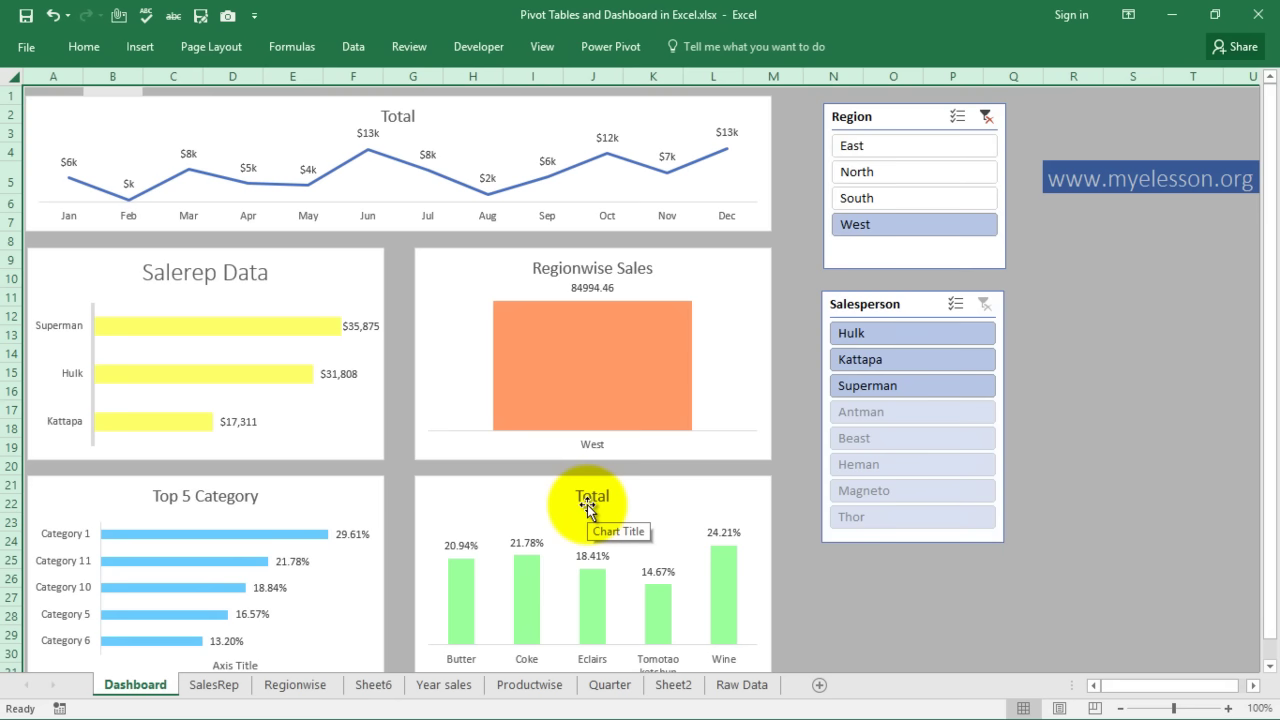
{"action": "left_click", "coordinate": [987, 117]}
- Filter the dashboard by salesperson Heman, Hulk and Magneto, then clear the Salesperson slicer
{"action": "left_click", "coordinate": [898, 383]}
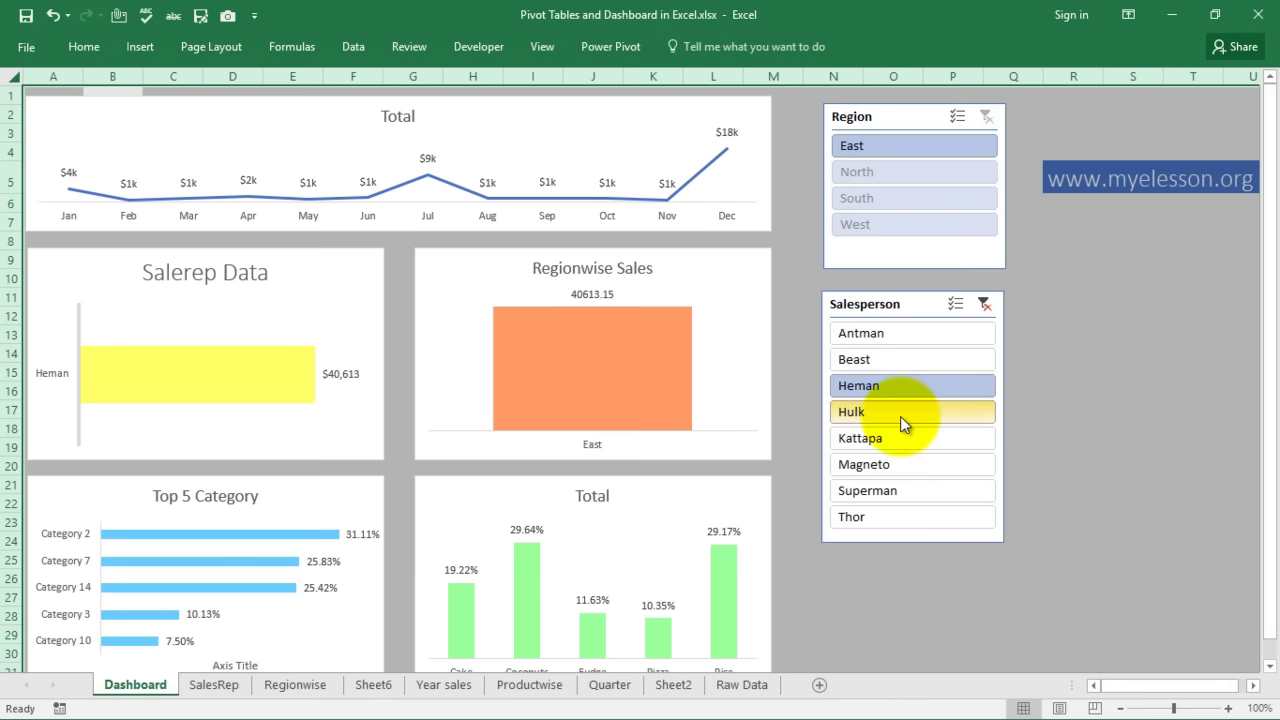
{"action": "left_click", "coordinate": [900, 416]}
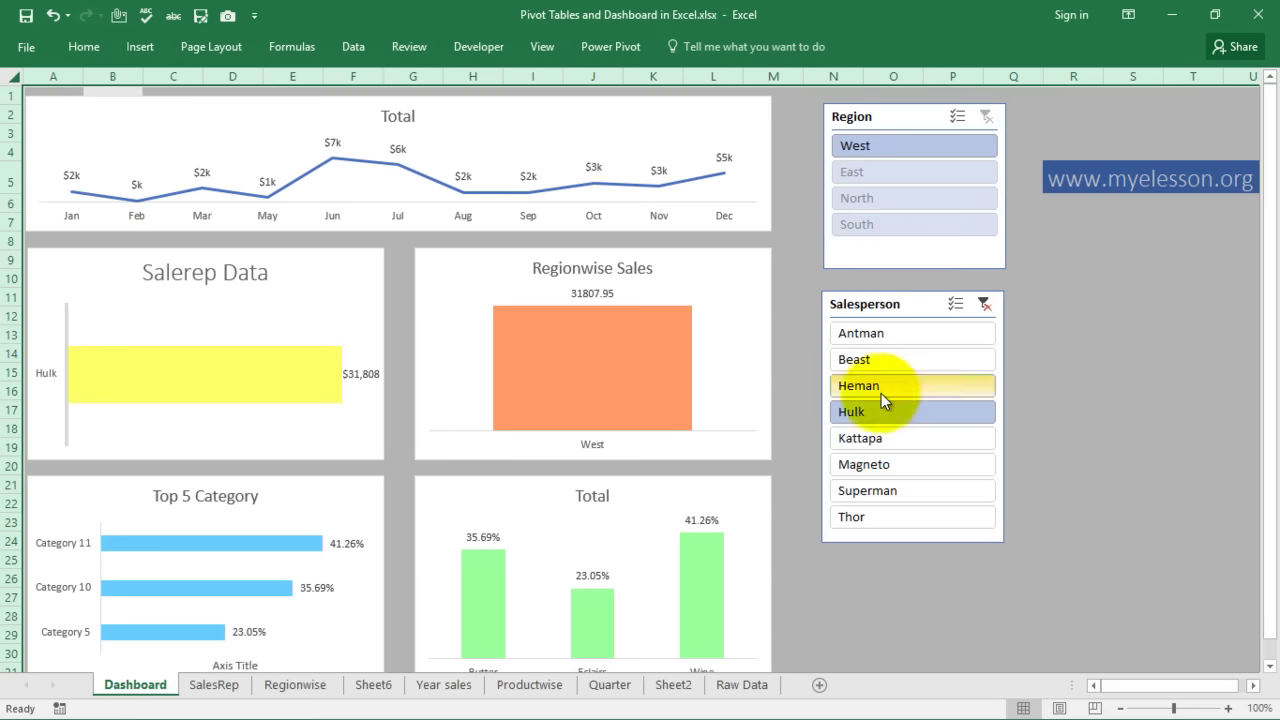
{"action": "left_click", "coordinate": [876, 463]}
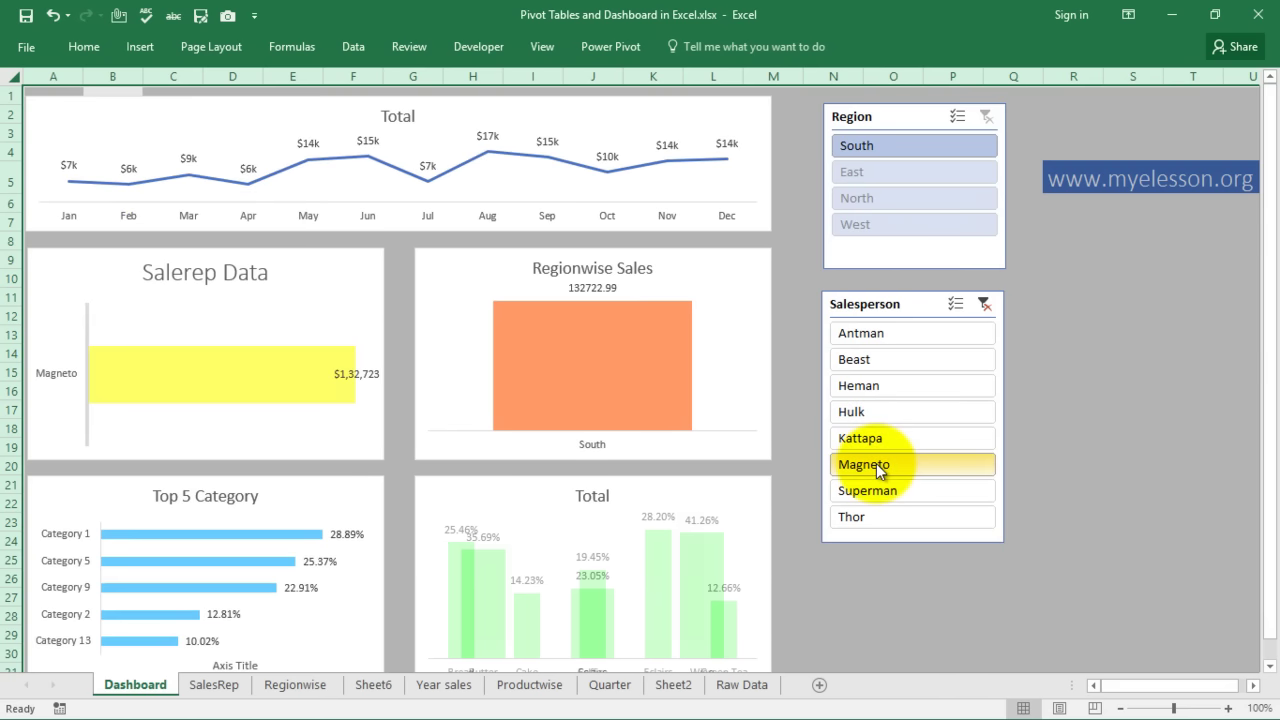
{"action": "left_click", "coordinate": [985, 304]}
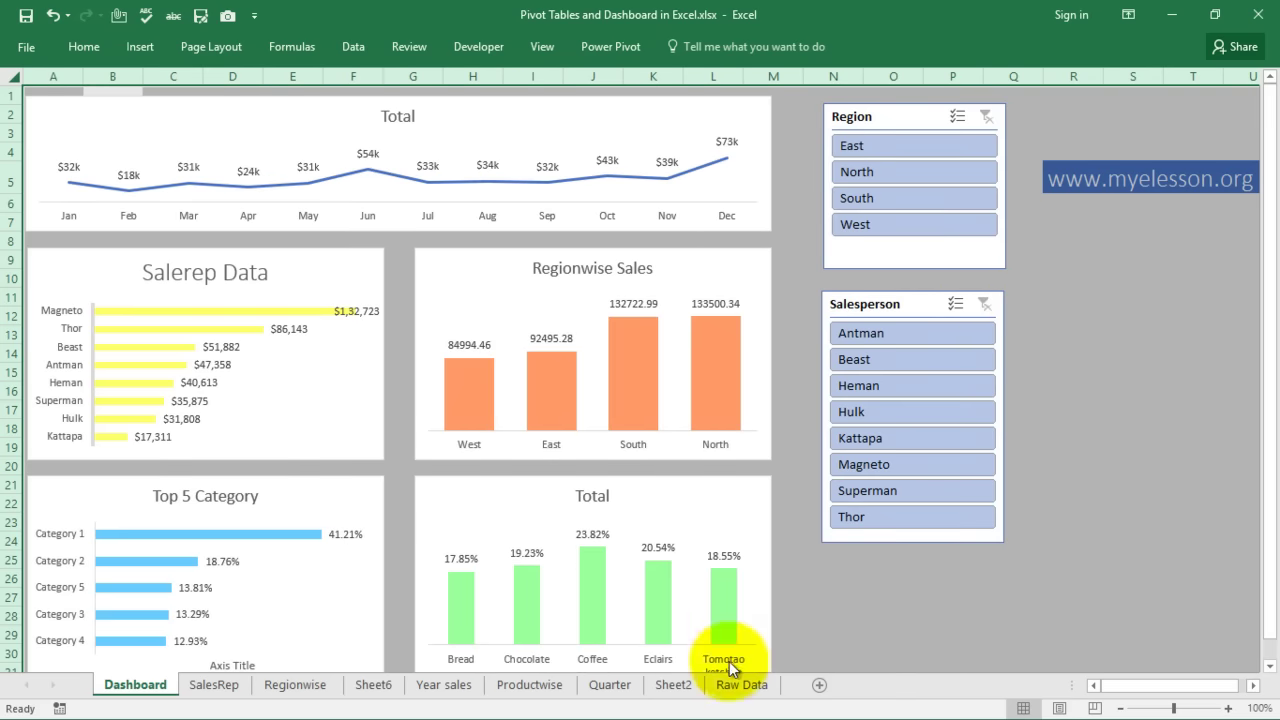
- Browse the Raw Data records up to the top of the table and the Salesperson header
{"action": "left_click", "coordinate": [742, 685]}
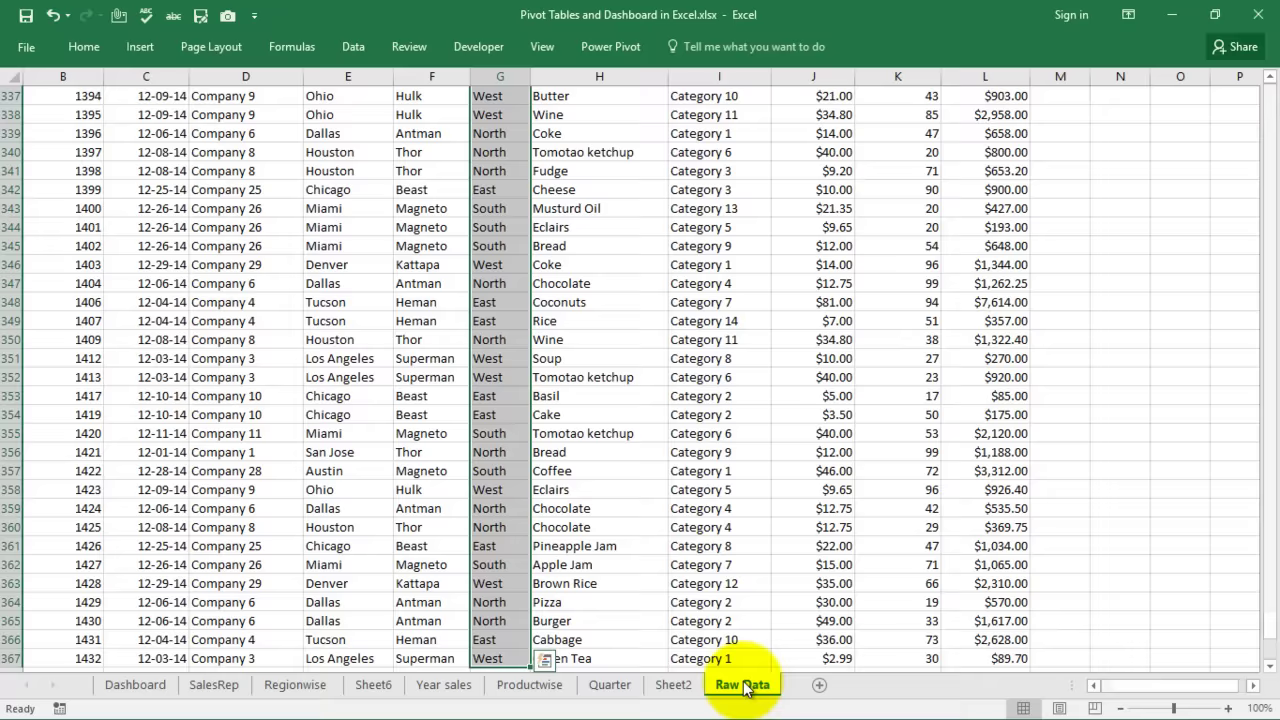
{"action": "left_click", "coordinate": [414, 366]}
{"action": "key", "text": "Up"}
{"action": "key", "text": "Up"}
{"action": "key", "text": "Up"}
{"action": "key", "text": "Up"}
{"action": "key", "text": "Up"}
{"action": "key", "text": "Up"}
{"action": "key", "text": "Up"}
{"action": "key", "text": "Up"}
{"action": "key", "text": "Up"}
{"action": "key", "text": "Up"}
{"action": "key", "text": "Up"}
{"action": "key", "text": "Up"}
{"action": "key", "text": "Up"}
{"action": "key", "text": "Up"}
{"action": "key", "text": "Up"}
{"action": "key", "text": "Up"}
{"action": "key", "text": "Up"}
{"action": "key", "text": "Up"}
{"action": "key", "text": "Up"}
{"action": "key", "text": "Up"}
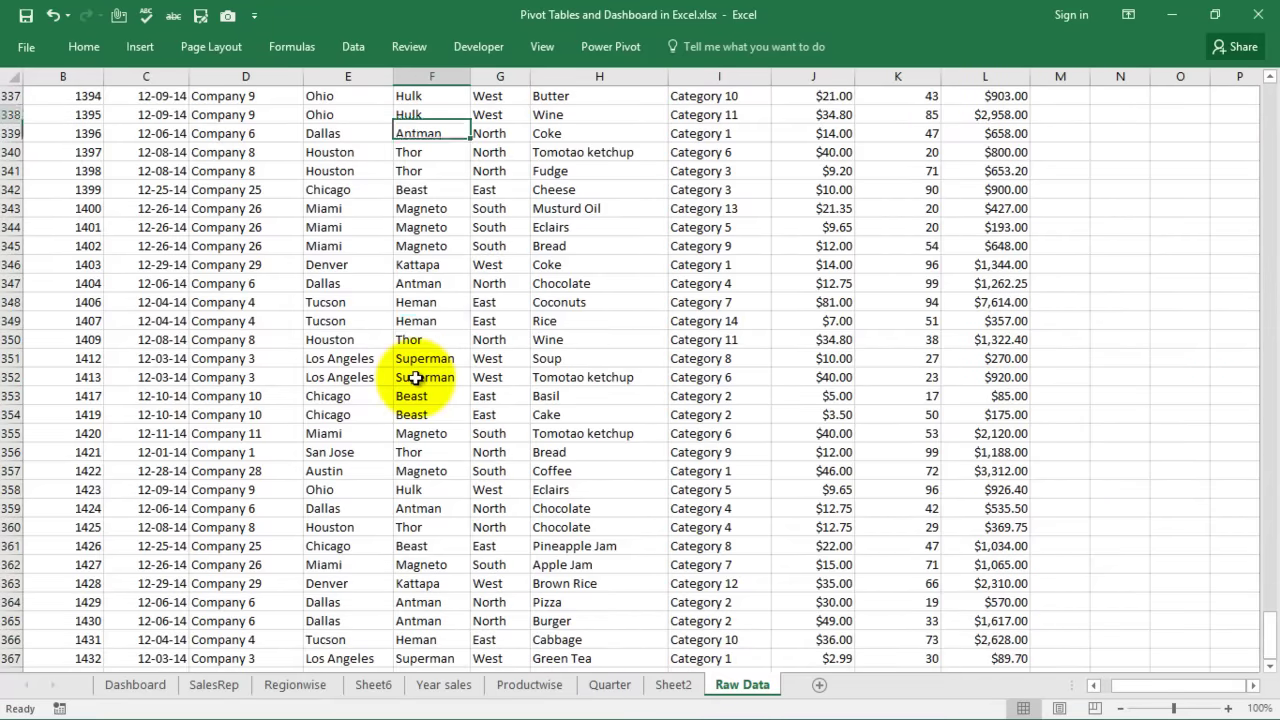
{"action": "key", "text": "Up"}
{"action": "key", "text": "Up"}
{"action": "key", "text": "Up"}
{"action": "key", "text": "Up"}
{"action": "key", "text": "Up"}
{"action": "key", "text": "Up"}
{"action": "key", "text": "Up"}
{"action": "key", "text": "Up"}
{"action": "key", "text": "Up"}
{"action": "key", "text": "Up"}
{"action": "key", "text": "Up"}
{"action": "key", "text": "Up"}
{"action": "key", "text": "Up"}
{"action": "key", "text": "Up"}
{"action": "key", "text": "Up"}
{"action": "key", "text": "Up"}
{"action": "key", "text": "Up"}
{"action": "key", "text": "Up"}
{"action": "key", "text": "Up"}
{"action": "key", "text": "Up"}
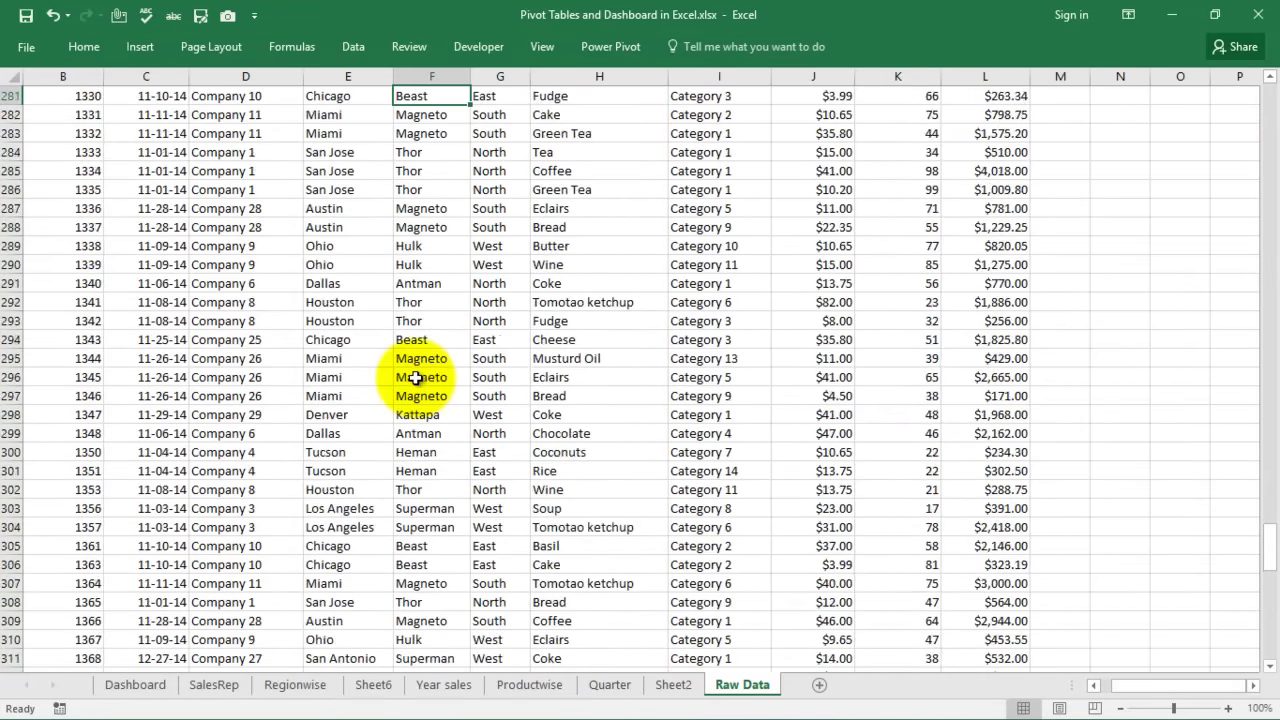
{"action": "key", "text": "ctrl+Up"}
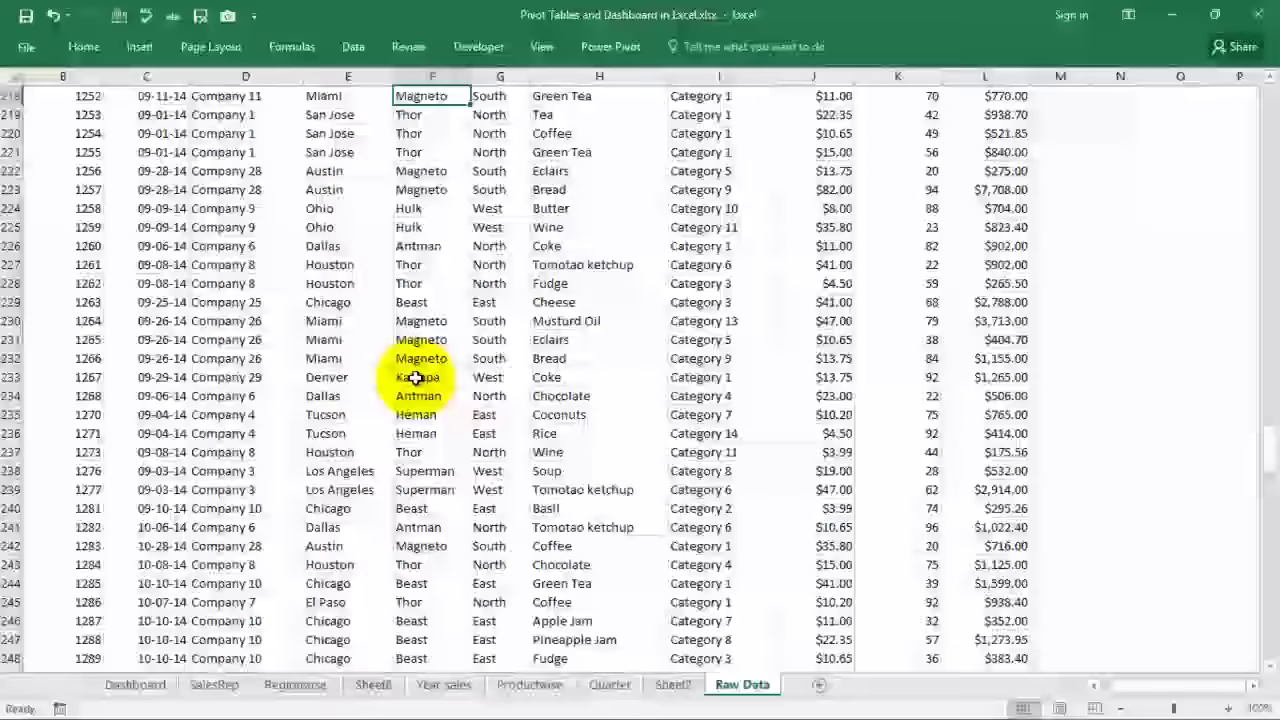
{"action": "key", "text": "Up"}
{"action": "key", "text": "Down"}
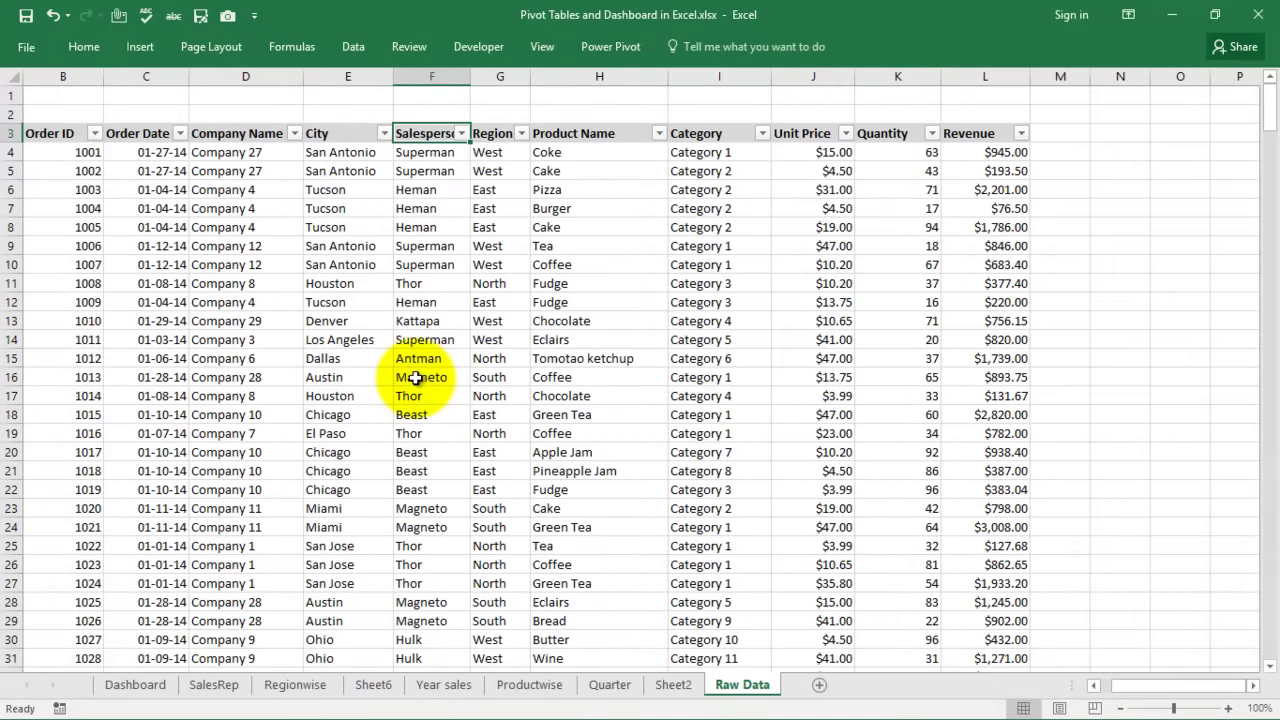
- Go back to the Dashboard to check the Total line chart, then reopen Raw Data
{"action": "left_click", "coordinate": [128, 684]}
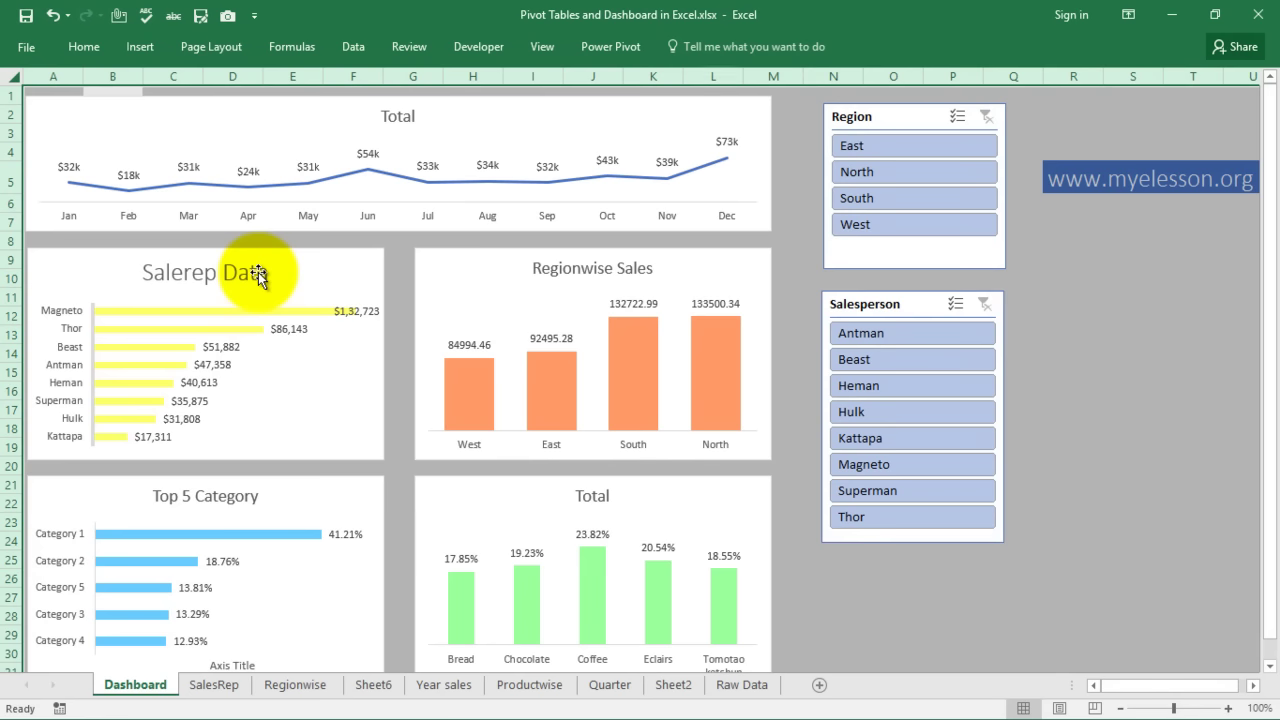
{"action": "mouse_move", "coordinate": [305, 189]}
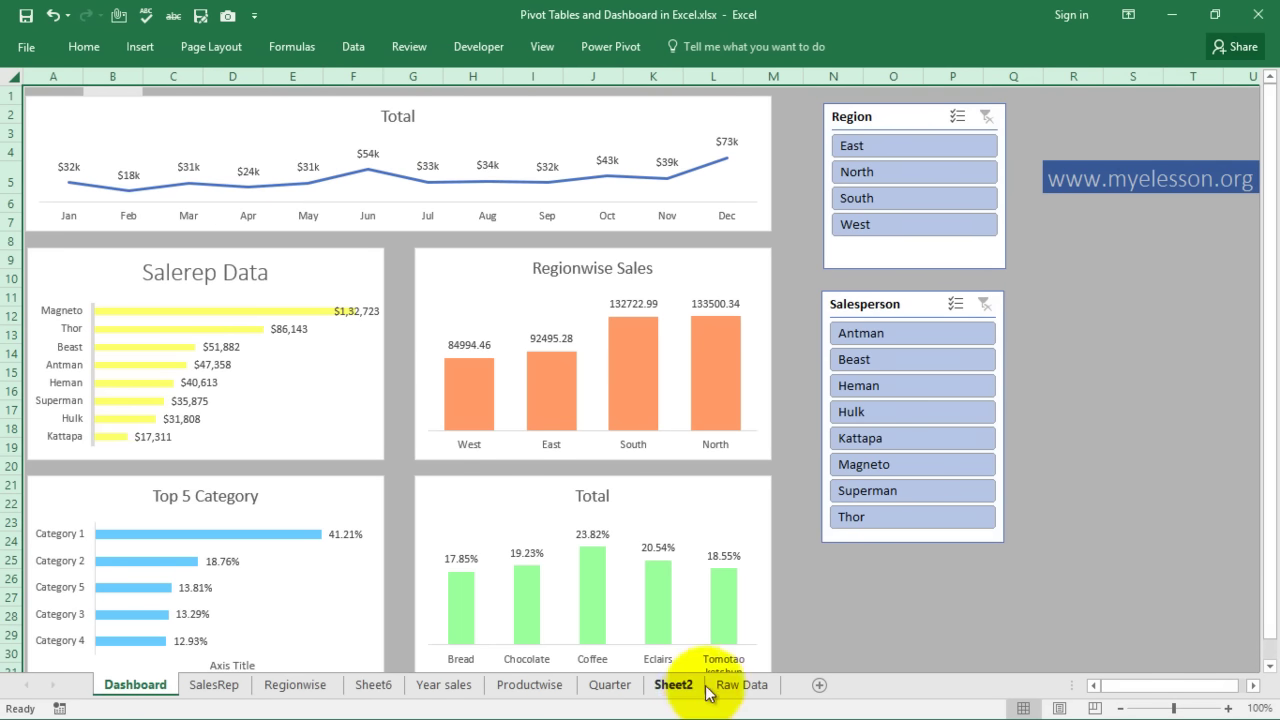
{"action": "left_click", "coordinate": [742, 685]}
- Move through the Raw Data rows to the first Order ID and down the Order Date column
{"action": "left_click", "coordinate": [418, 433]}
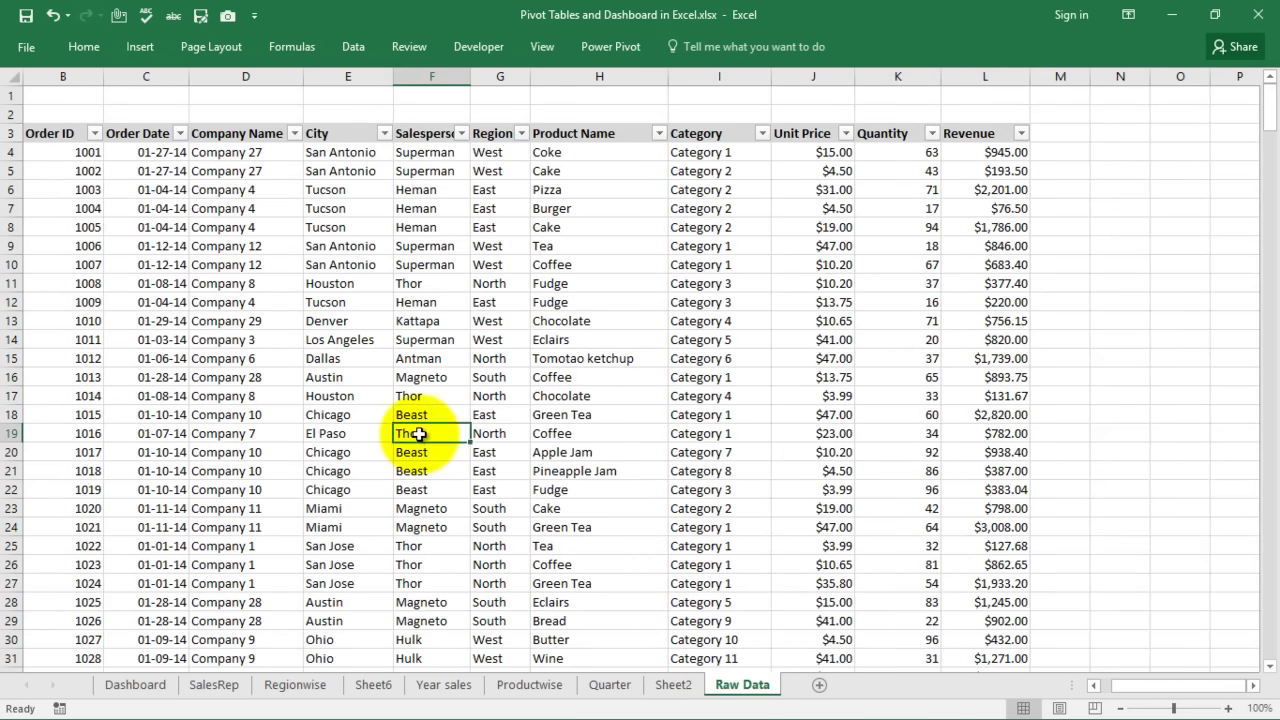
{"action": "key", "text": "Left"}
{"action": "key", "text": "Left"}
{"action": "key", "text": "Left"}
{"action": "key", "text": "Left"}
{"action": "key", "text": "Left"}
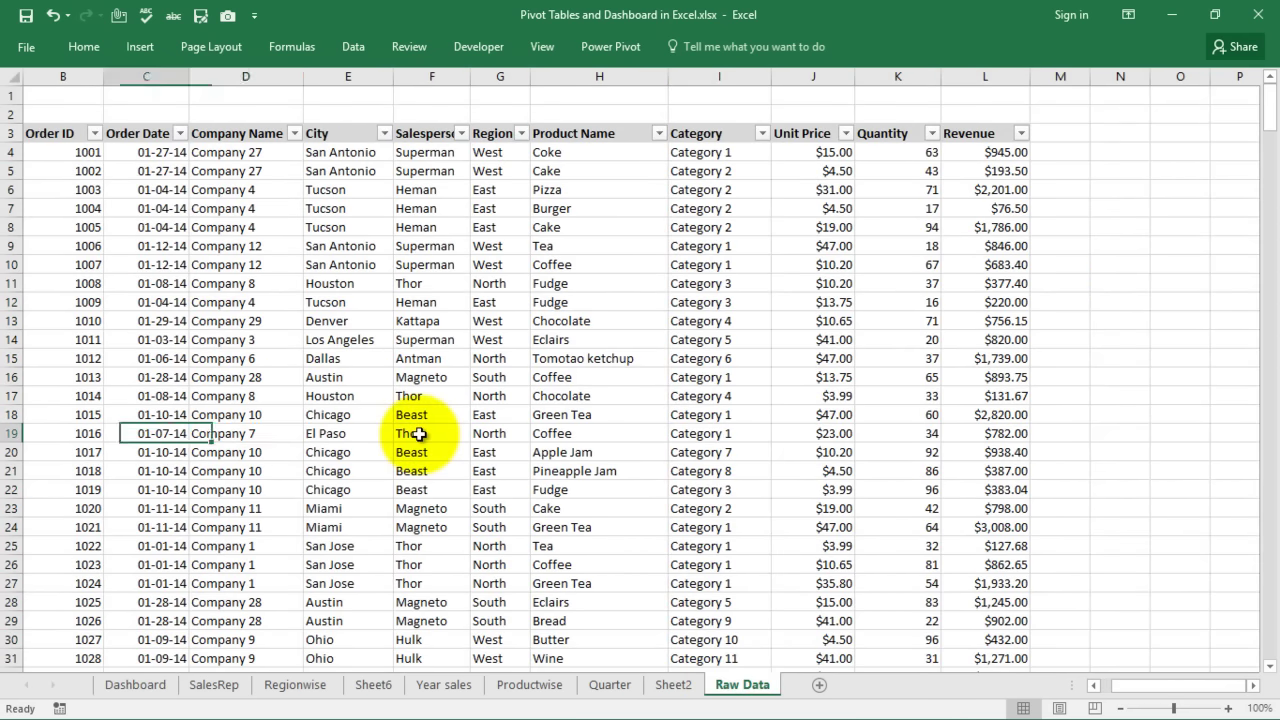
{"action": "key", "text": "Up"}
{"action": "key", "text": "Up"}
{"action": "key", "text": "Up"}
{"action": "key", "text": "Up"}
{"action": "key", "text": "Up"}
{"action": "key", "text": "Up"}
{"action": "key", "text": "Up"}
{"action": "key", "text": "Up"}
{"action": "key", "text": "Up"}
{"action": "key", "text": "Up"}
{"action": "key", "text": "Up"}
{"action": "key", "text": "Up"}
{"action": "key", "text": "Up"}
{"action": "key", "text": "Up"}
{"action": "key", "text": "Up"}
{"action": "key", "text": "Right"}
{"action": "key", "text": "Right"}
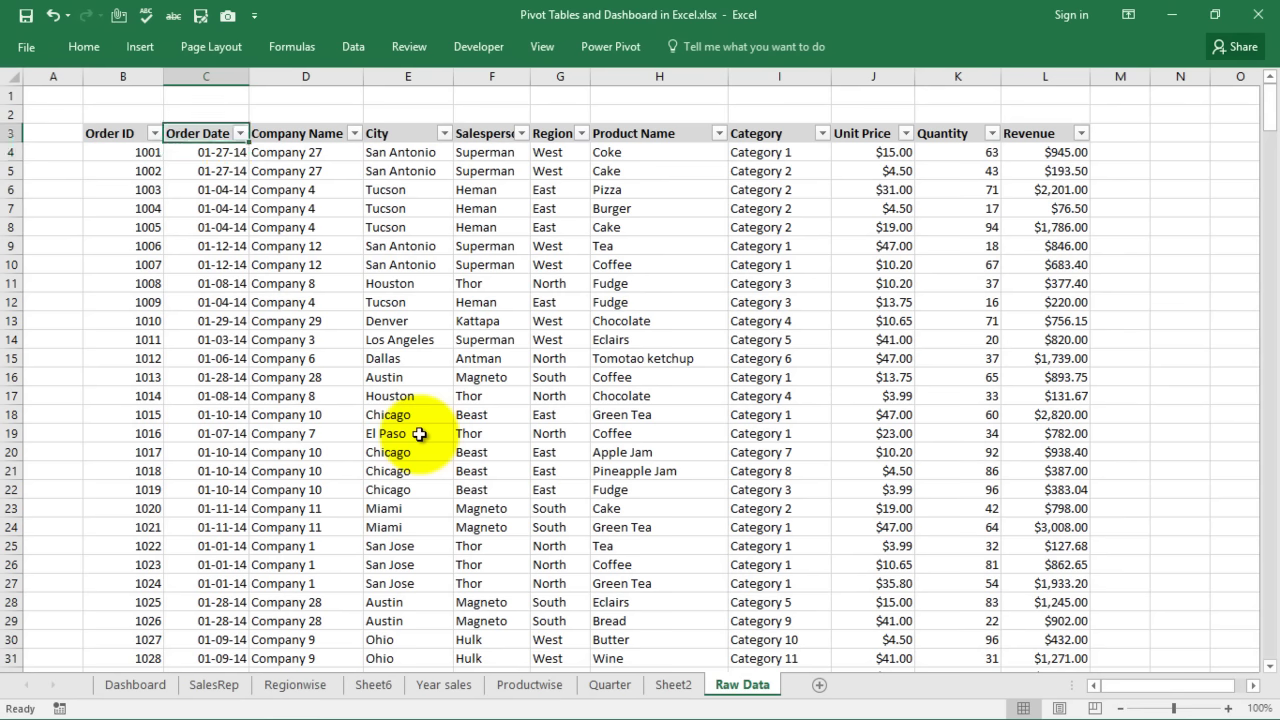
{"action": "key", "text": "Down"}
{"action": "key", "text": "Down"}
{"action": "key", "text": "Down"}
{"action": "key", "text": "Down"}
{"action": "key", "text": "Down"}
{"action": "key", "text": "Down"}
{"action": "key", "text": "Down"}
{"action": "key", "text": "Down"}
{"action": "key", "text": "Down"}
{"action": "key", "text": "Down"}
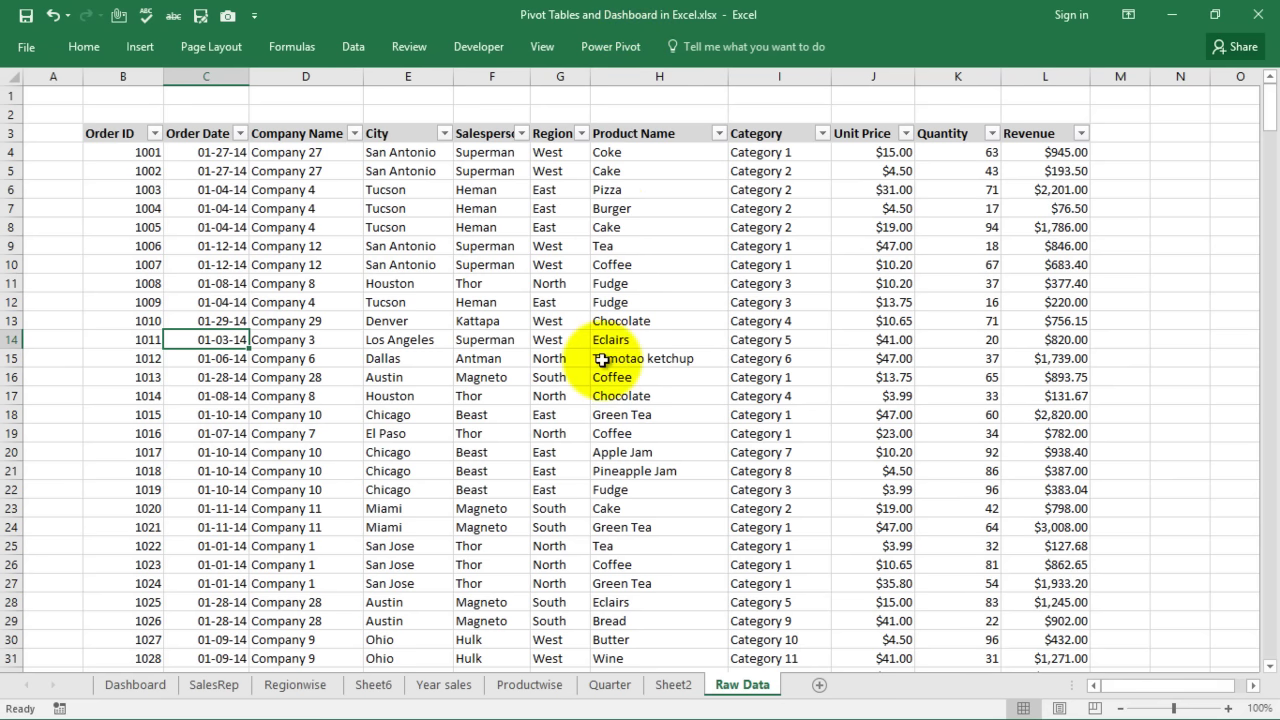
- Step down the City column through the order records and back up to the top
{"action": "left_click", "coordinate": [420, 396]}
{"action": "key", "text": "Down"}
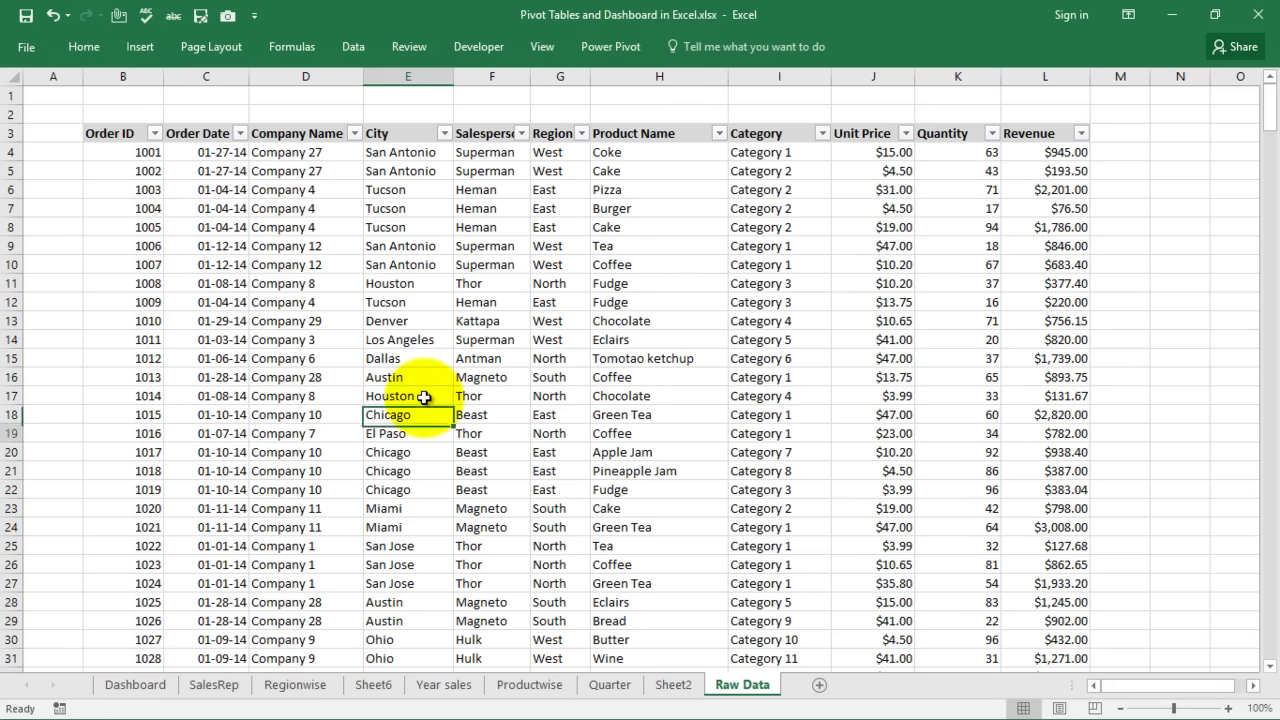
{"action": "key", "text": "Down"}
{"action": "key", "text": "Down"}
{"action": "key", "text": "Down"}
{"action": "key", "text": "Down"}
{"action": "key", "text": "Down"}
{"action": "key", "text": "Down"}
{"action": "key", "text": "Down"}
{"action": "key", "text": "Down"}
{"action": "key", "text": "Down"}
{"action": "key", "text": "Down"}
{"action": "key", "text": "Down"}
{"action": "key", "text": "Down"}
{"action": "key", "text": "Down"}
{"action": "key", "text": "Down"}
{"action": "key", "text": "Down"}
{"action": "key", "text": "Down"}
{"action": "key", "text": "Down"}
{"action": "key", "text": "Down"}
{"action": "key", "text": "Down"}
{"action": "key", "text": "Down"}
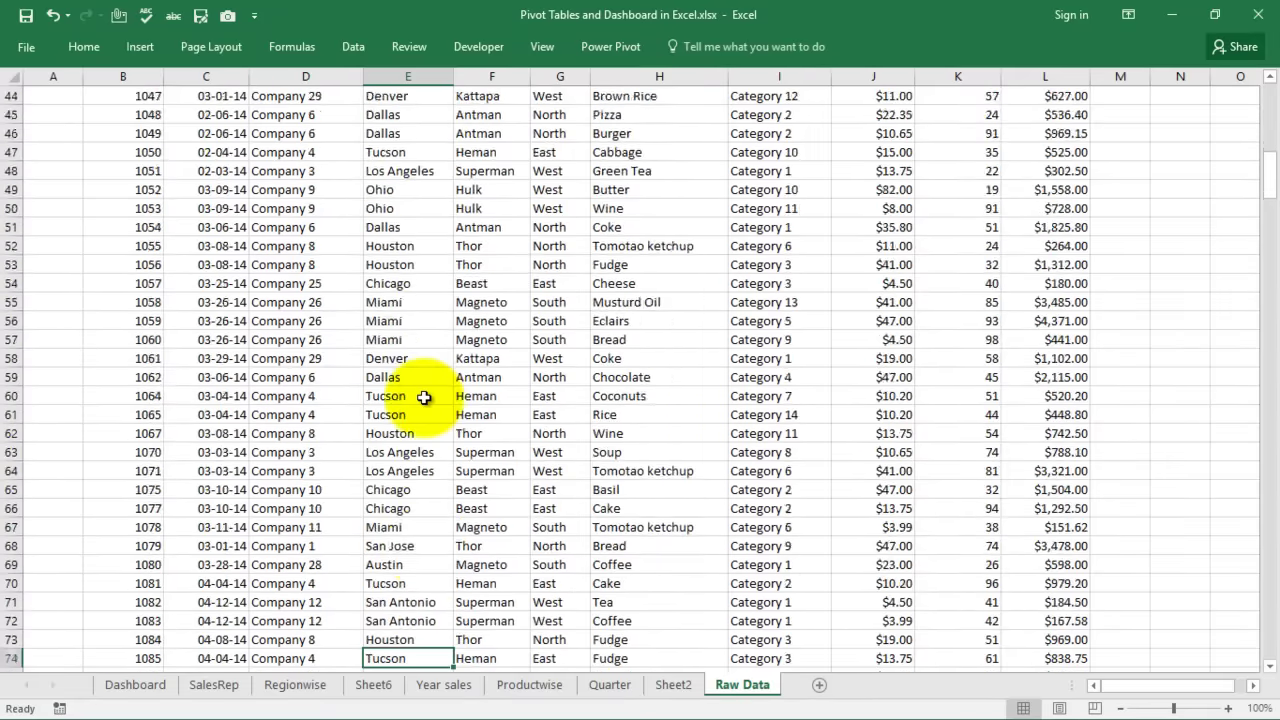
{"action": "key", "text": "Down"}
{"action": "key", "text": "Down"}
{"action": "key", "text": "Down"}
{"action": "key", "text": "Down"}
{"action": "key", "text": "Down"}
{"action": "key", "text": "Down"}
{"action": "key", "text": "Down"}
{"action": "key", "text": "Down"}
{"action": "key", "text": "Down"}
{"action": "key", "text": "Down"}
{"action": "key", "text": "Down"}
{"action": "key", "text": "Down"}
{"action": "key", "text": "Down"}
{"action": "key", "text": "Down"}
{"action": "key", "text": "Down"}
{"action": "key", "text": "Down"}
{"action": "key", "text": "Down"}
{"action": "key", "text": "Down"}
{"action": "key", "text": "Down"}
{"action": "key", "text": "Down"}
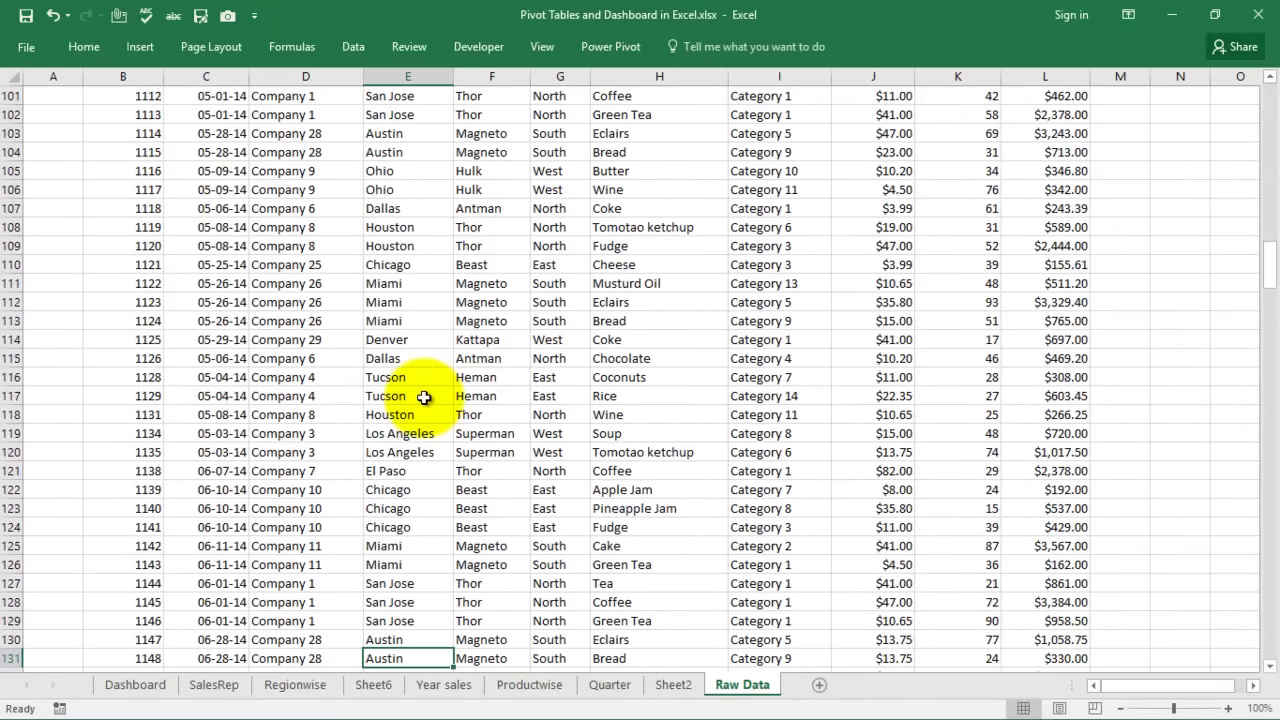
{"action": "key", "text": "Up"}
{"action": "key", "text": "Up"}
{"action": "key", "text": "Up"}
{"action": "key", "text": "Up"}
{"action": "key", "text": "Up"}
{"action": "key", "text": "Up"}
{"action": "key", "text": "Up"}
{"action": "key", "text": "Up"}
{"action": "key", "text": "Up"}
{"action": "key", "text": "Up"}
{"action": "key", "text": "Up"}
{"action": "key", "text": "Up"}
{"action": "key", "text": "Up"}
{"action": "key", "text": "Up"}
{"action": "key", "text": "Up"}
{"action": "key", "text": "Up"}
{"action": "key", "text": "Up"}
{"action": "key", "text": "Up"}
{"action": "key", "text": "Up"}
{"action": "key", "text": "Up"}
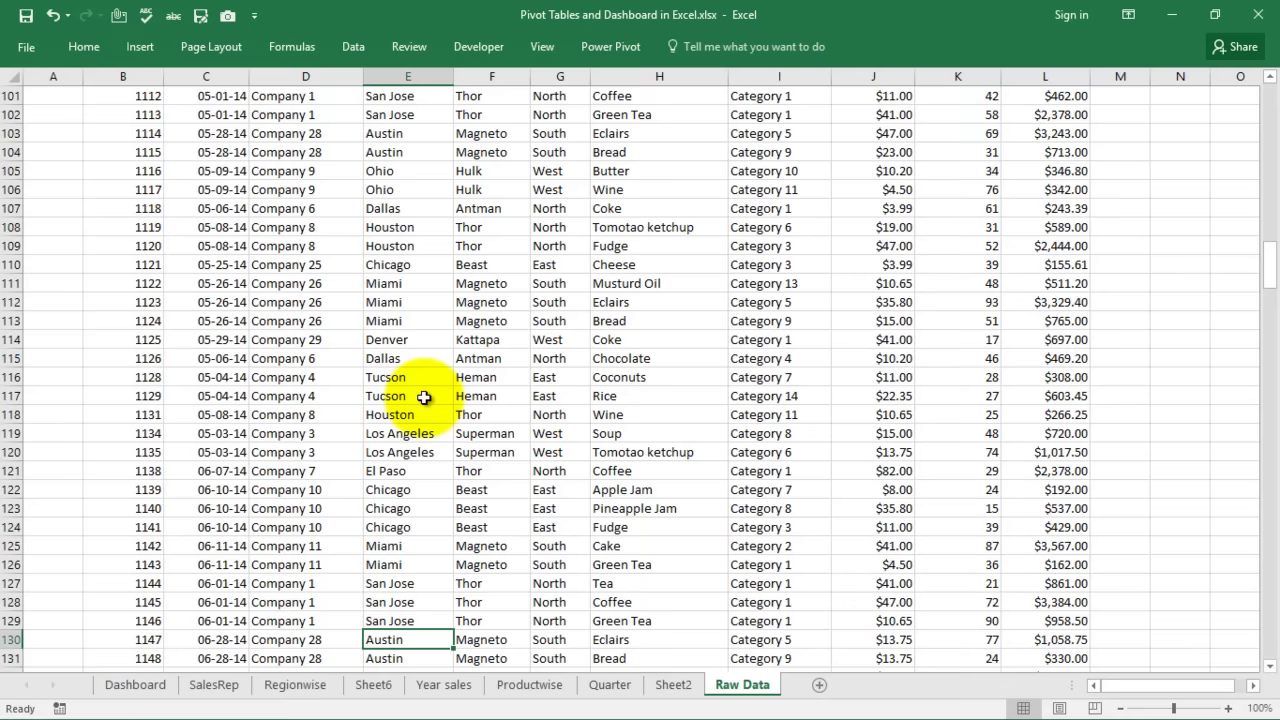
{"action": "key", "text": "Up"}
{"action": "key", "text": "Up"}
{"action": "key", "text": "Up"}
{"action": "key", "text": "Up"}
{"action": "key", "text": "Up"}
{"action": "key", "text": "Up"}
{"action": "key", "text": "Up"}
{"action": "key", "text": "Up"}
{"action": "key", "text": "Up"}
{"action": "key", "text": "Up"}
{"action": "key", "text": "Up"}
{"action": "key", "text": "Up"}
{"action": "key", "text": "Up"}
{"action": "key", "text": "Up"}
{"action": "key", "text": "Up"}
{"action": "key", "text": "Up"}
{"action": "key", "text": "Up"}
{"action": "key", "text": "Up"}
{"action": "key", "text": "Up"}
{"action": "key", "text": "Up"}
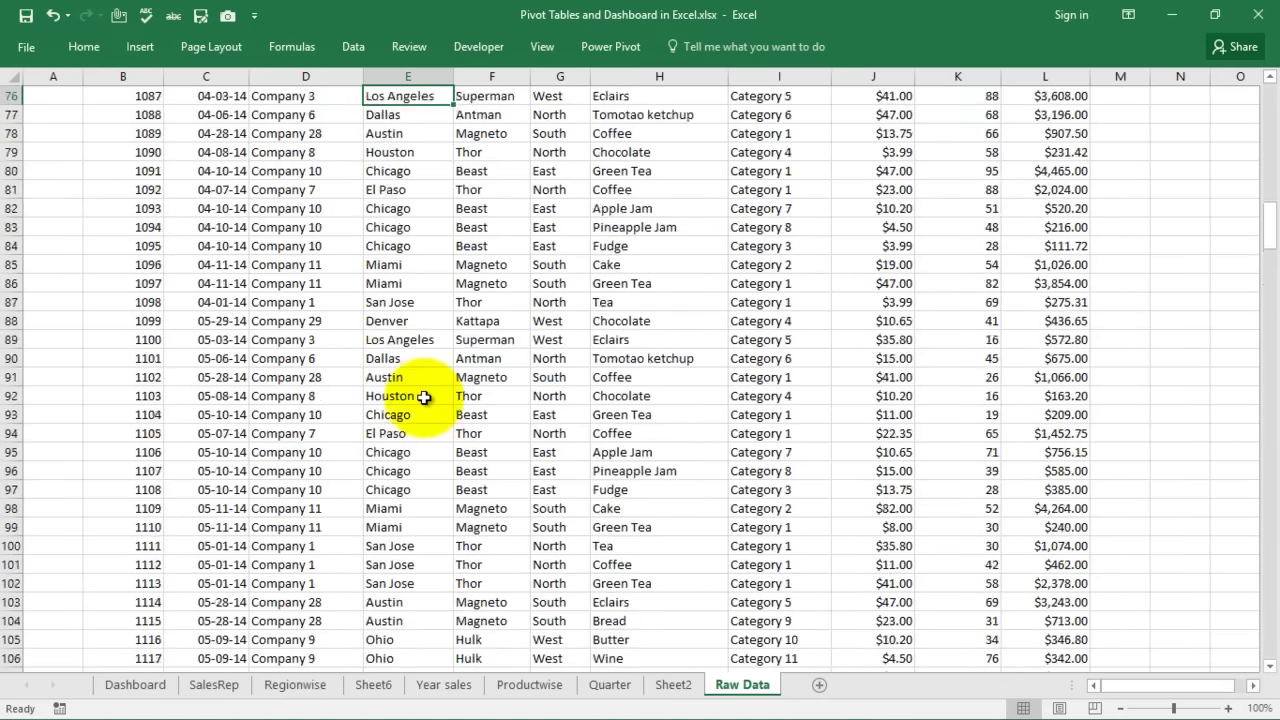
{"action": "key", "text": "Up"}
{"action": "key", "text": "Up"}
{"action": "key", "text": "Up"}
{"action": "key", "text": "Up"}
{"action": "key", "text": "Up"}
{"action": "key", "text": "Up"}
{"action": "key", "text": "Up"}
{"action": "key", "text": "Up"}
{"action": "key", "text": "Up"}
{"action": "key", "text": "Up"}
{"action": "key", "text": "Up"}
{"action": "key", "text": "Up"}
{"action": "key", "text": "Up"}
{"action": "key", "text": "Up"}
{"action": "key", "text": "Up"}
{"action": "key", "text": "Up"}
{"action": "key", "text": "Up"}
{"action": "key", "text": "Up"}
{"action": "key", "text": "Up"}
{"action": "key", "text": "Up"}
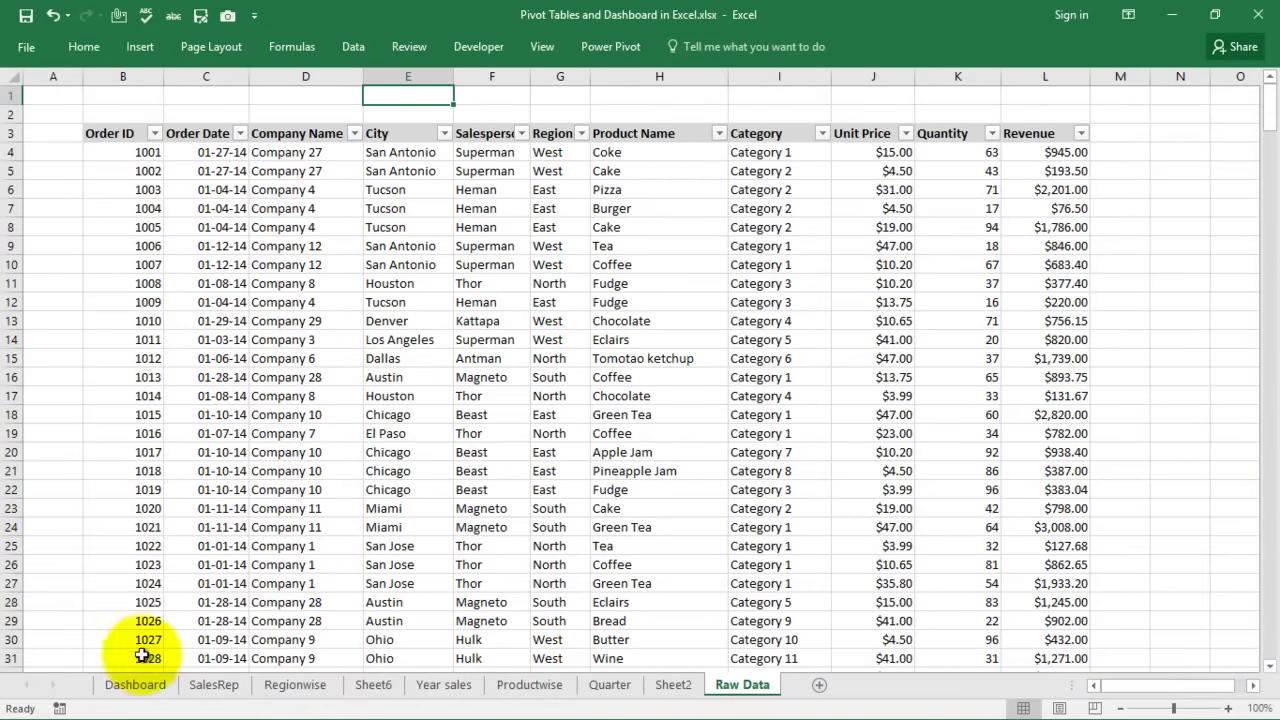
{"action": "left_click", "coordinate": [137, 687]}
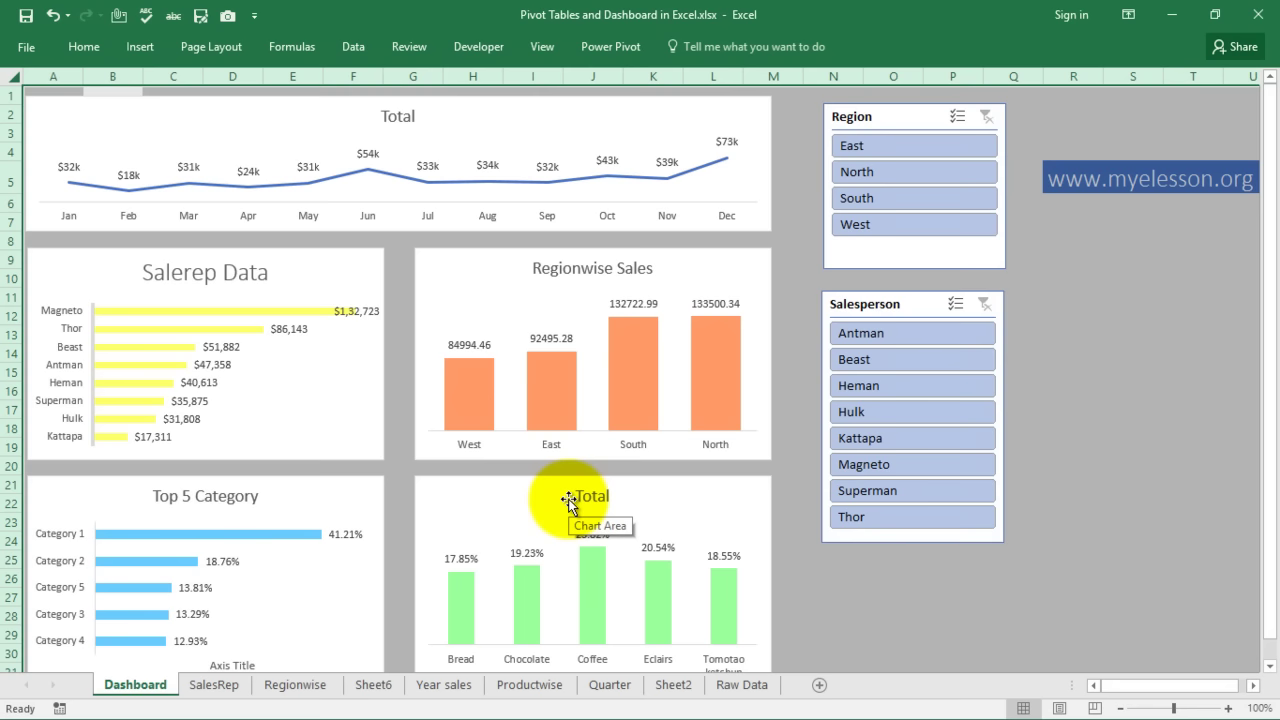
- Insert PivotTable1 from the Raw Data range B3:L367 onto a new worksheet
{"action": "left_click", "coordinate": [742, 685]}
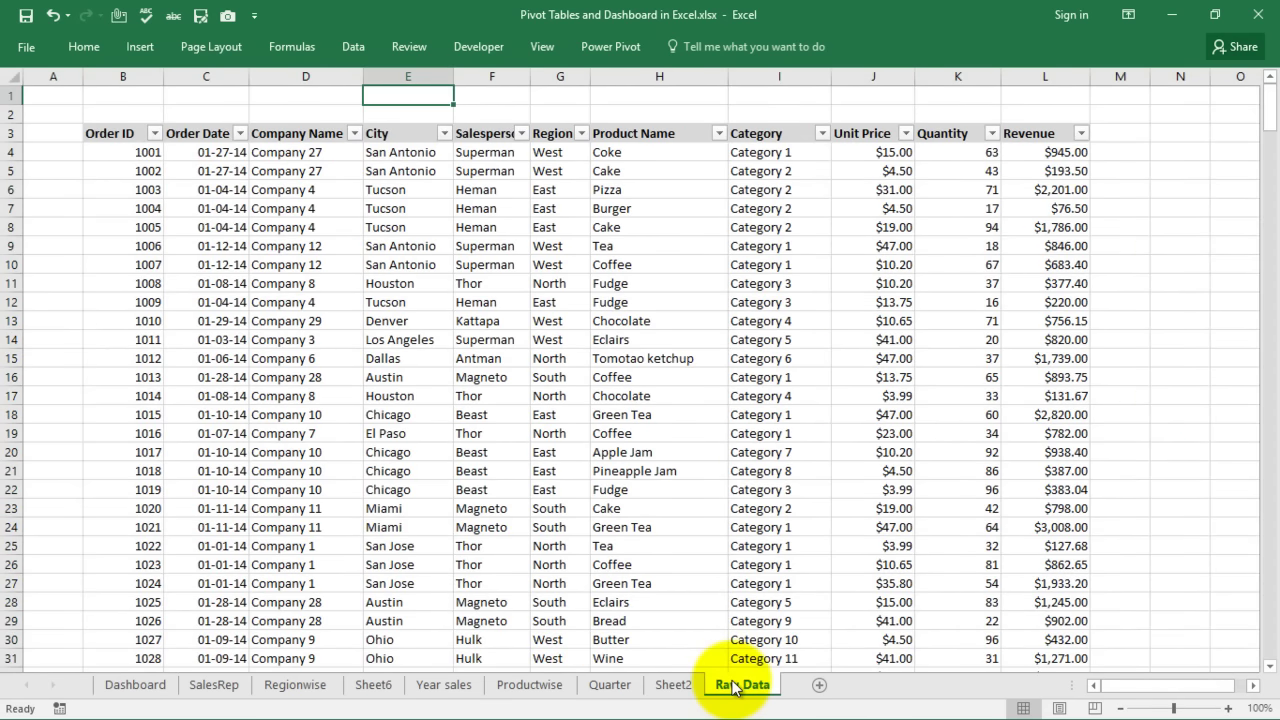
{"action": "left_click", "coordinate": [395, 283]}
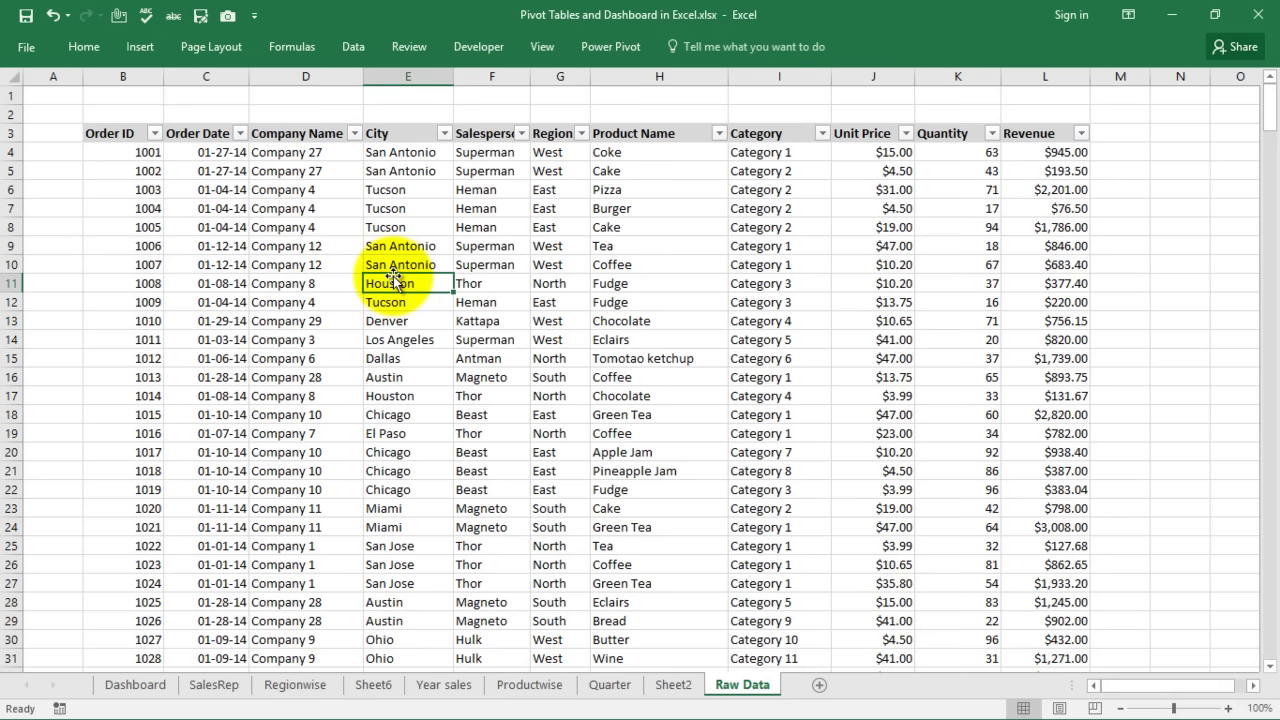
{"action": "left_click", "coordinate": [143, 48]}
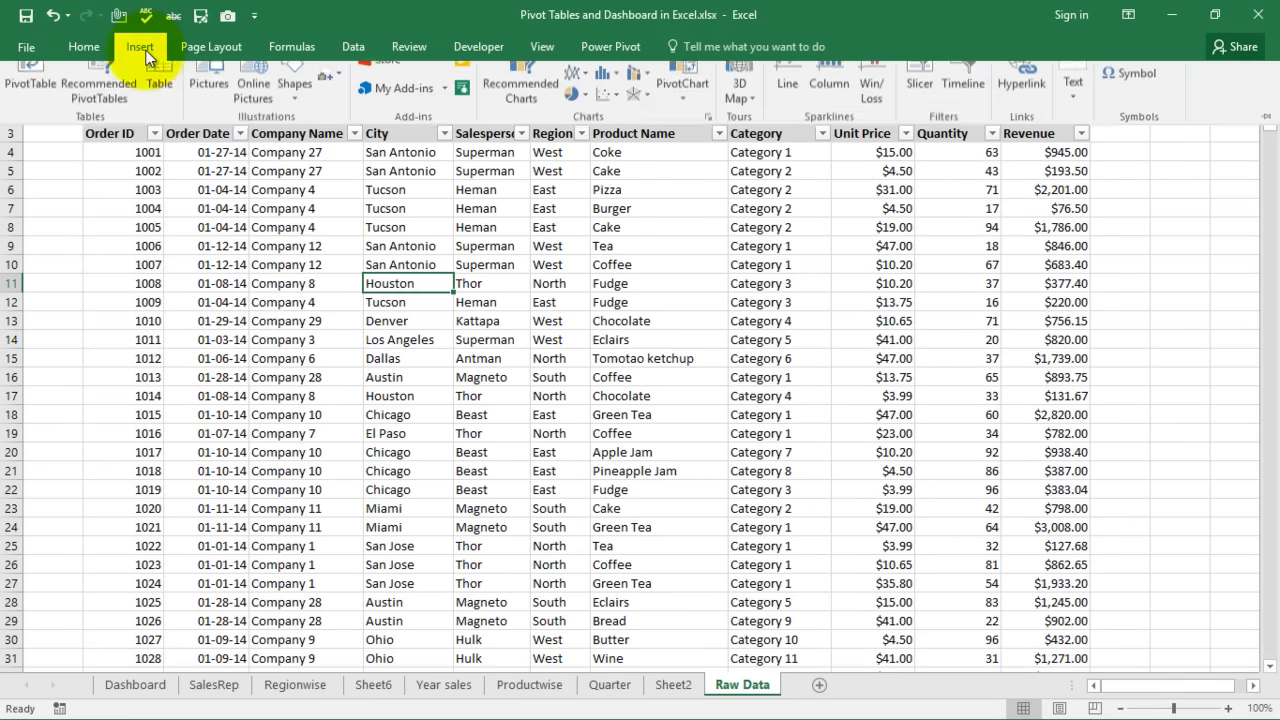
{"action": "left_click", "coordinate": [31, 78]}
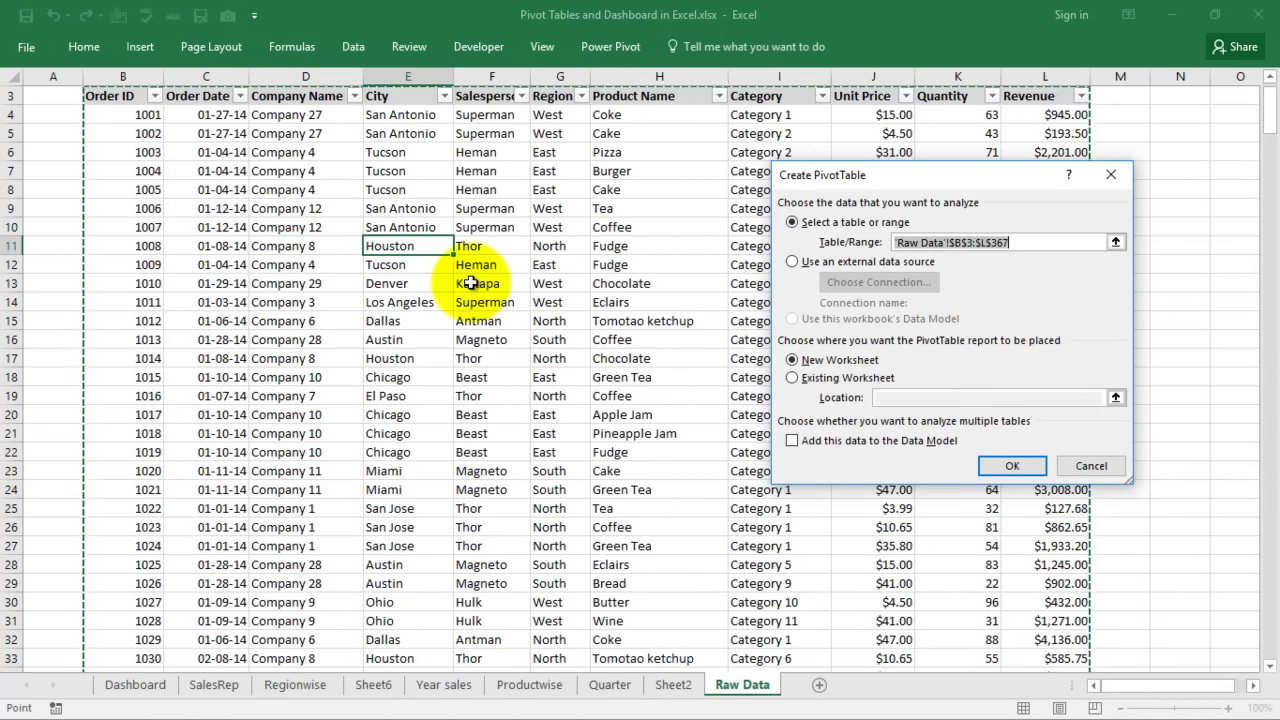
{"action": "left_click", "coordinate": [1013, 467]}
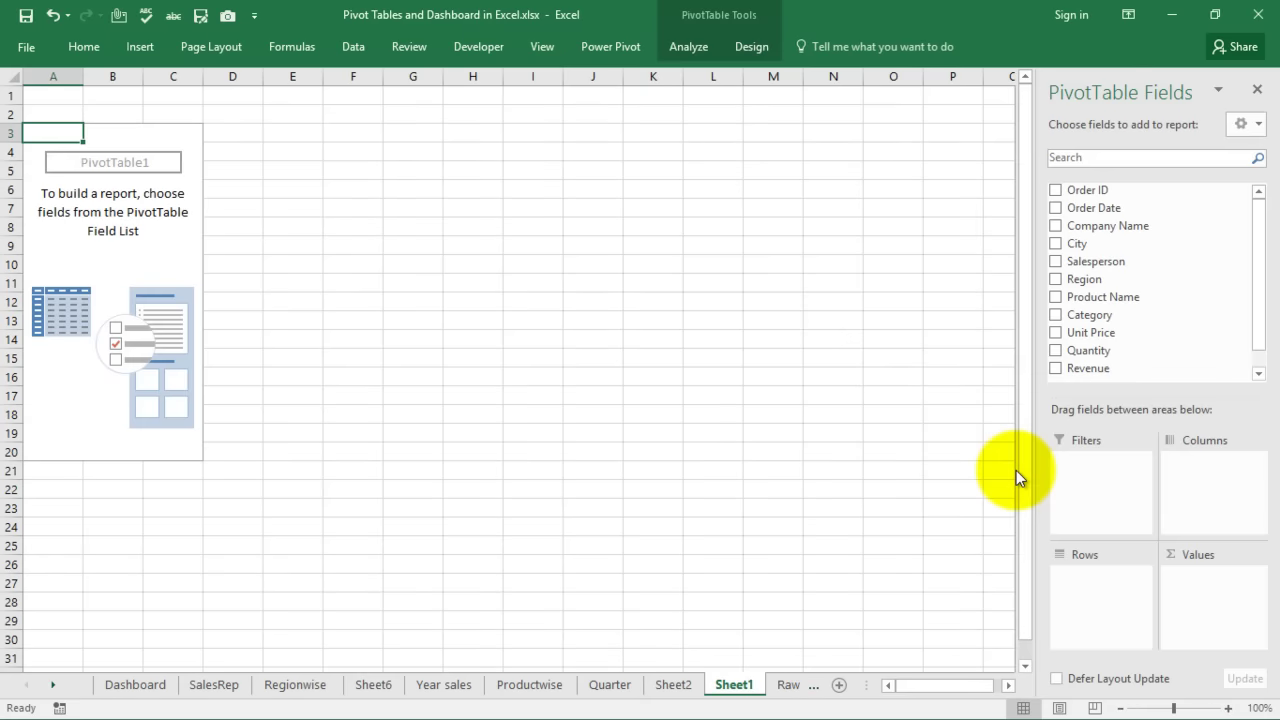
- Rename the new pivot sheet to New Total sales
{"action": "double_click", "coordinate": [735, 686]}
{"action": "type", "text": "New Tpta"}
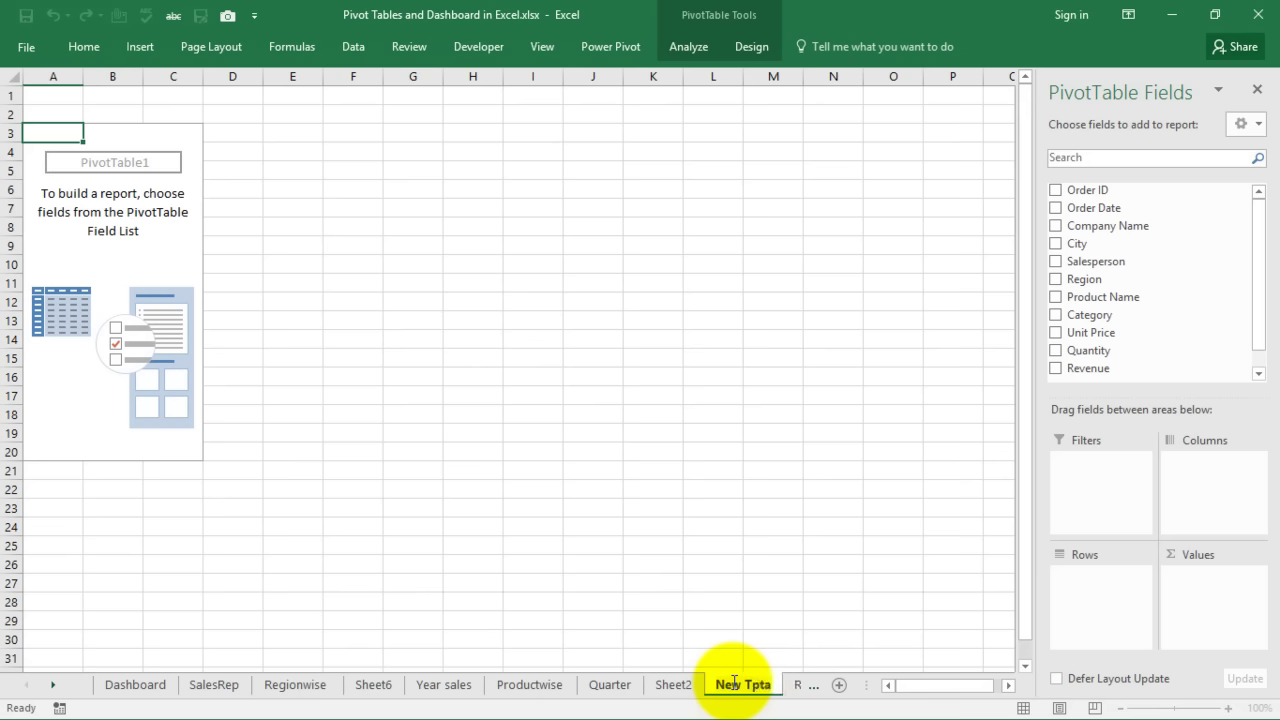
{"action": "key", "text": "BackSpace"}
{"action": "key", "text": "BackSpace"}
{"action": "key", "text": "BackSpace"}
{"action": "type", "text": "otal sales"}
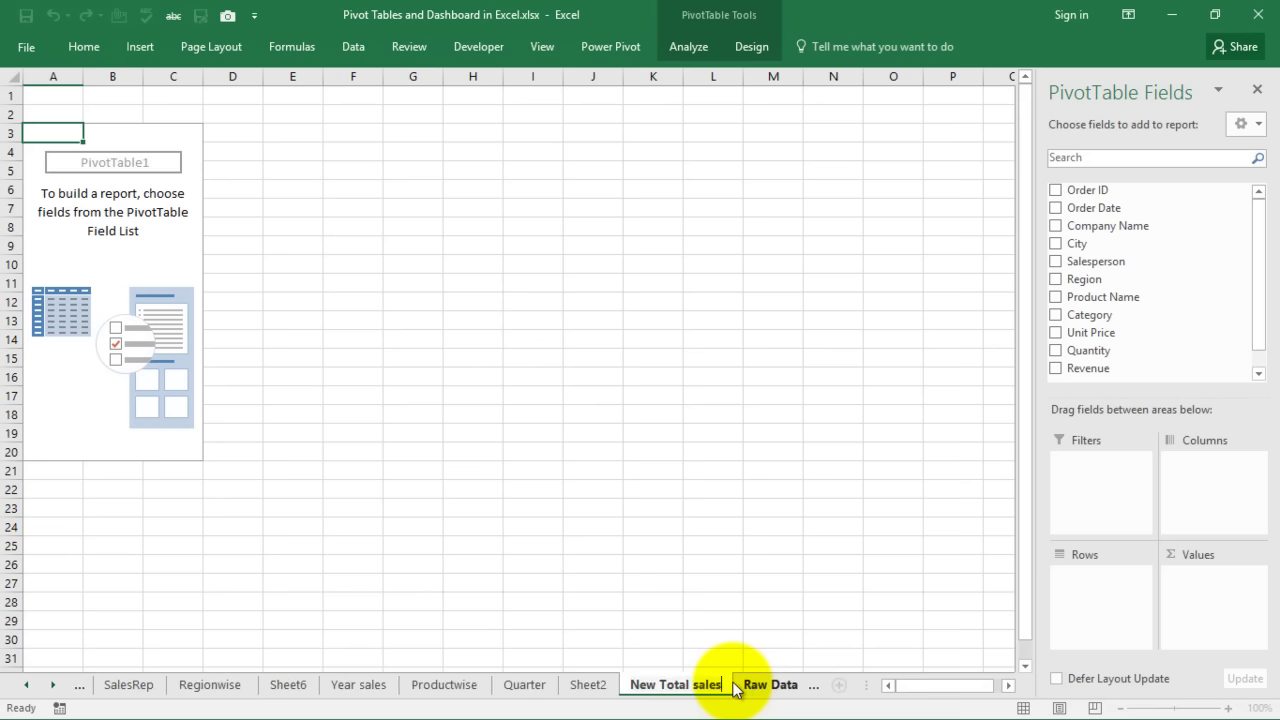
{"action": "left_click", "coordinate": [630, 468]}
- Put Order Date months in the pivot rows and Sum of Revenue in Values
{"action": "left_click", "coordinate": [173, 234]}
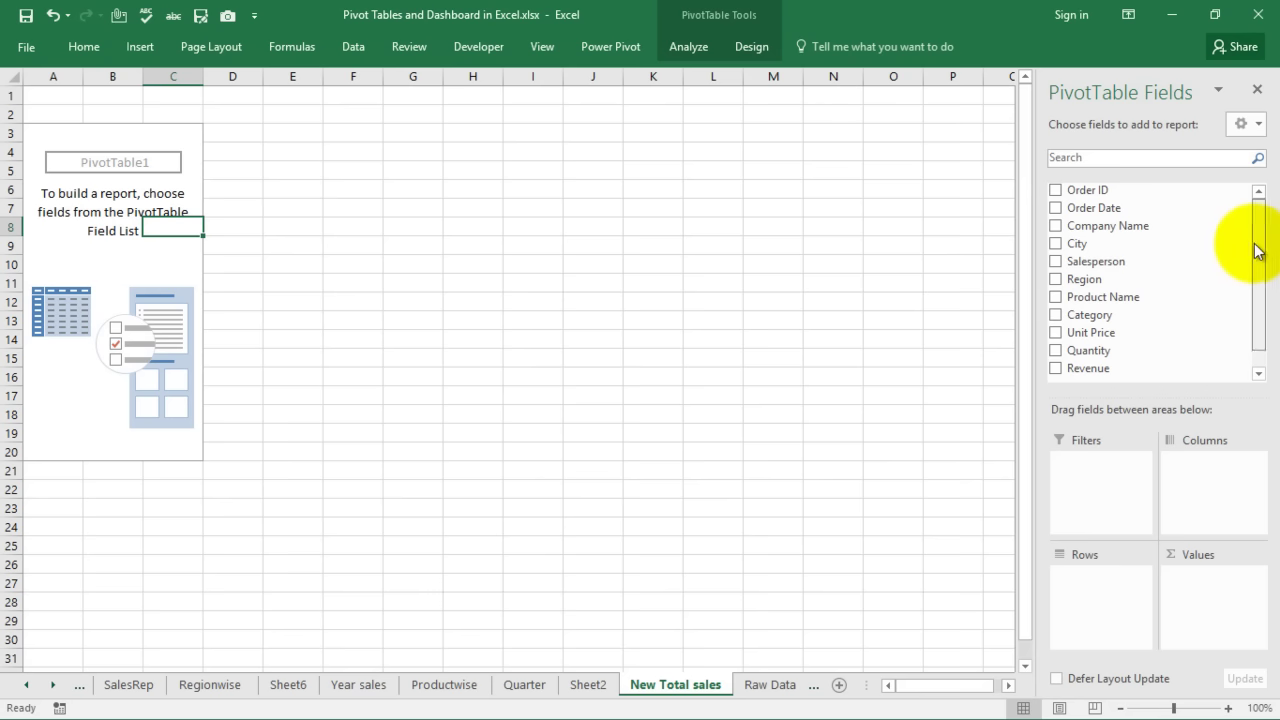
{"action": "left_click_drag", "start_coordinate": [1257, 251], "coordinate": [1260, 331]}
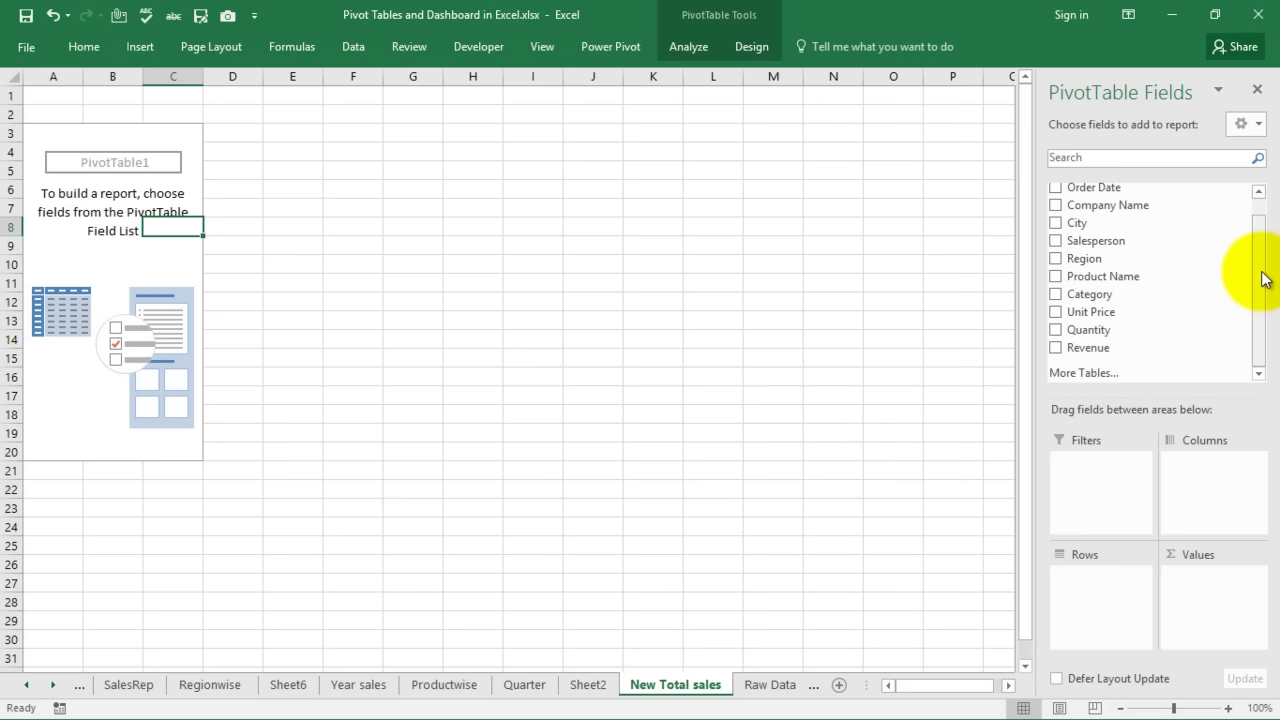
{"action": "left_click", "coordinate": [1055, 187]}
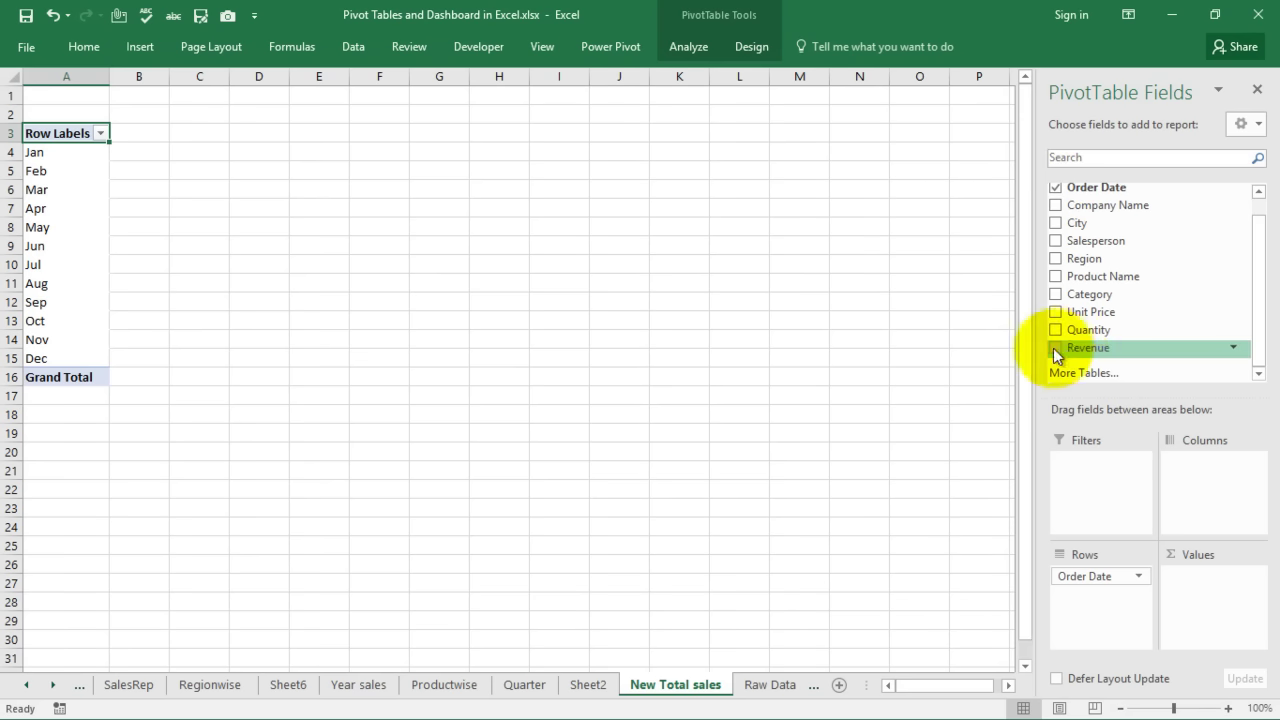
{"action": "left_click_drag", "start_coordinate": [1053, 348], "coordinate": [1210, 607]}
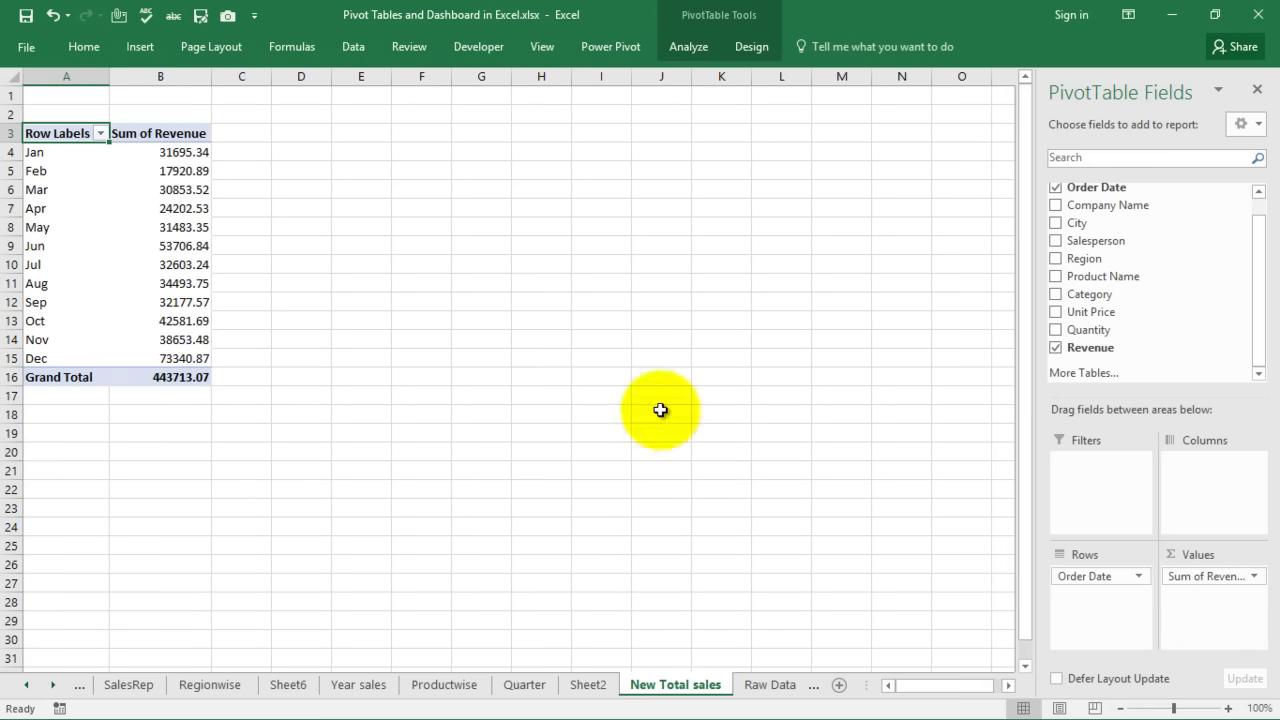
{"action": "right_click", "coordinate": [133, 153]}
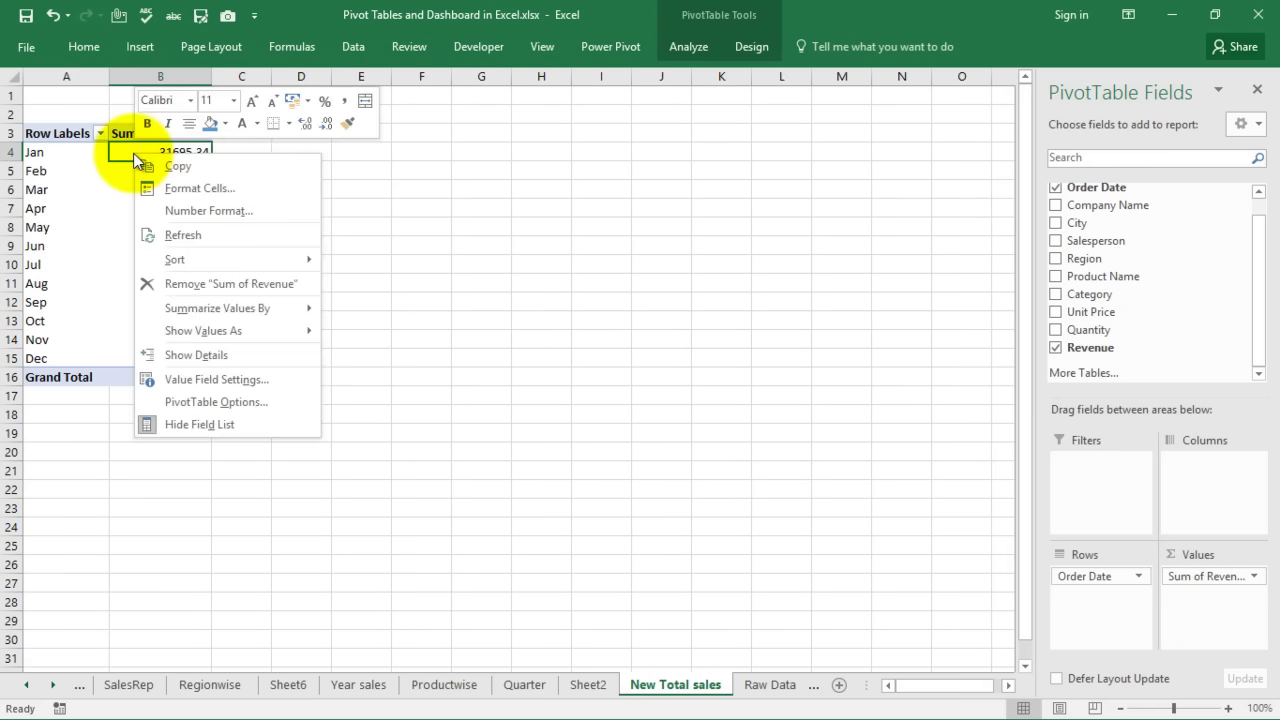
{"action": "mouse_move", "coordinate": [173, 261]}
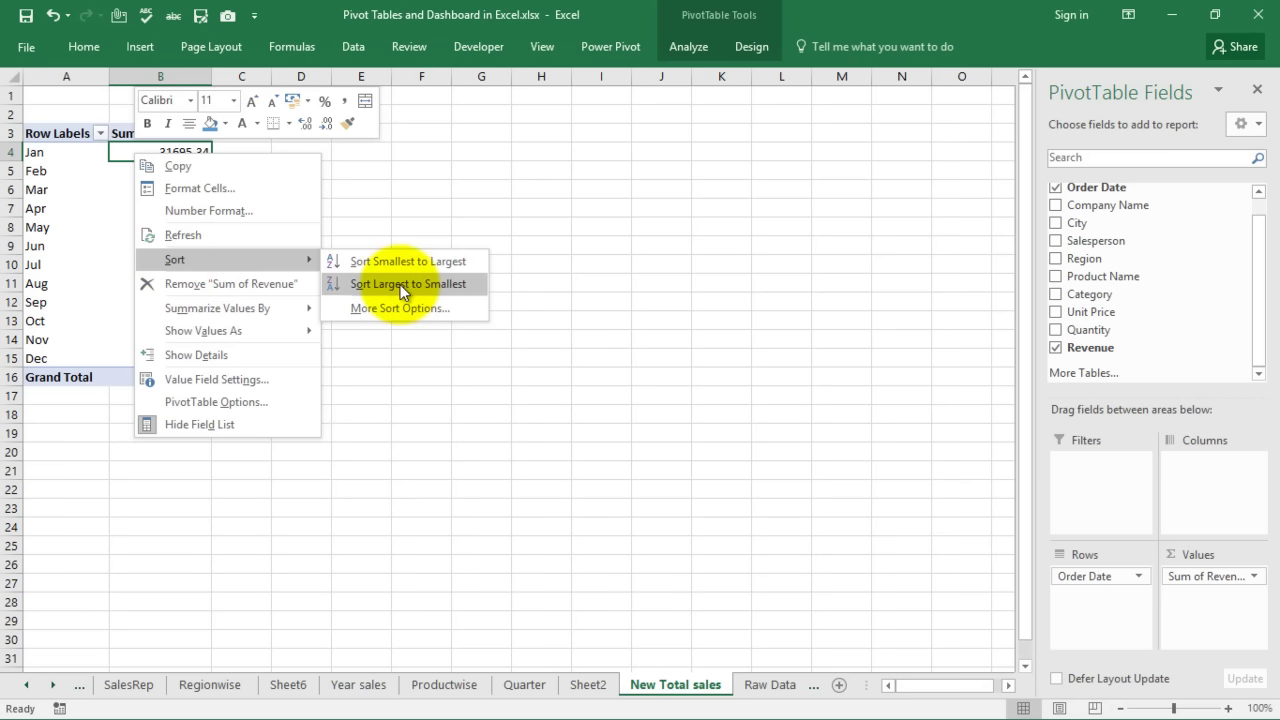
{"action": "key", "text": "Escape"}
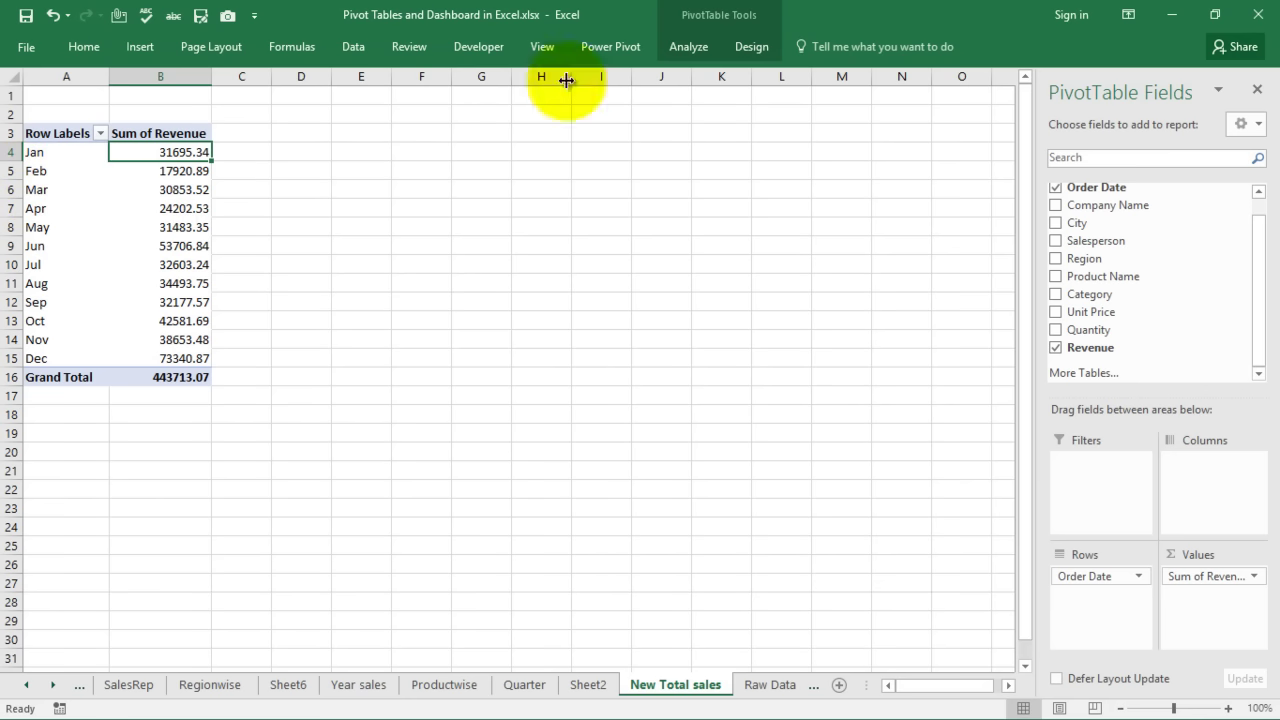
- Insert a line PivotChart of monthly revenue and move it up beside the pivot table
{"action": "left_click", "coordinate": [689, 47]}
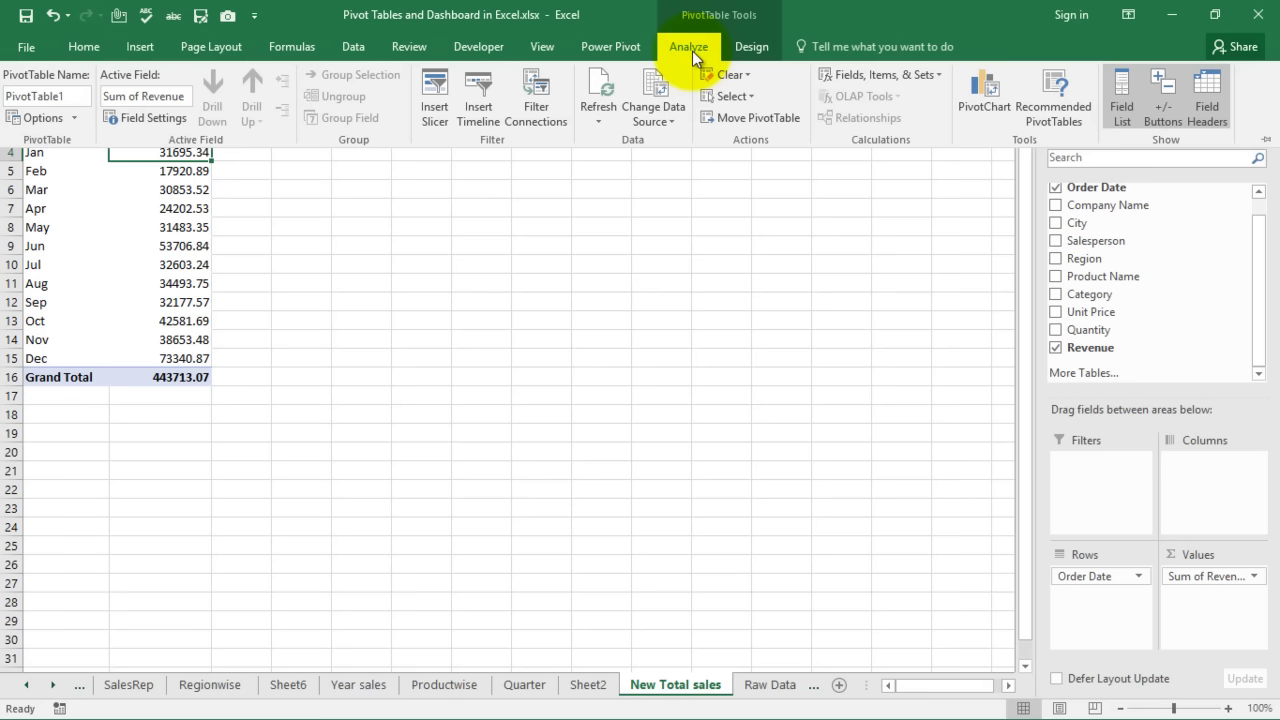
{"action": "left_click", "coordinate": [989, 90]}
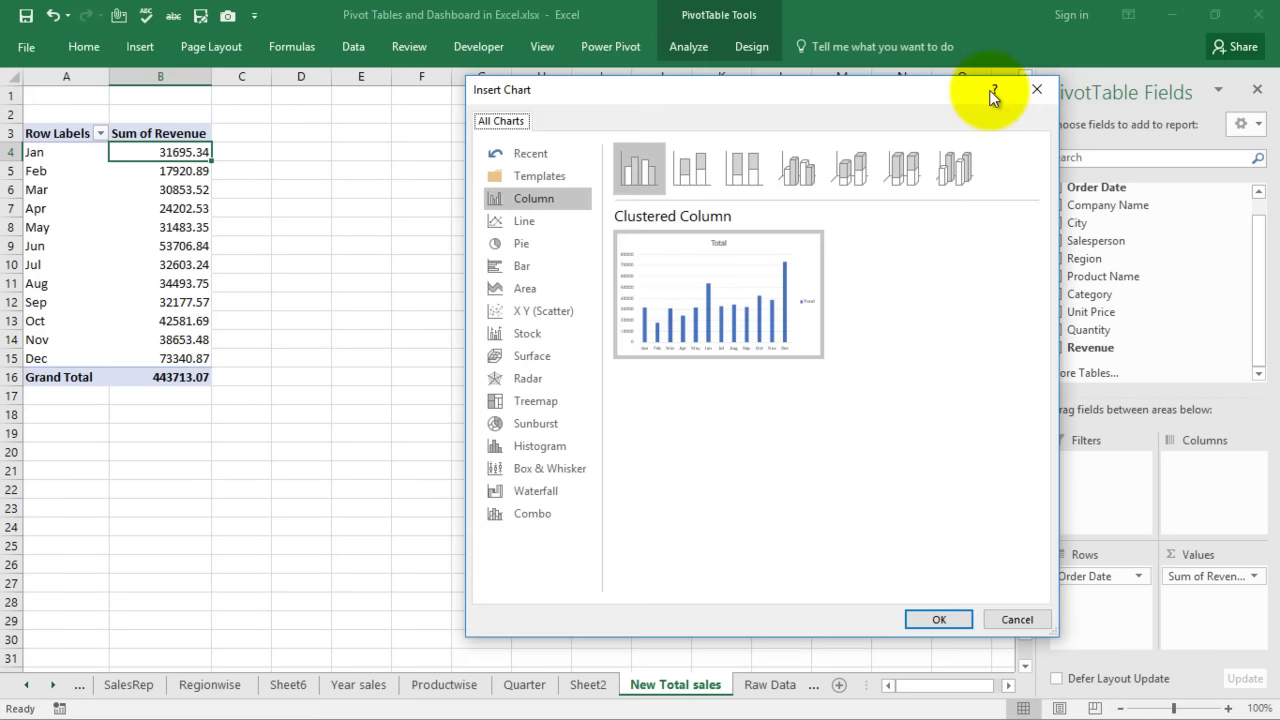
{"action": "mouse_move", "coordinate": [803, 268]}
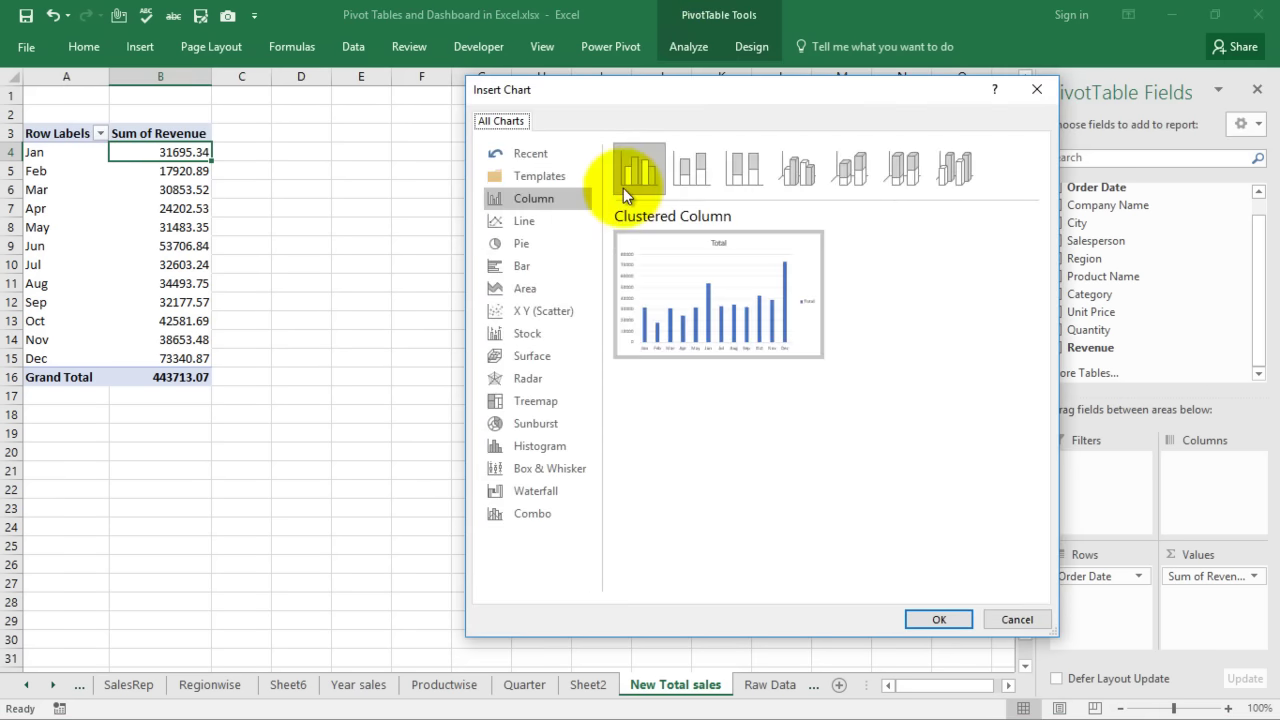
{"action": "left_click", "coordinate": [512, 222]}
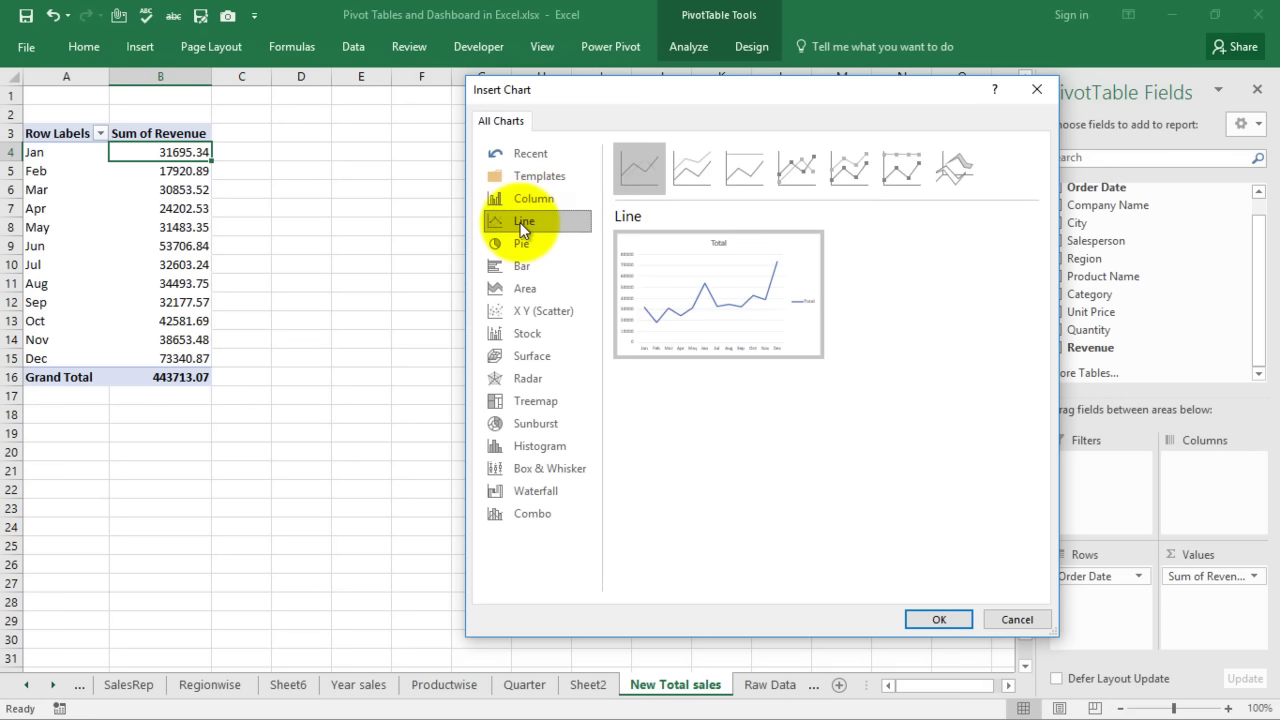
{"action": "mouse_move", "coordinate": [771, 337]}
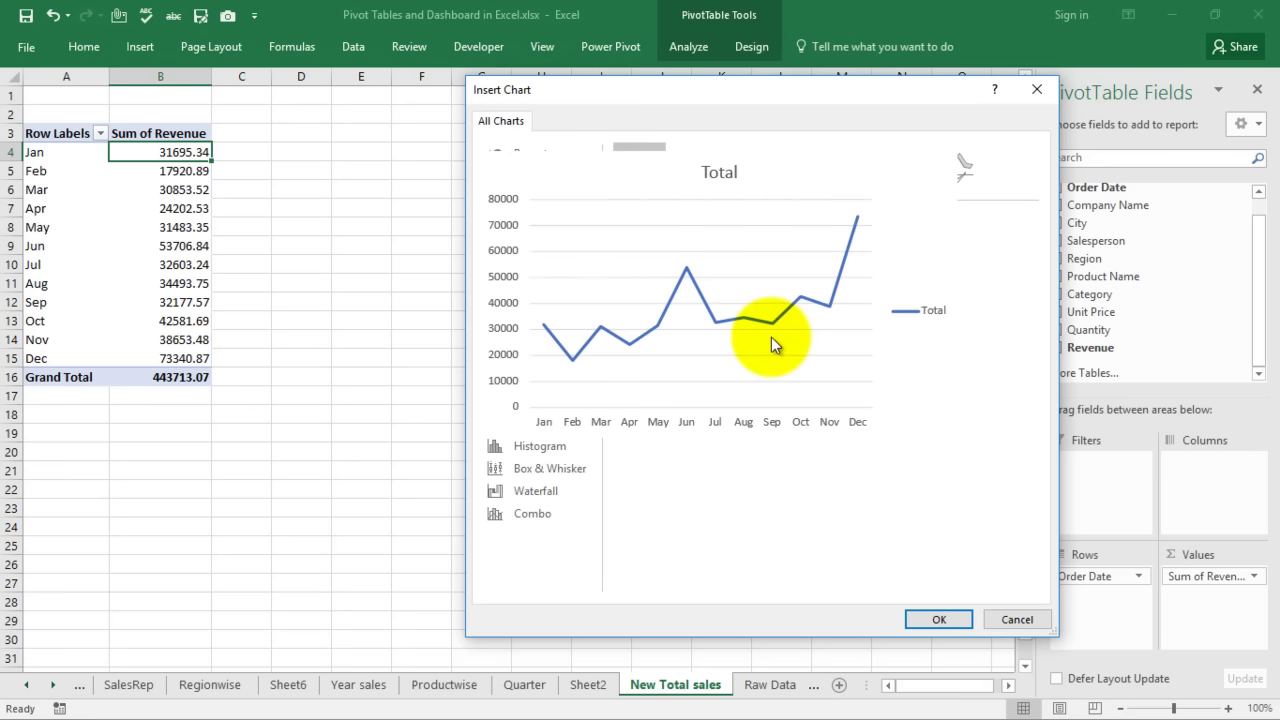
{"action": "left_click", "coordinate": [944, 617]}
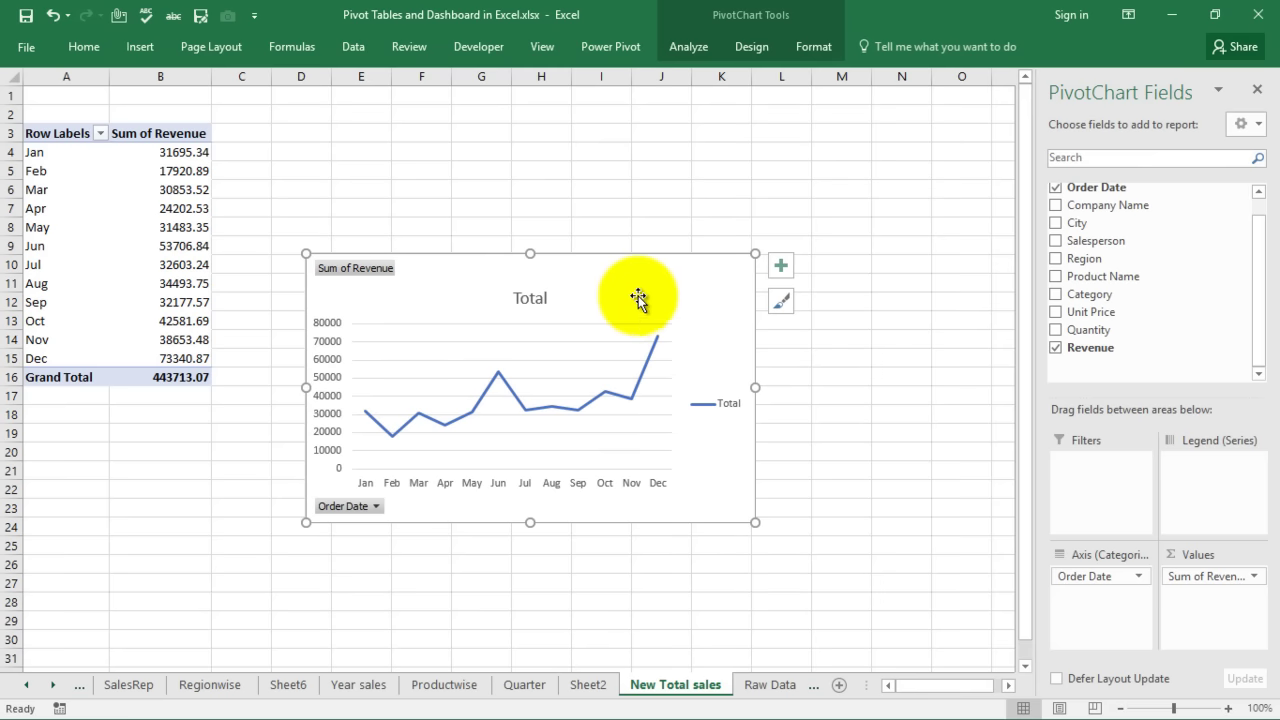
{"action": "left_click_drag", "start_coordinate": [639, 295], "coordinate": [686, 186]}
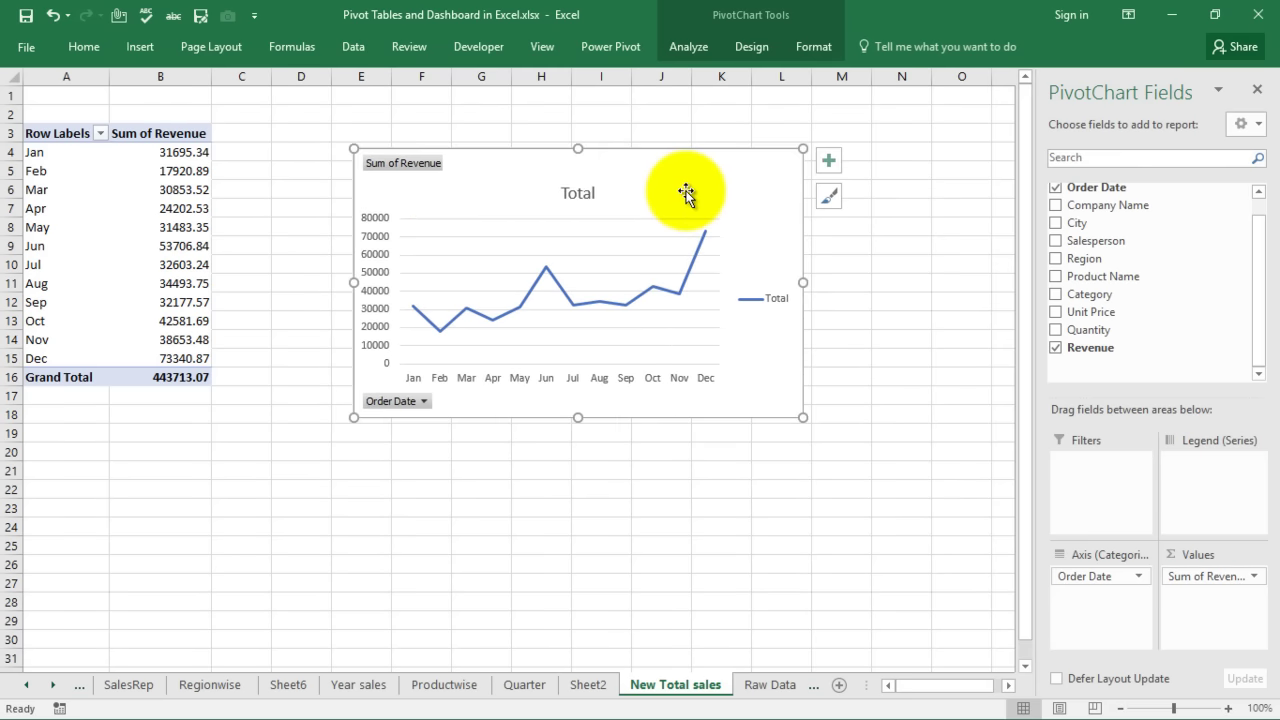
- Hide all field buttons on the Total chart and delete its vertical value axis
{"action": "right_click", "coordinate": [401, 171]}
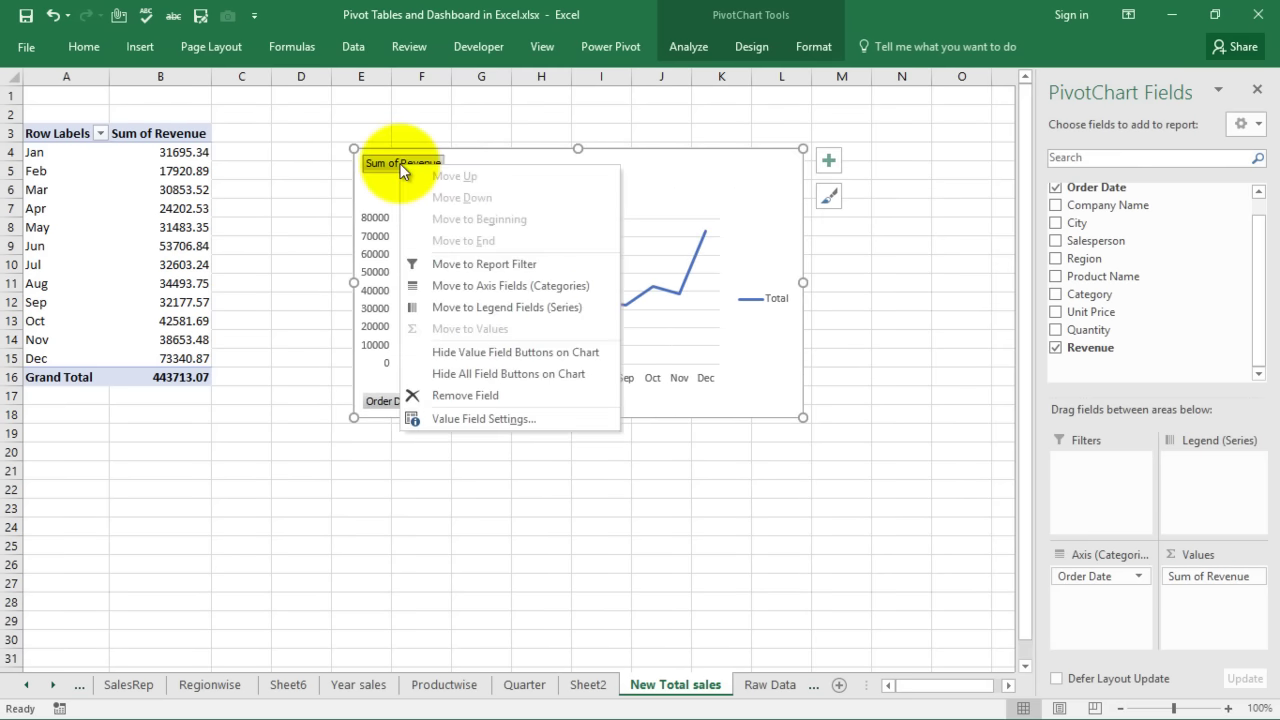
{"action": "left_click", "coordinate": [306, 183]}
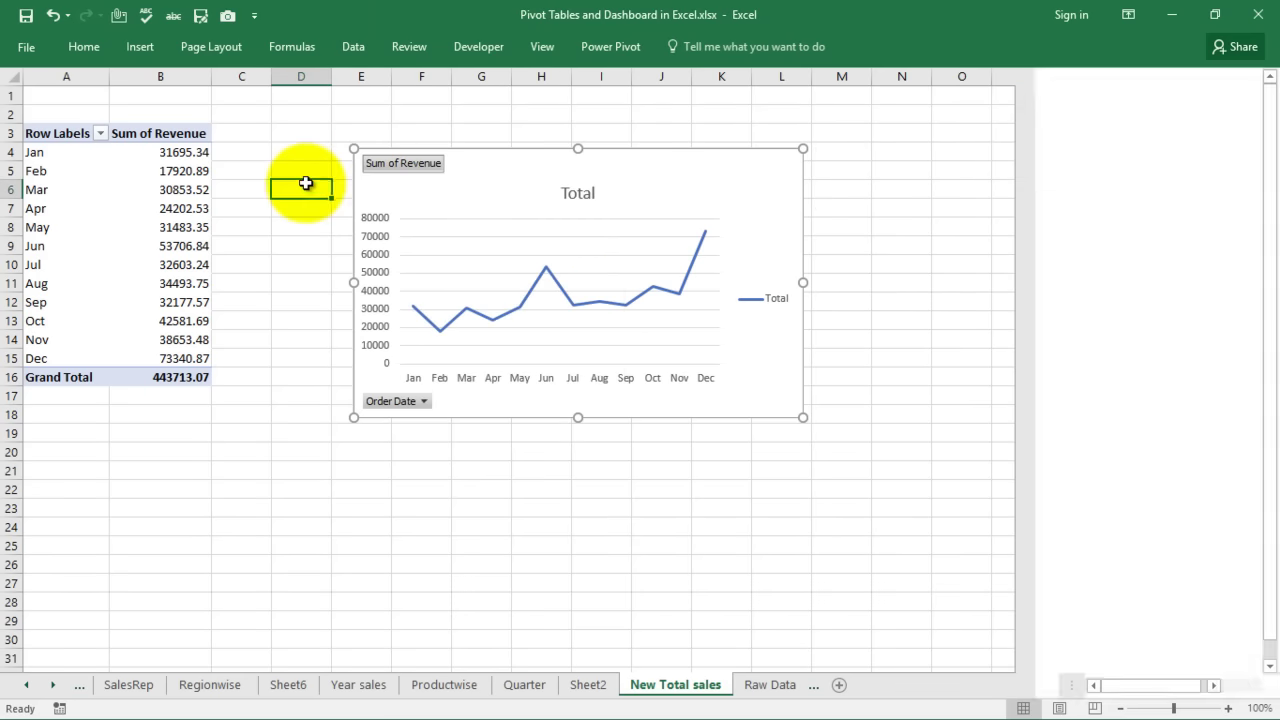
{"action": "right_click", "coordinate": [408, 166]}
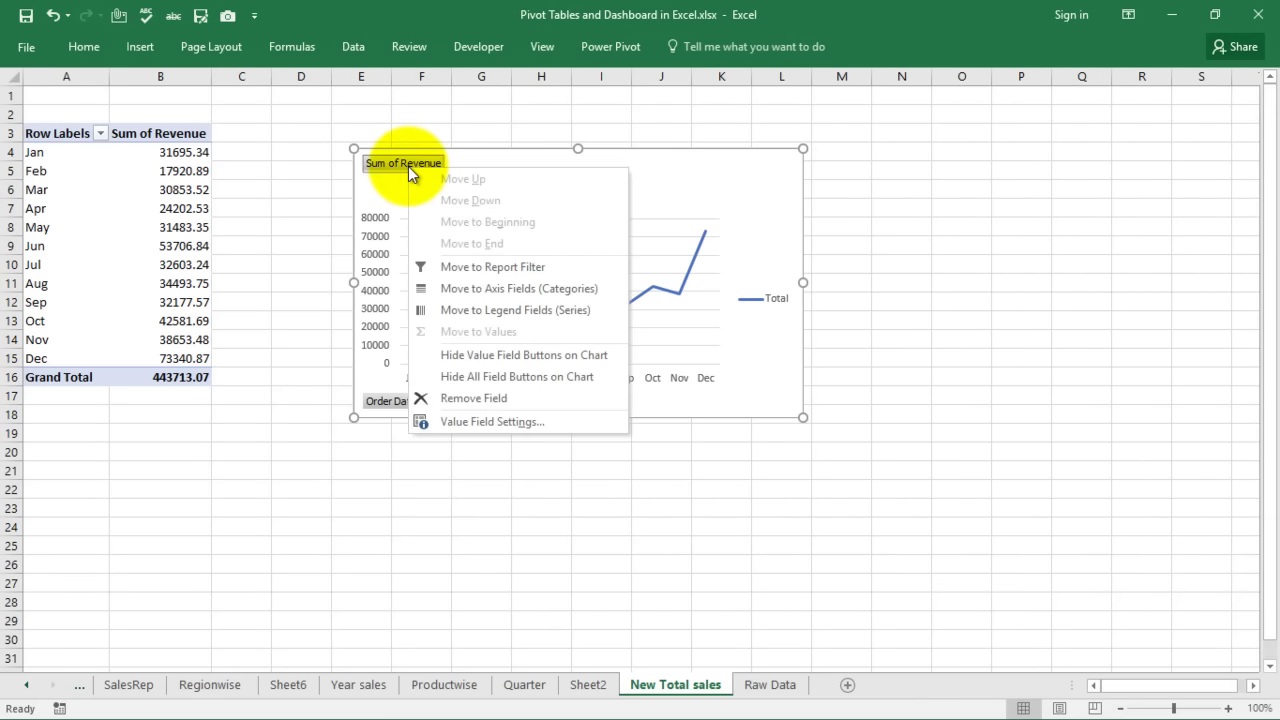
{"action": "left_click", "coordinate": [465, 376]}
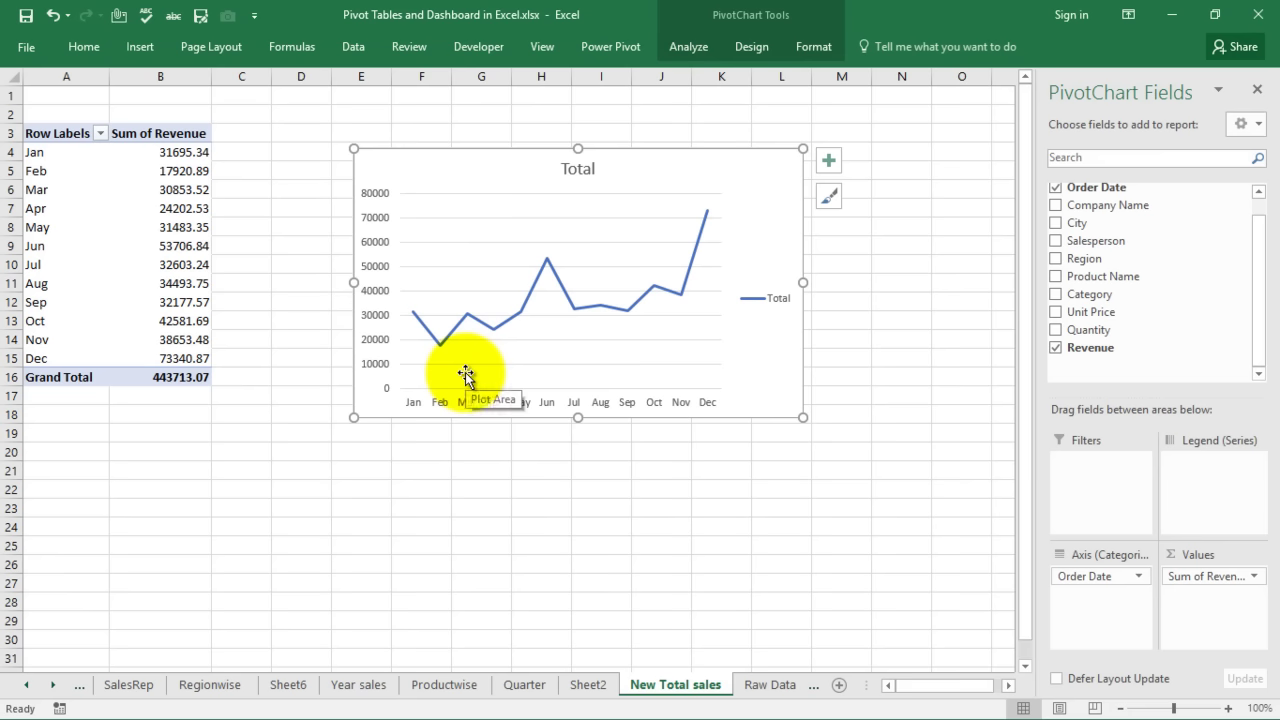
{"action": "left_click", "coordinate": [375, 193]}
{"action": "key", "text": "Delete"}
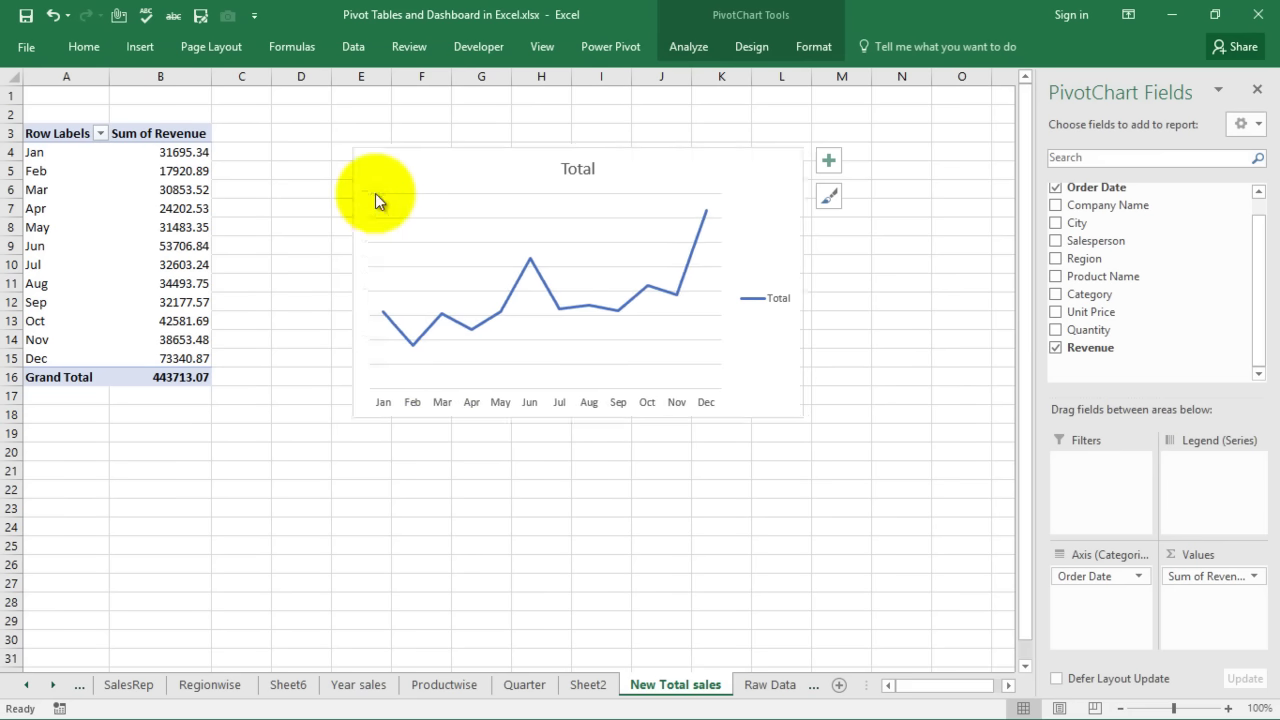
- Set the Total line chart's shape height to 6 cm and width to 15 cm
{"action": "left_click", "coordinate": [816, 47]}
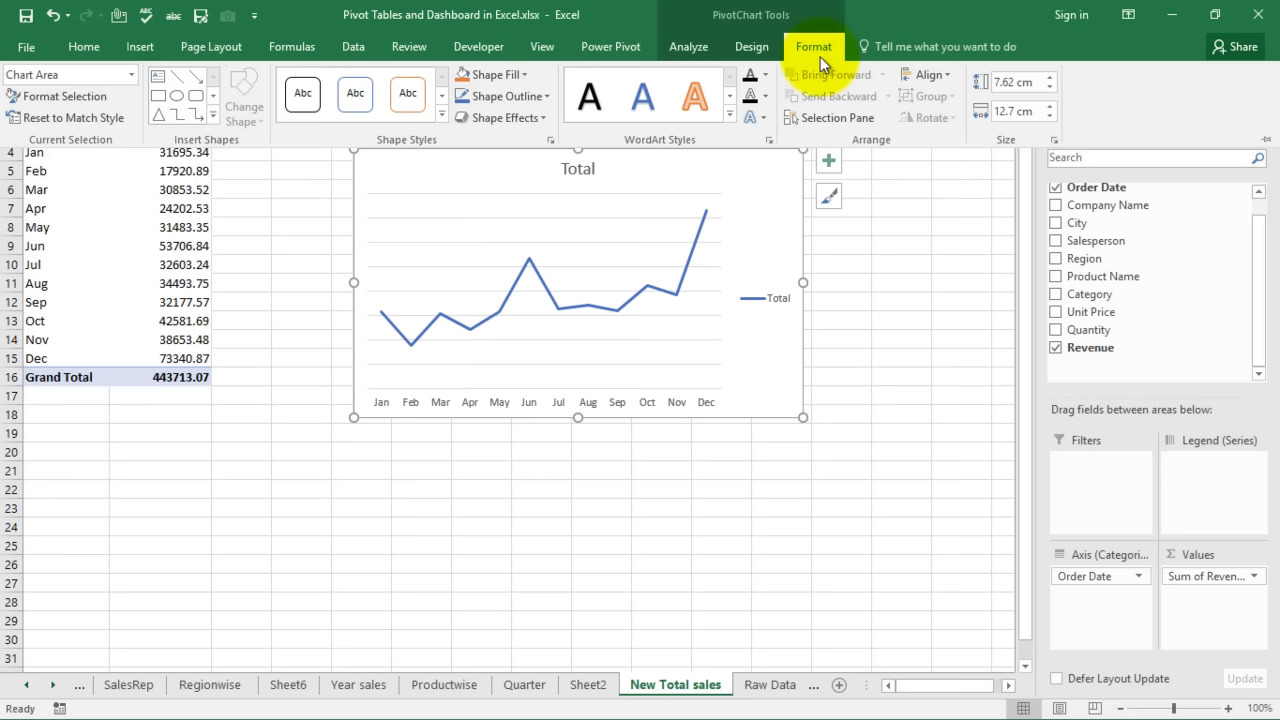
{"action": "left_click", "coordinate": [1022, 87]}
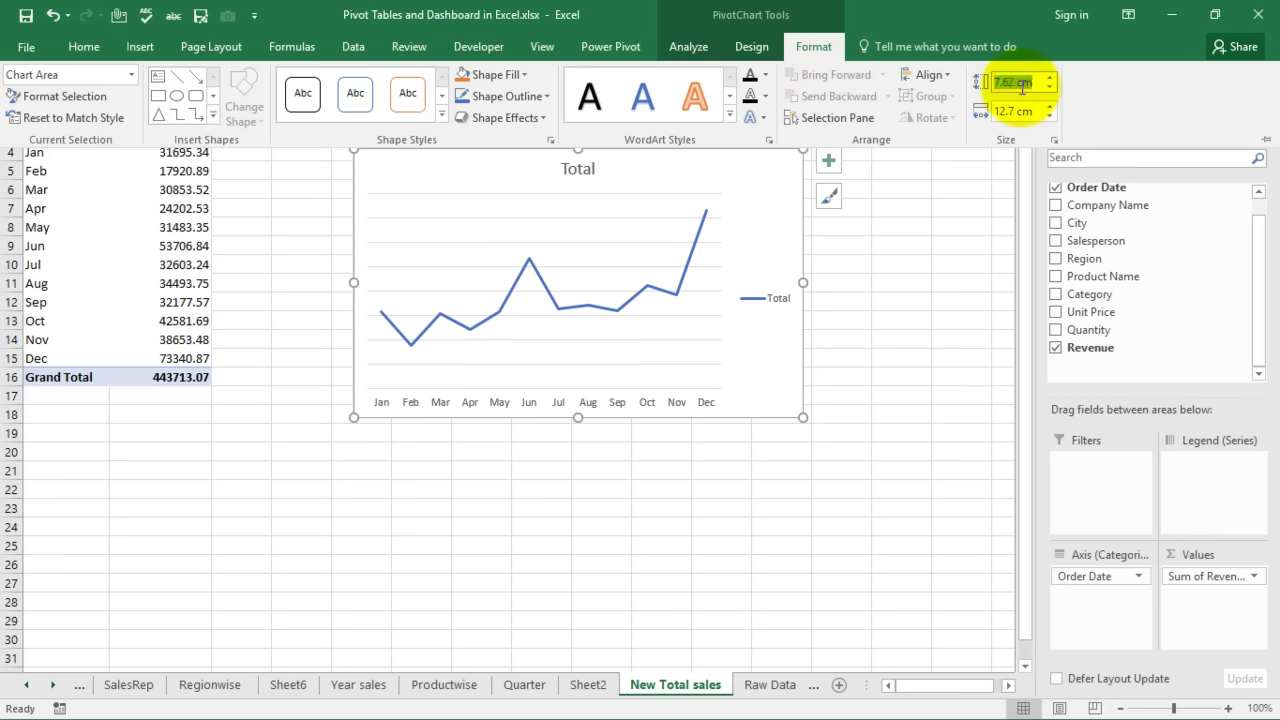
{"action": "type", "text": "6"}
{"action": "key", "text": "Tab"}
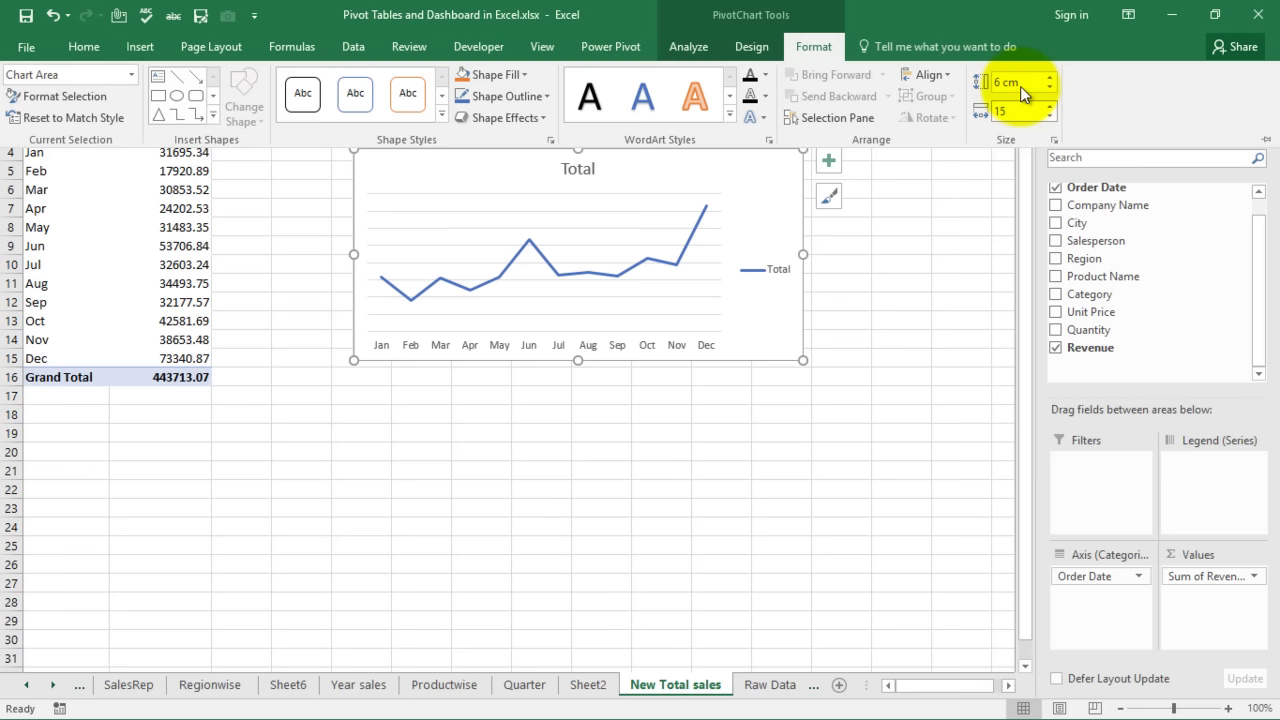
{"action": "key", "text": "Return"}
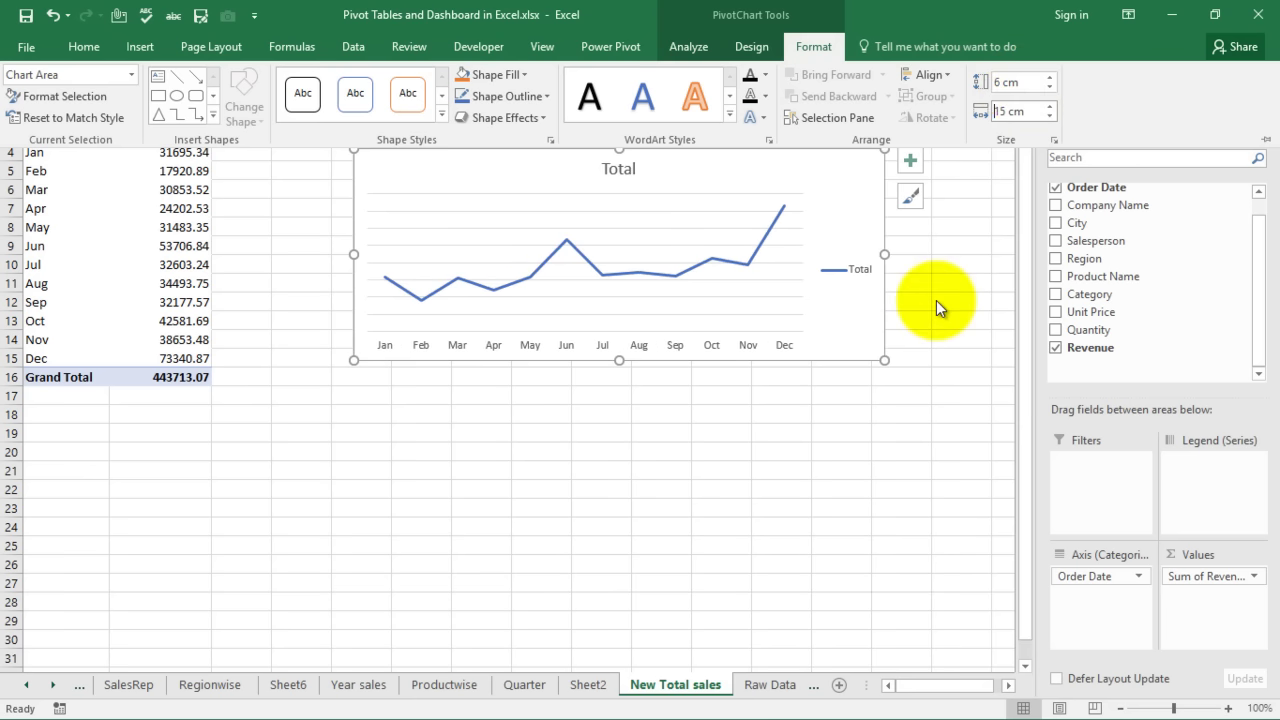
- Delete the line chart's horizontal gridlines and legend
{"action": "left_click", "coordinate": [726, 196]}
{"action": "left_click", "coordinate": [724, 195]}
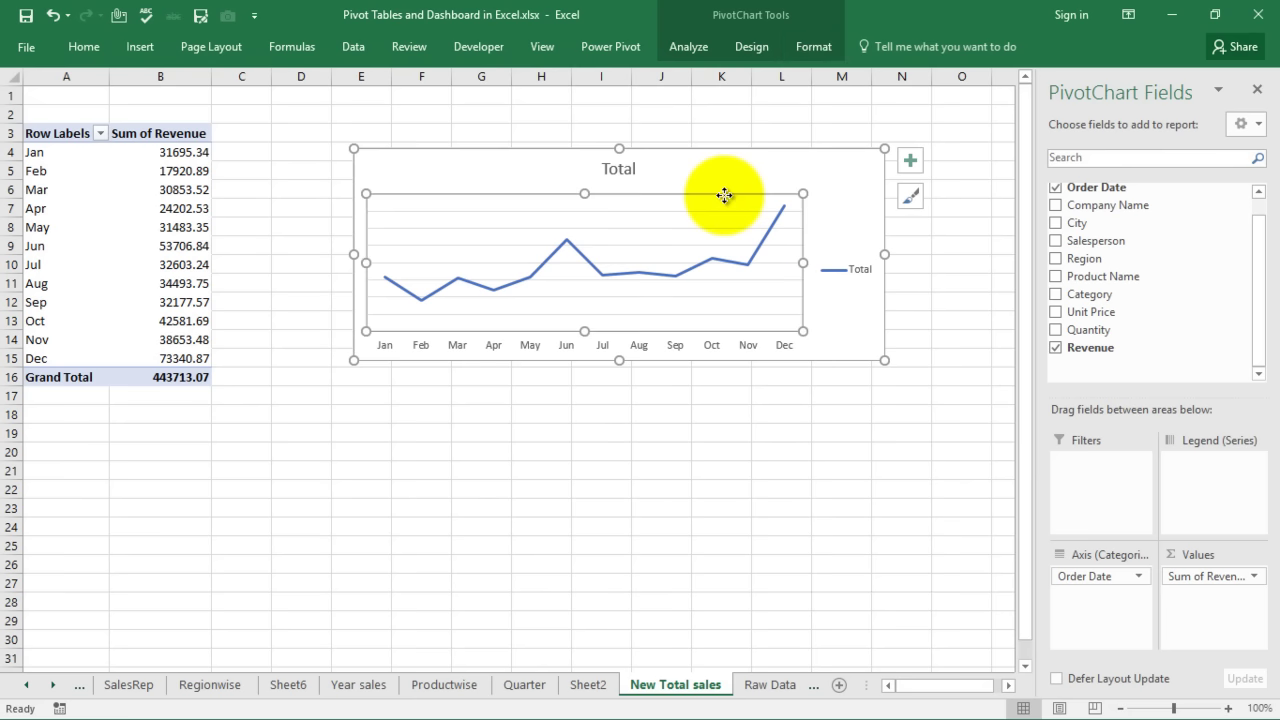
{"action": "left_click", "coordinate": [716, 211]}
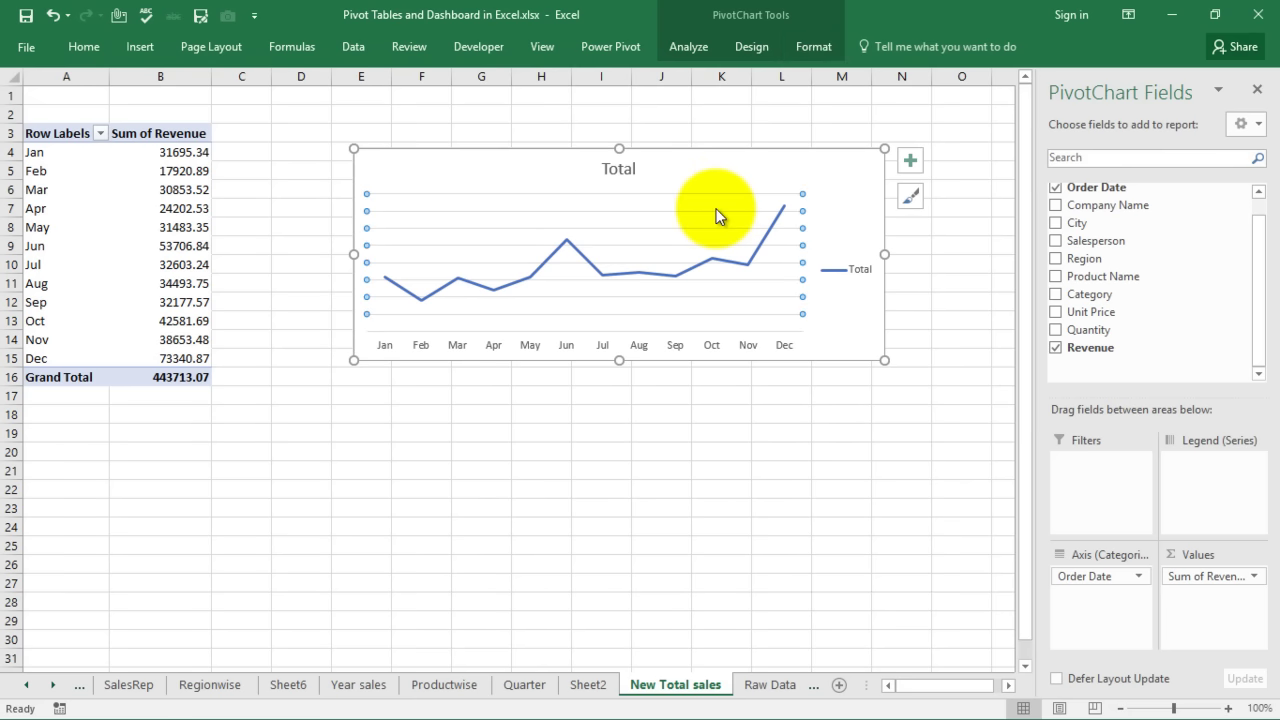
{"action": "key", "text": "Delete"}
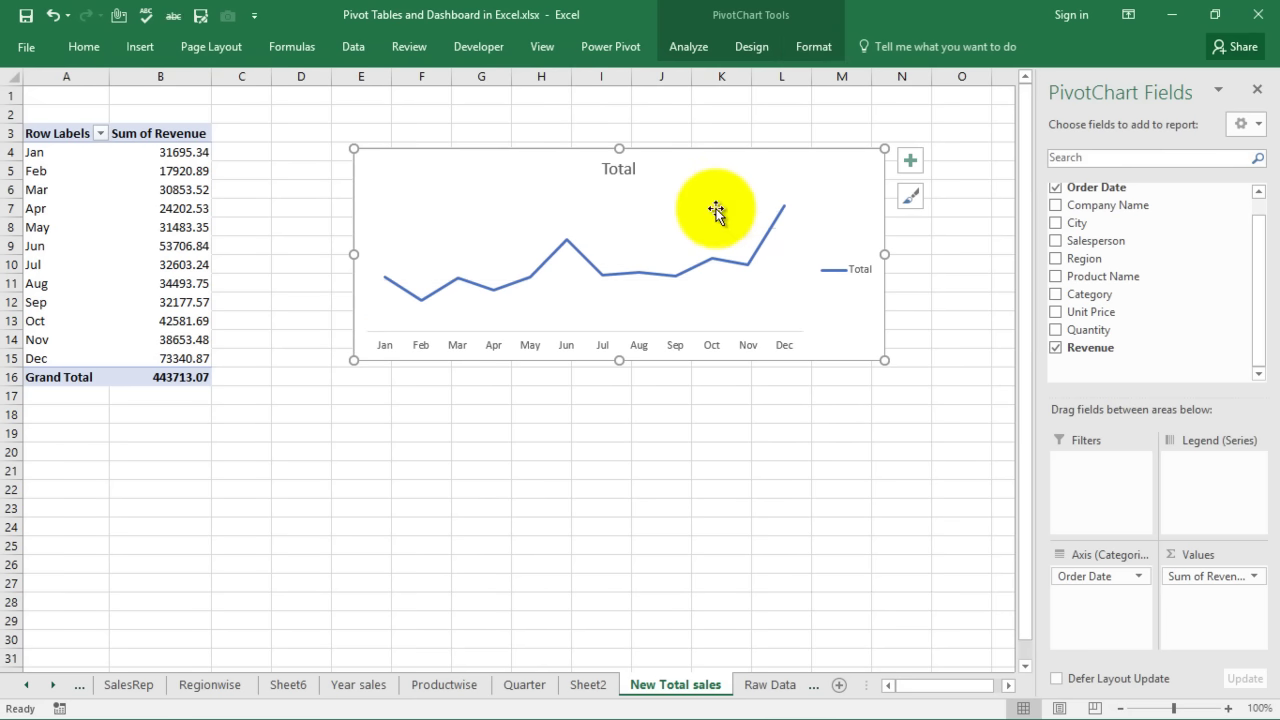
{"action": "left_click", "coordinate": [857, 267]}
{"action": "key", "text": "Delete"}
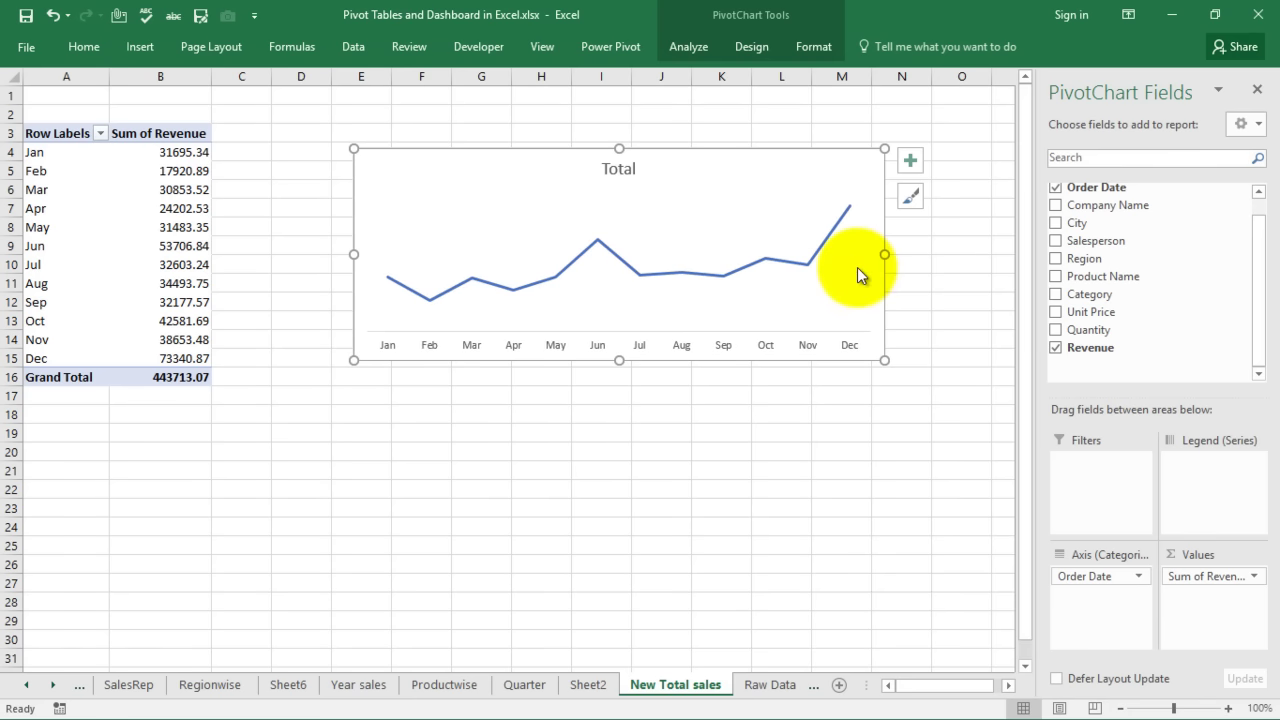
- Extend the chart title from Total to Total Sales by year
{"action": "left_click", "coordinate": [617, 191]}
{"action": "double_click", "coordinate": [620, 173]}
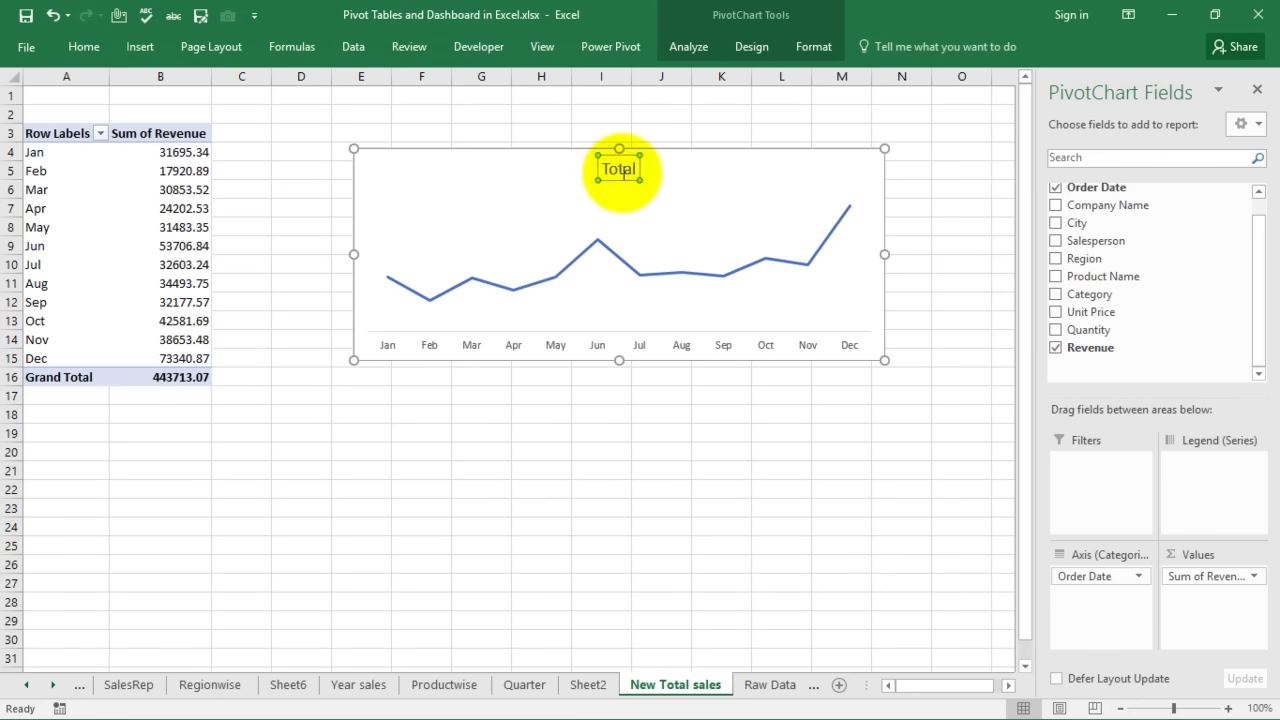
{"action": "key", "text": "End"}
{"action": "type", "text": "Sales"}
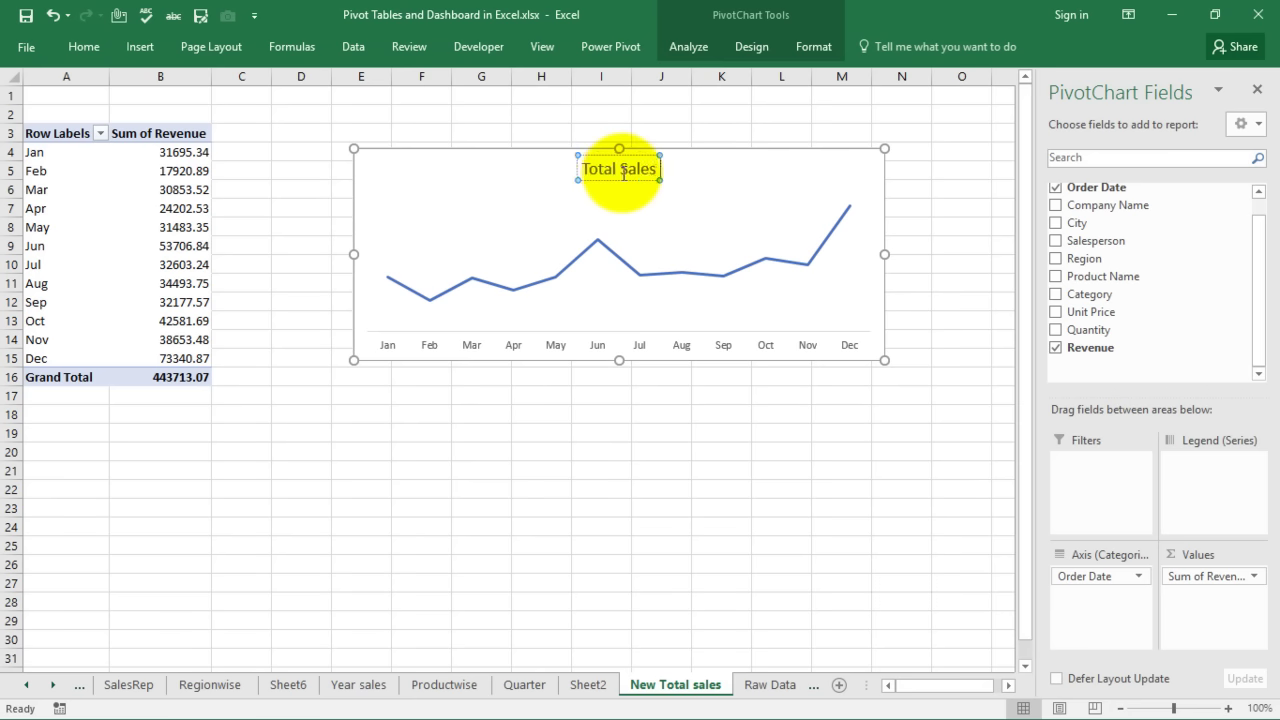
{"action": "type", "text": " by year"}
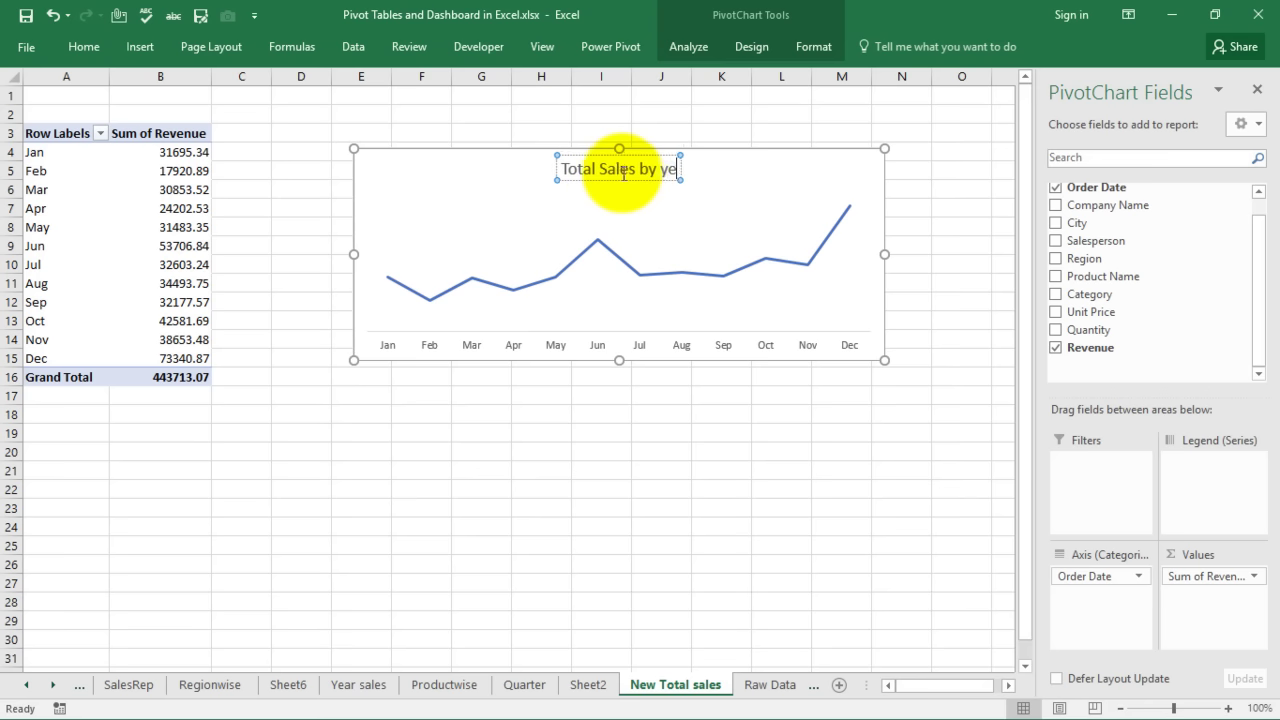
- Add a new worksheet and rename its Sheet3 tab to New dashboard
{"action": "left_click", "coordinate": [700, 437]}
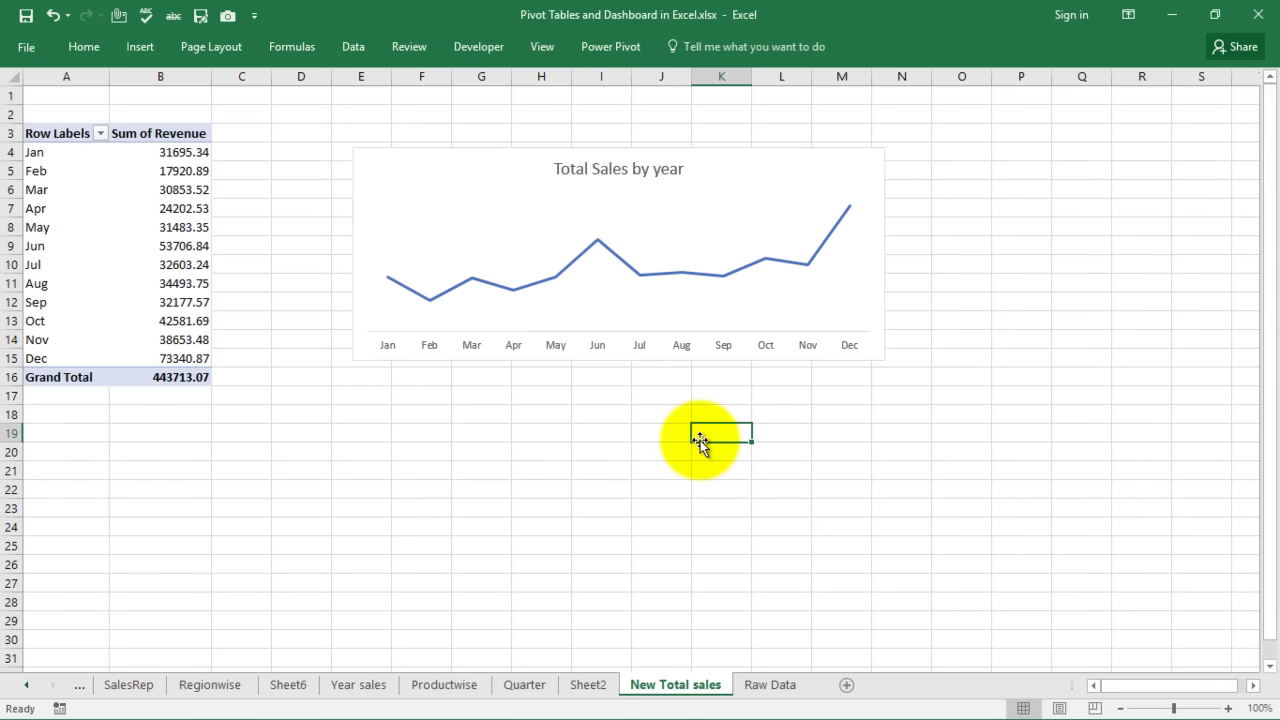
{"action": "right_click", "coordinate": [471, 181]}
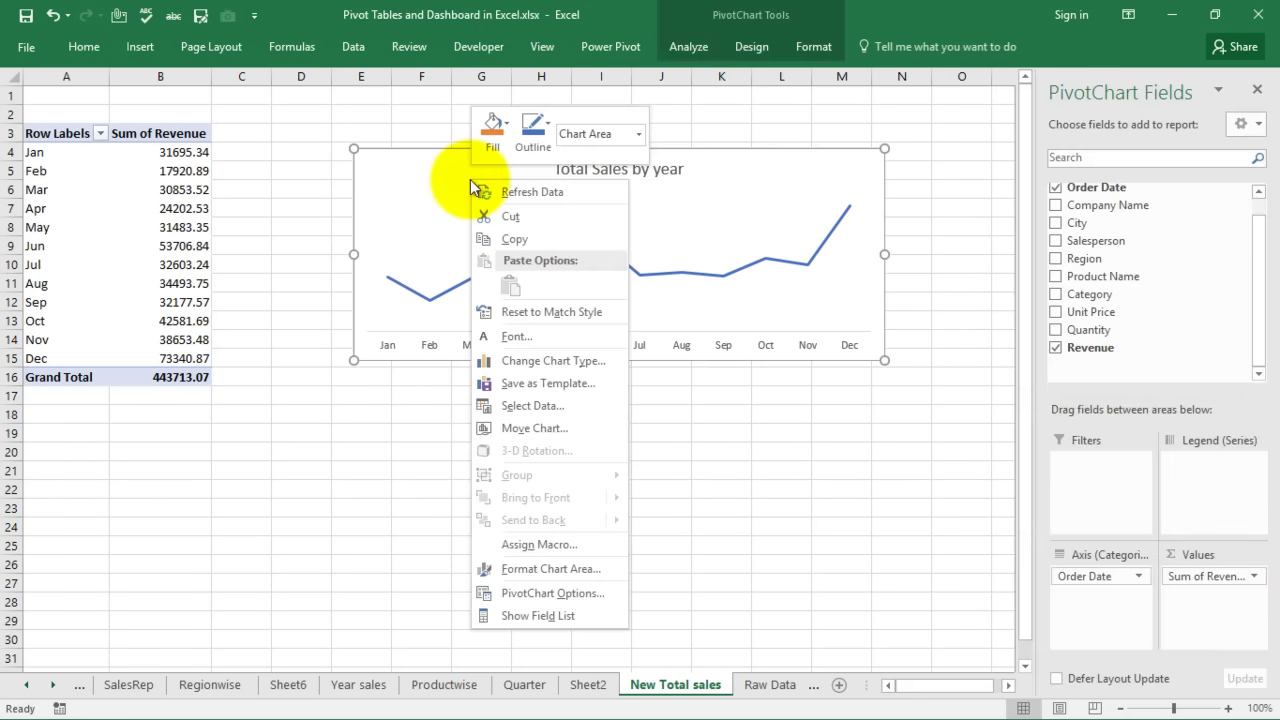
{"action": "key", "text": "Escape"}
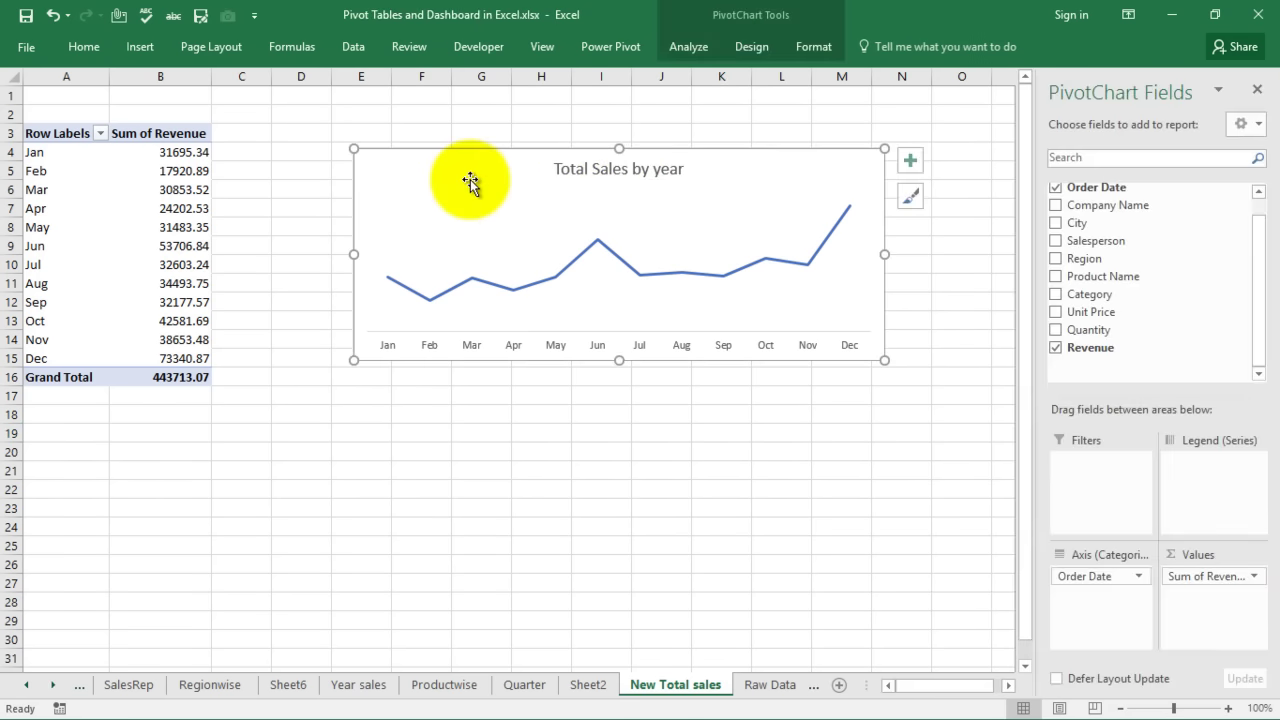
{"action": "left_click", "coordinate": [845, 693]}
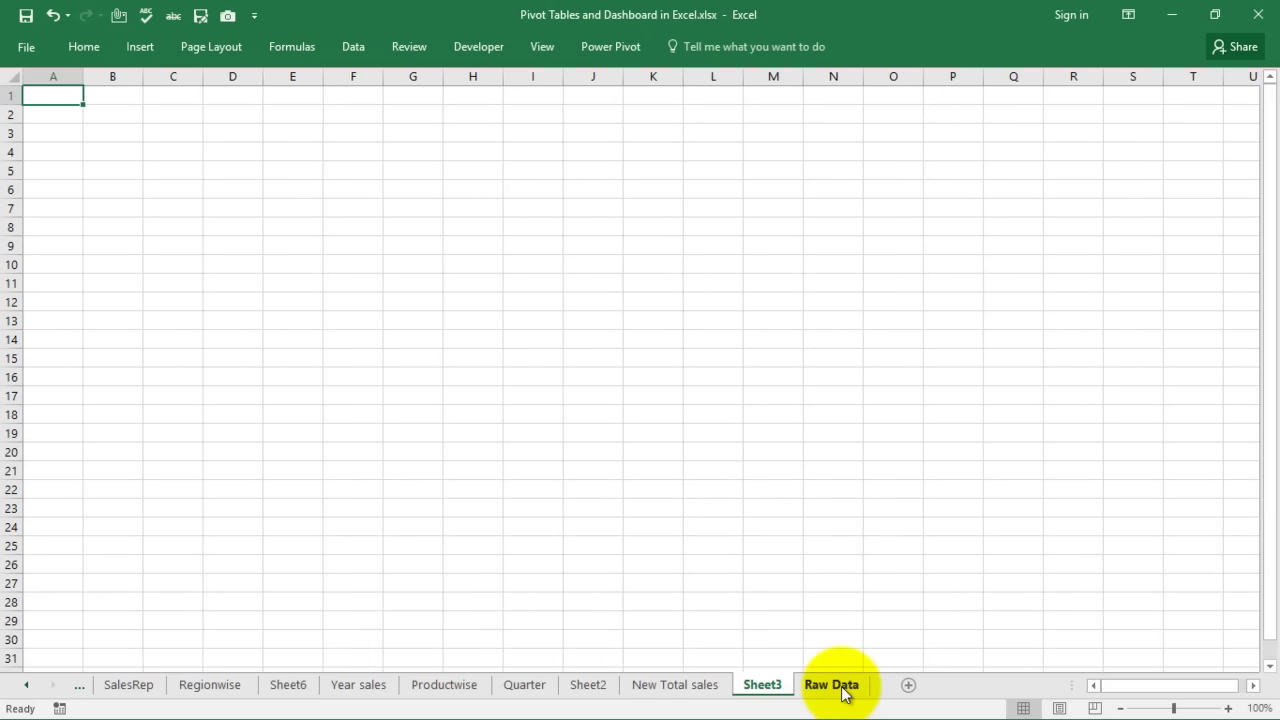
{"action": "type", "text": "N"}
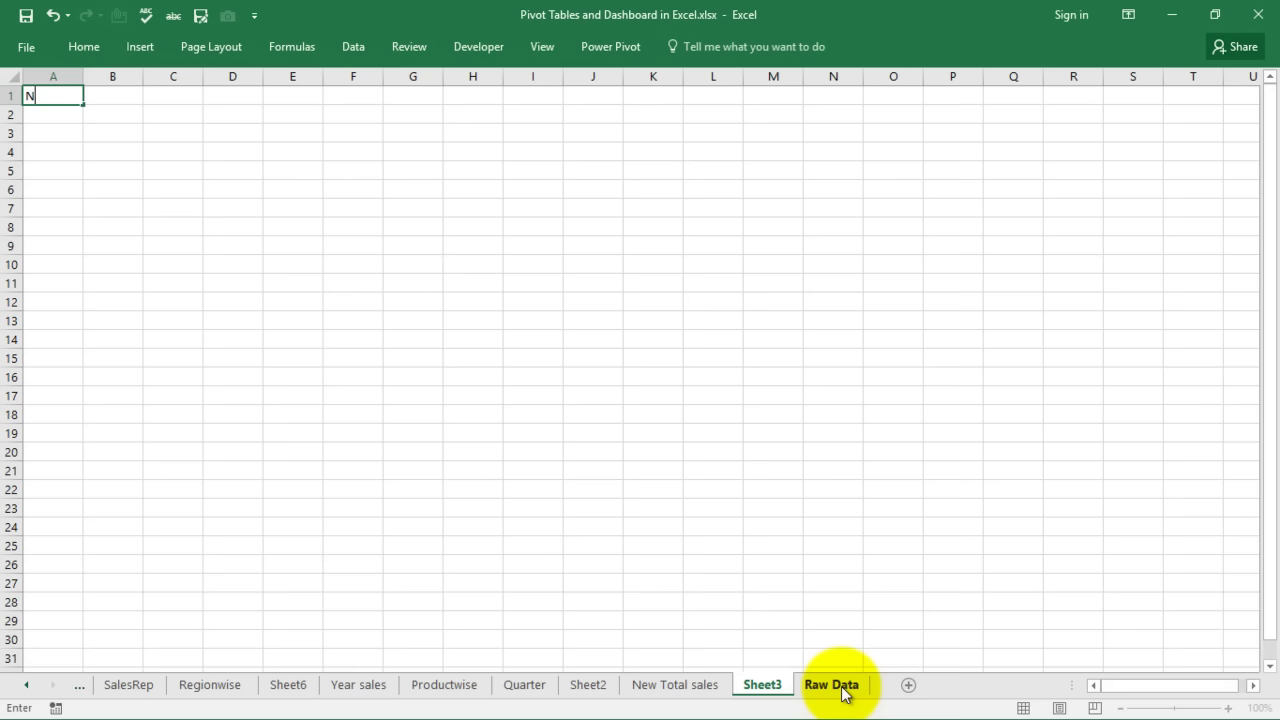
{"action": "key", "text": "Escape"}
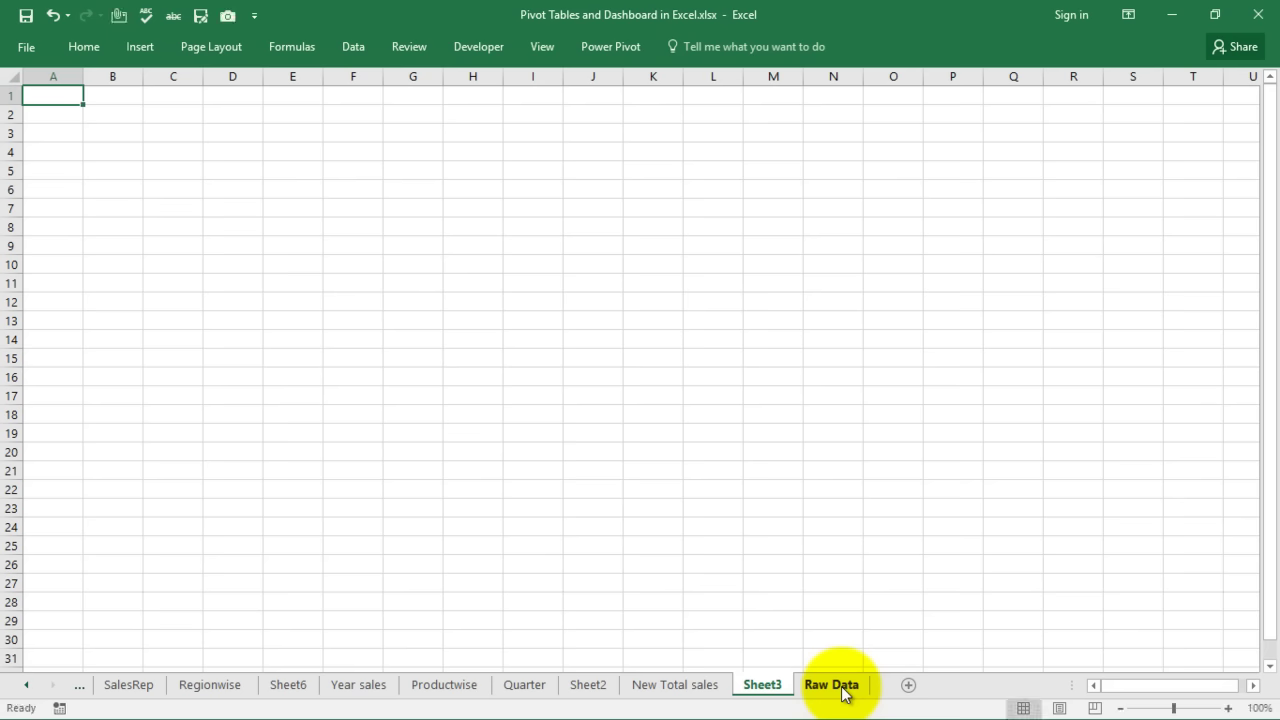
{"action": "double_click", "coordinate": [765, 685]}
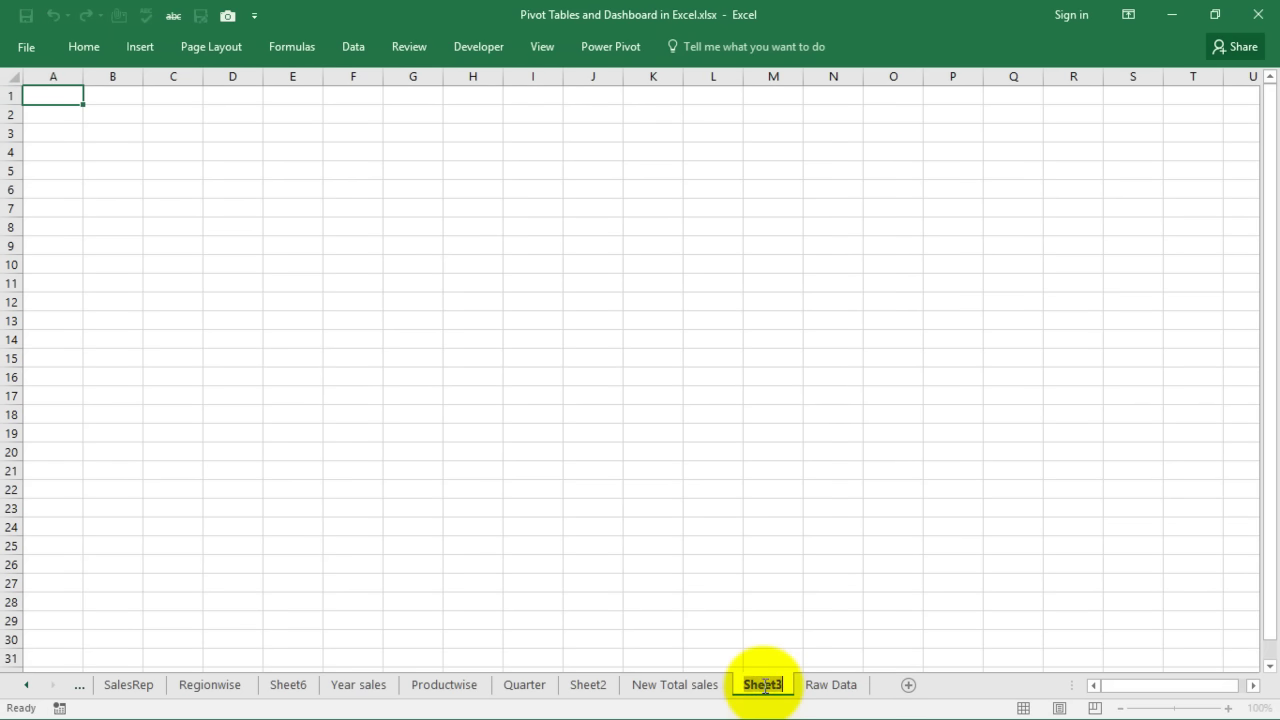
{"action": "type", "text": "New dashboard"}
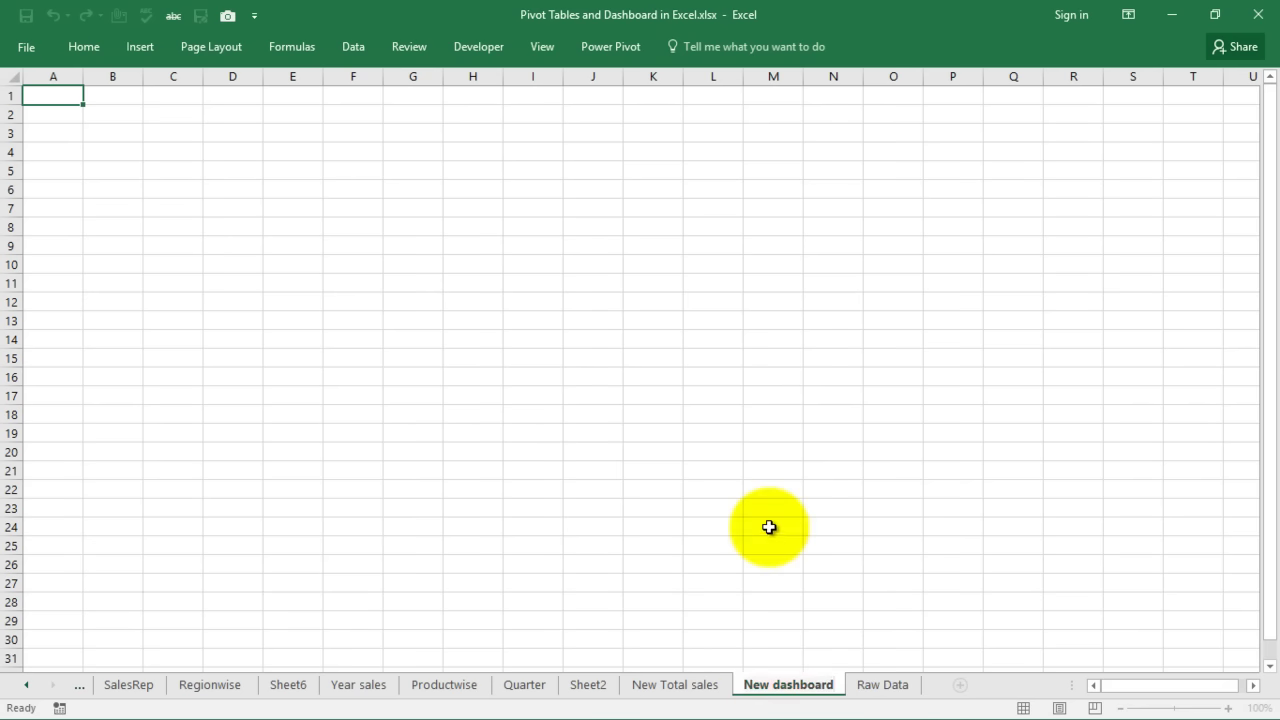
{"action": "left_click", "coordinate": [770, 526]}
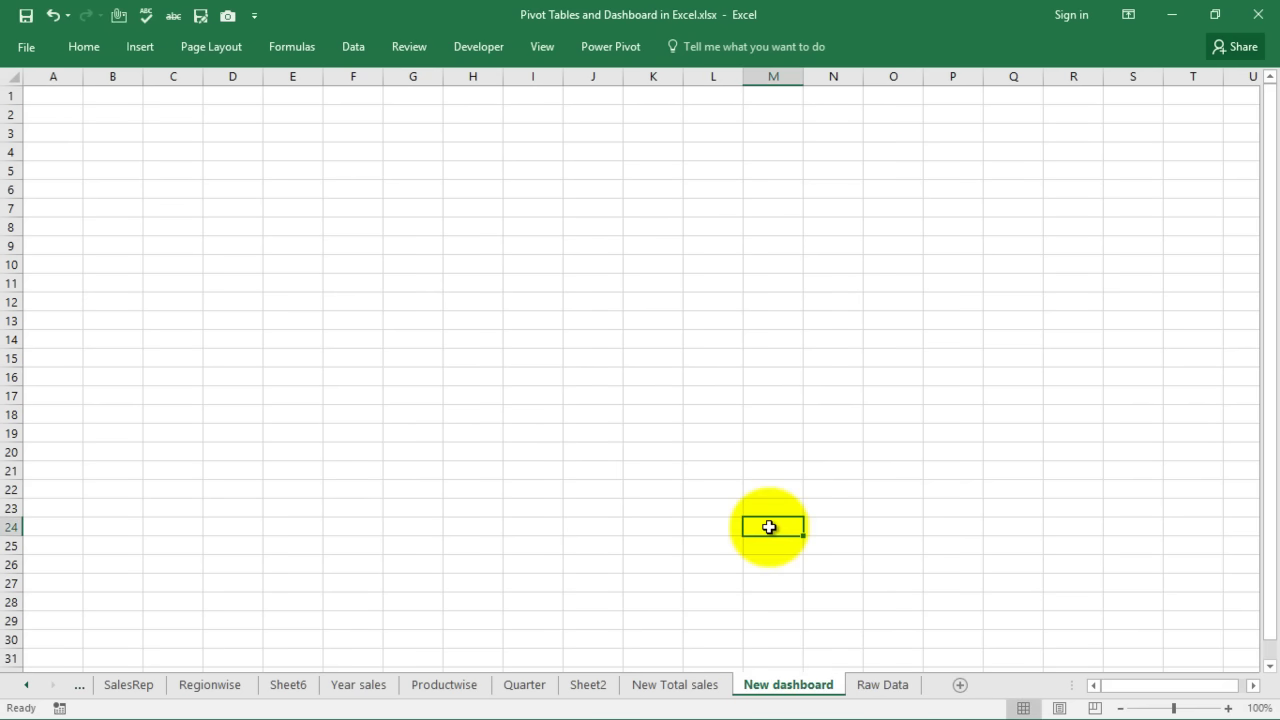
- Copy the Total Sales by year chart, paste it at A2 on New dashboard, and nudge it right
{"action": "left_click", "coordinate": [694, 686]}
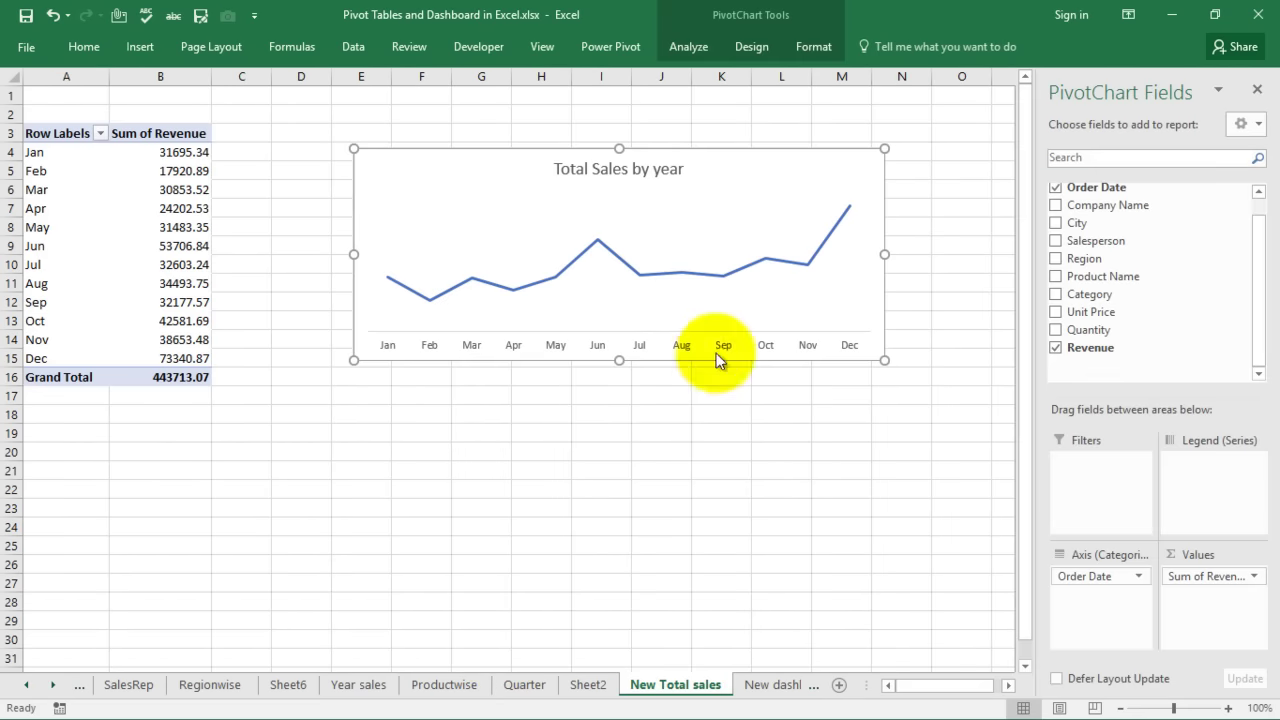
{"action": "right_click", "coordinate": [759, 155]}
{"action": "left_click", "coordinate": [806, 214]}
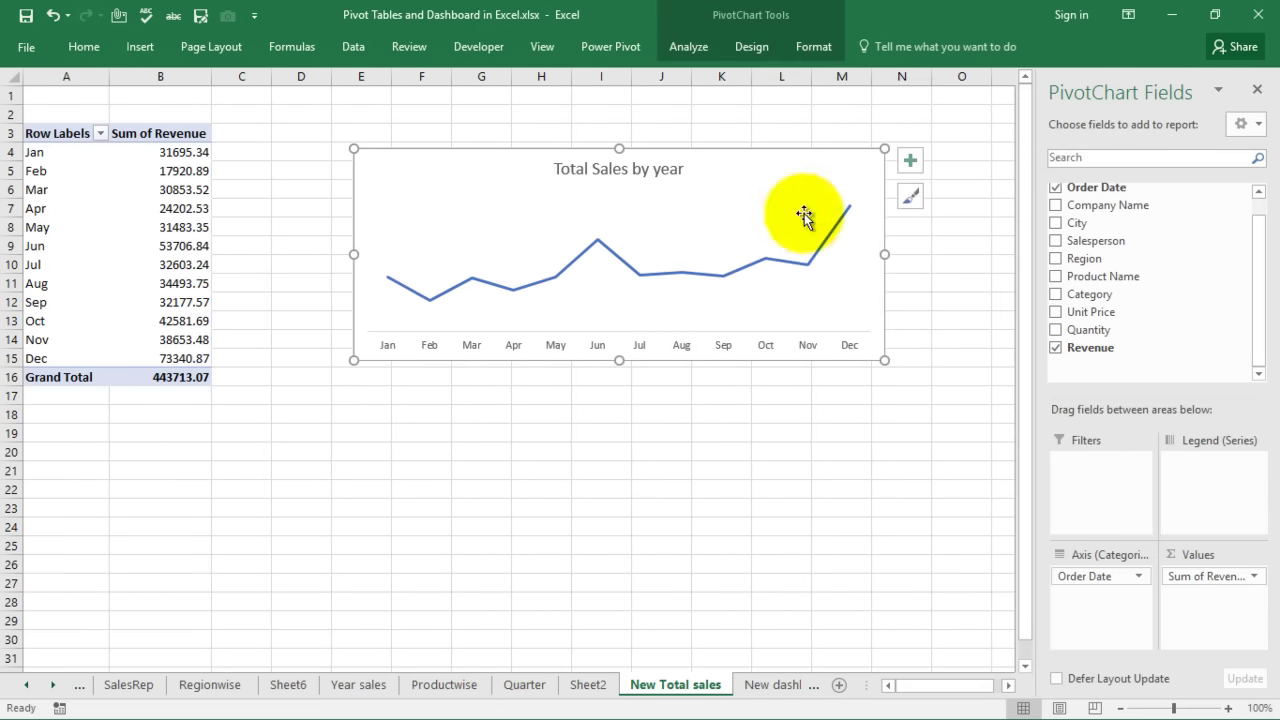
{"action": "left_click", "coordinate": [772, 688]}
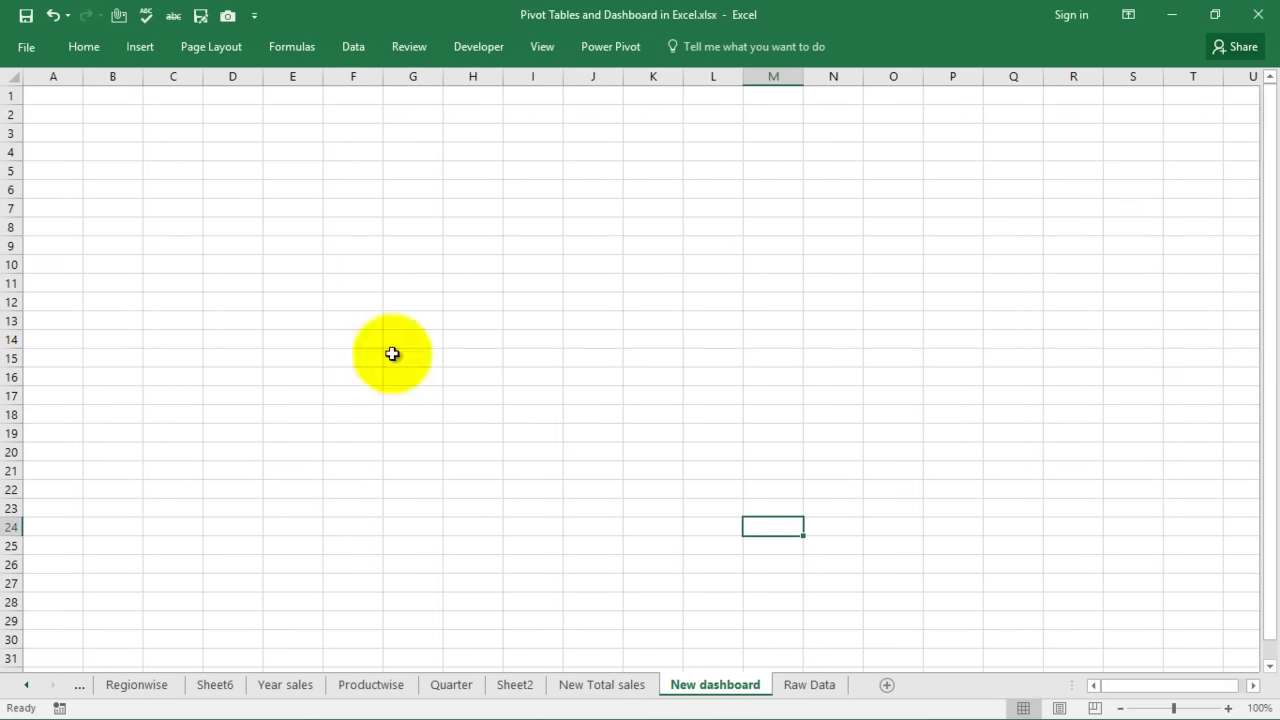
{"action": "left_click", "coordinate": [74, 119]}
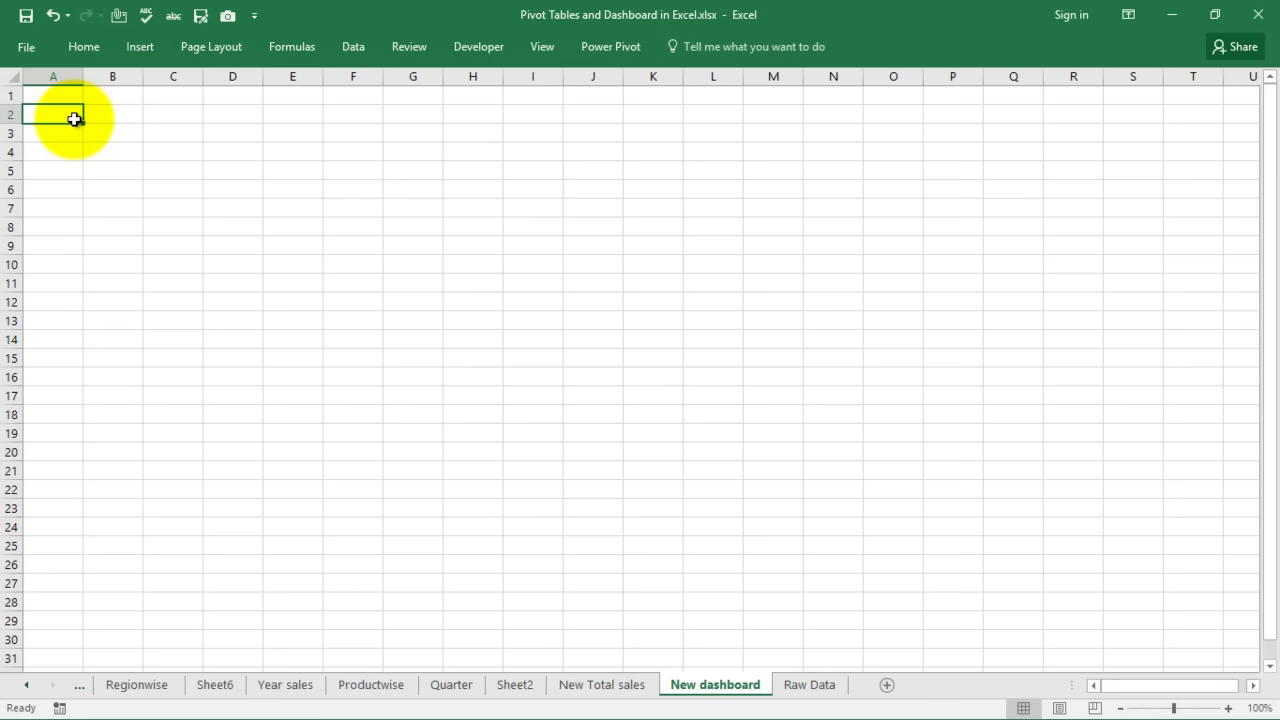
{"action": "right_click", "coordinate": [74, 119]}
{"action": "left_click", "coordinate": [115, 202]}
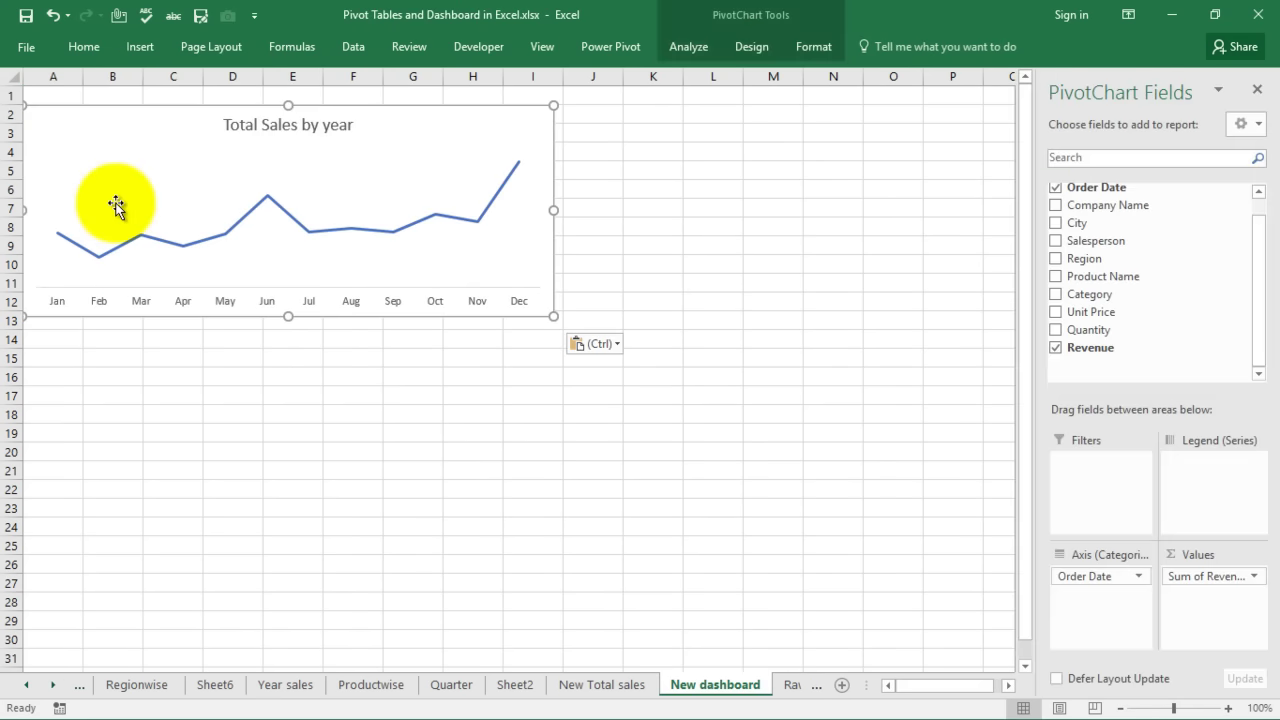
{"action": "left_click", "coordinate": [676, 181]}
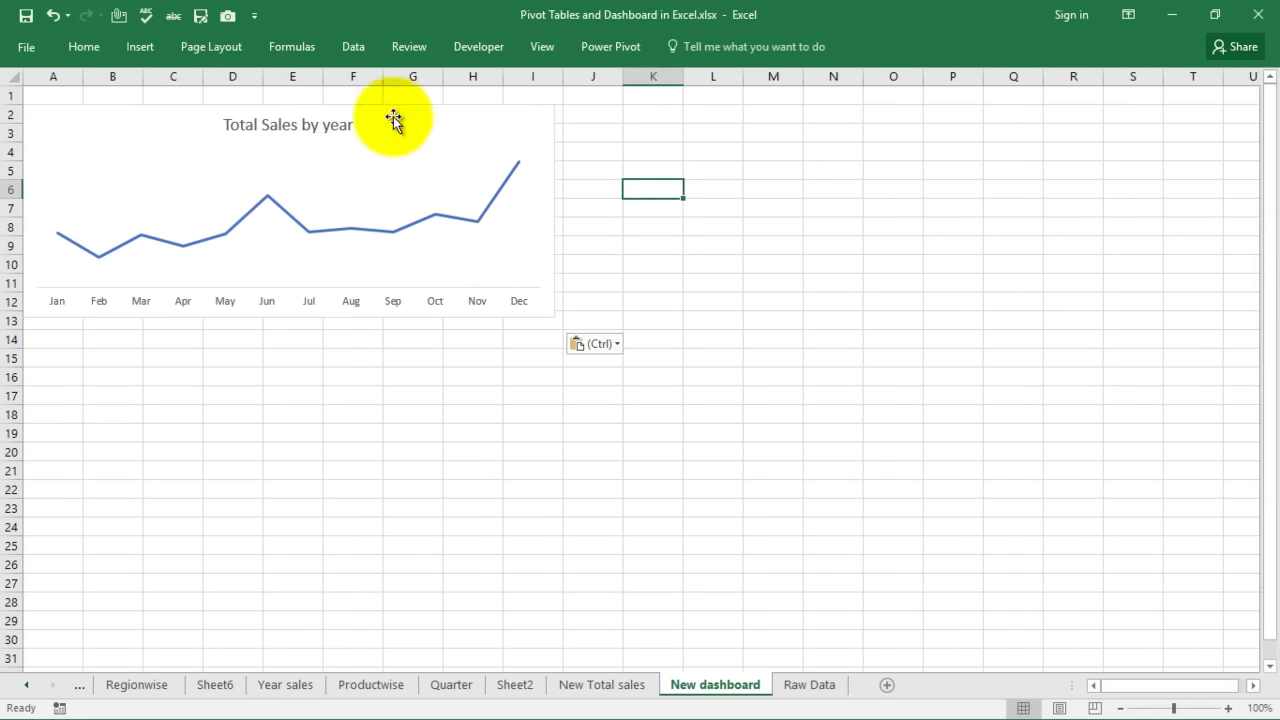
{"action": "left_click_drag", "start_coordinate": [379, 129], "coordinate": [439, 129]}
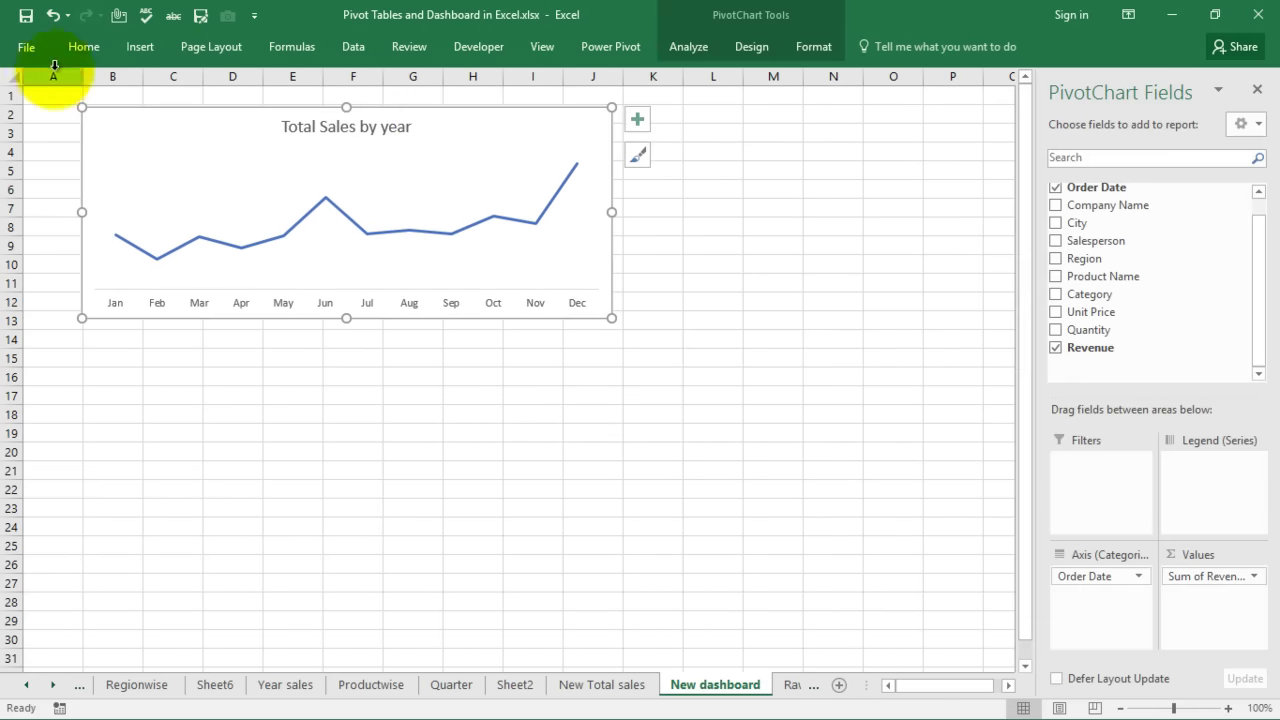
- Fill every cell of the New dashboard sheet light grey, replacing an interim white fill, then select a single cell
{"action": "left_click", "coordinate": [14, 75]}
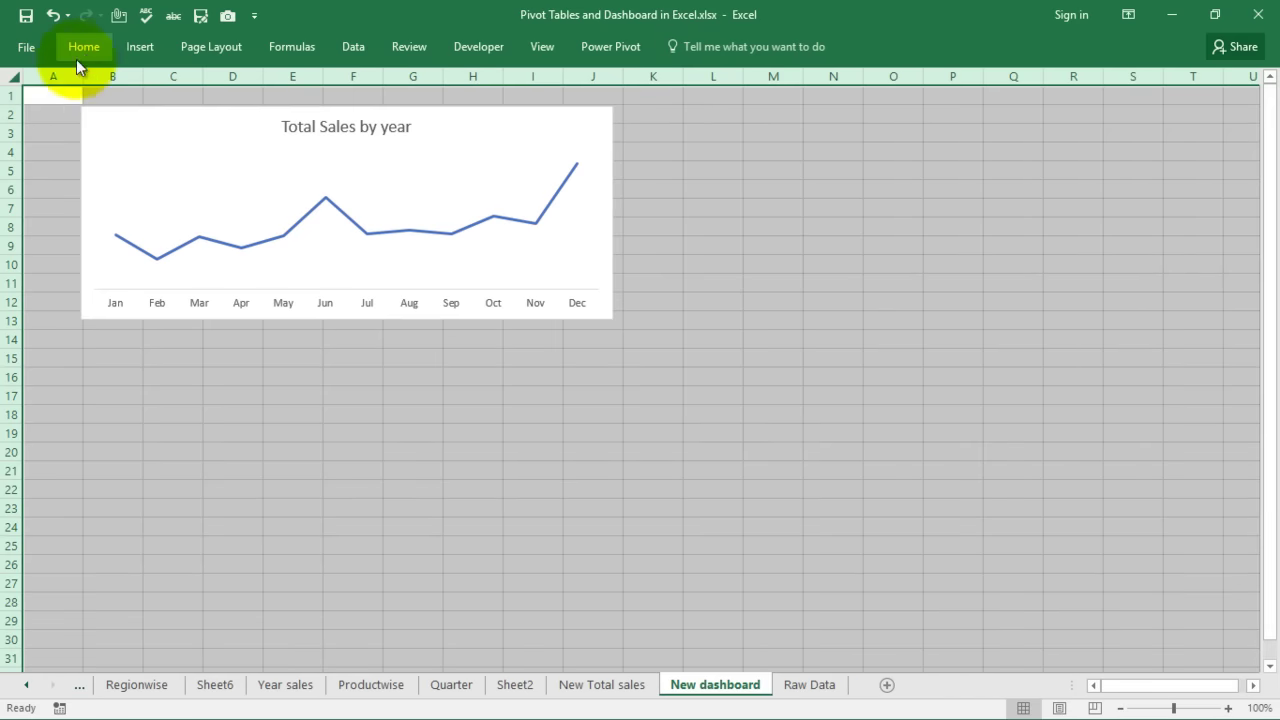
{"action": "left_click", "coordinate": [84, 47]}
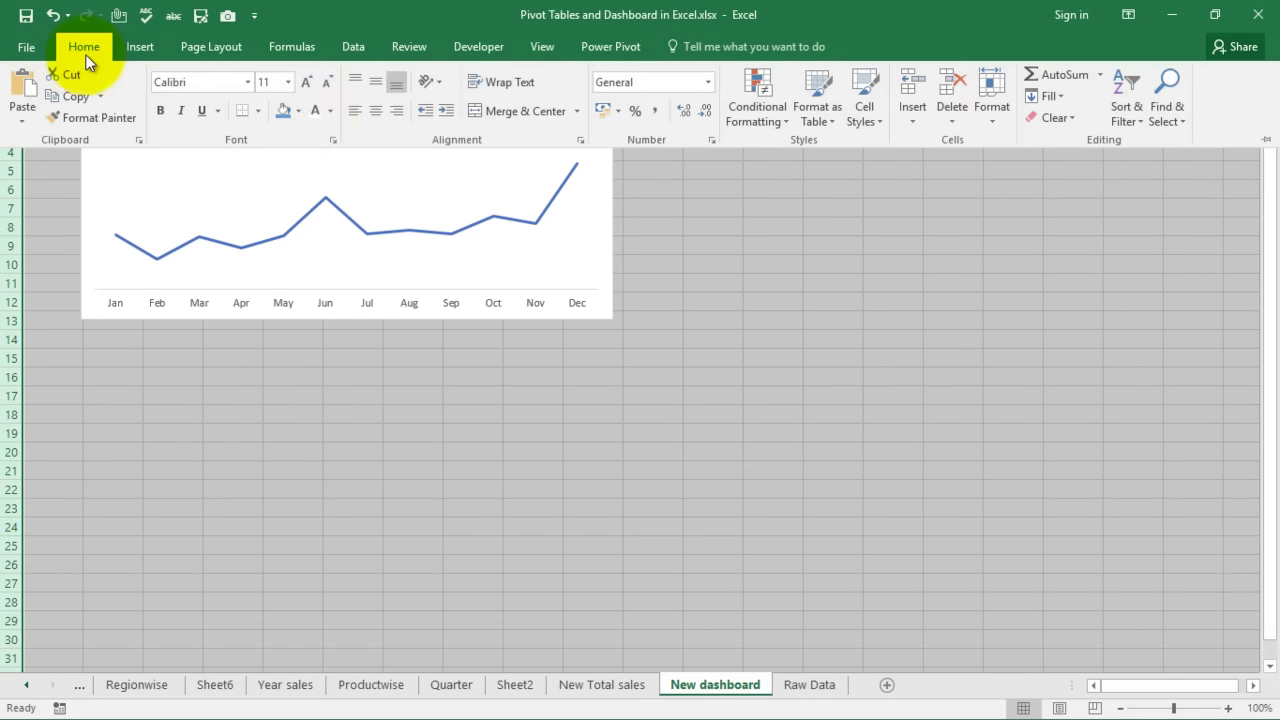
{"action": "left_click", "coordinate": [301, 111]}
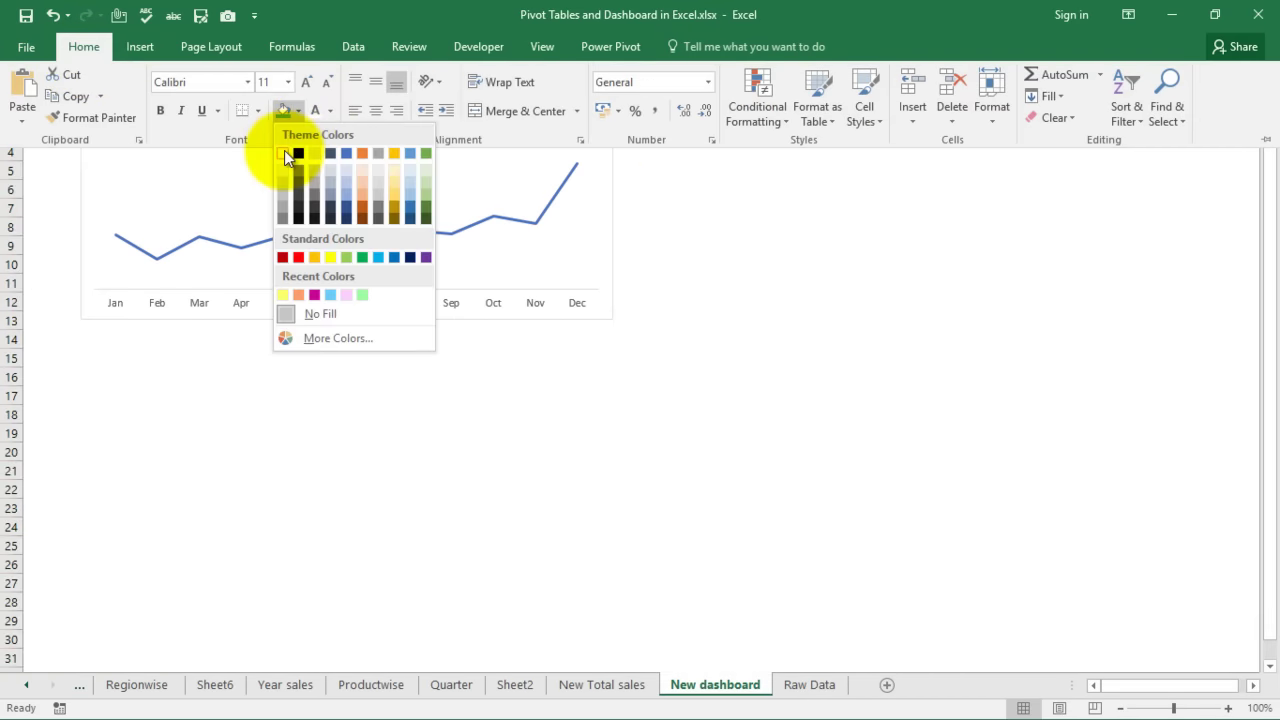
{"action": "left_click", "coordinate": [284, 152]}
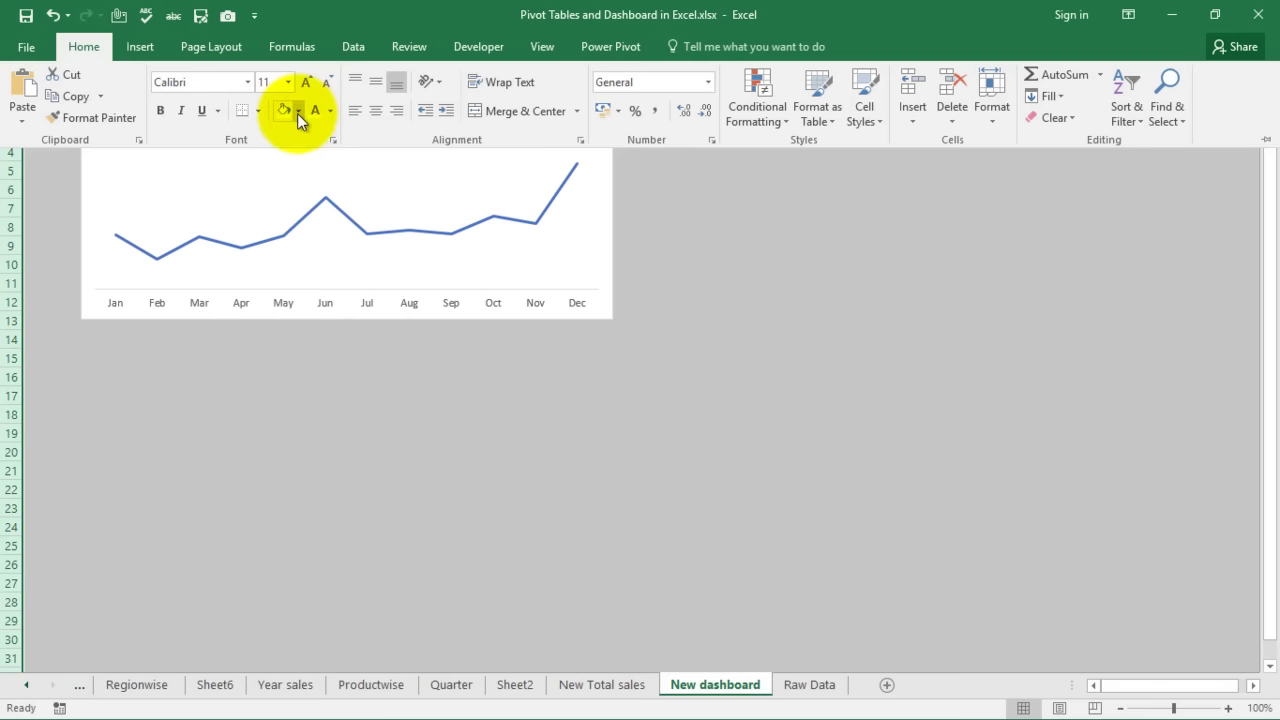
{"action": "left_click", "coordinate": [297, 113]}
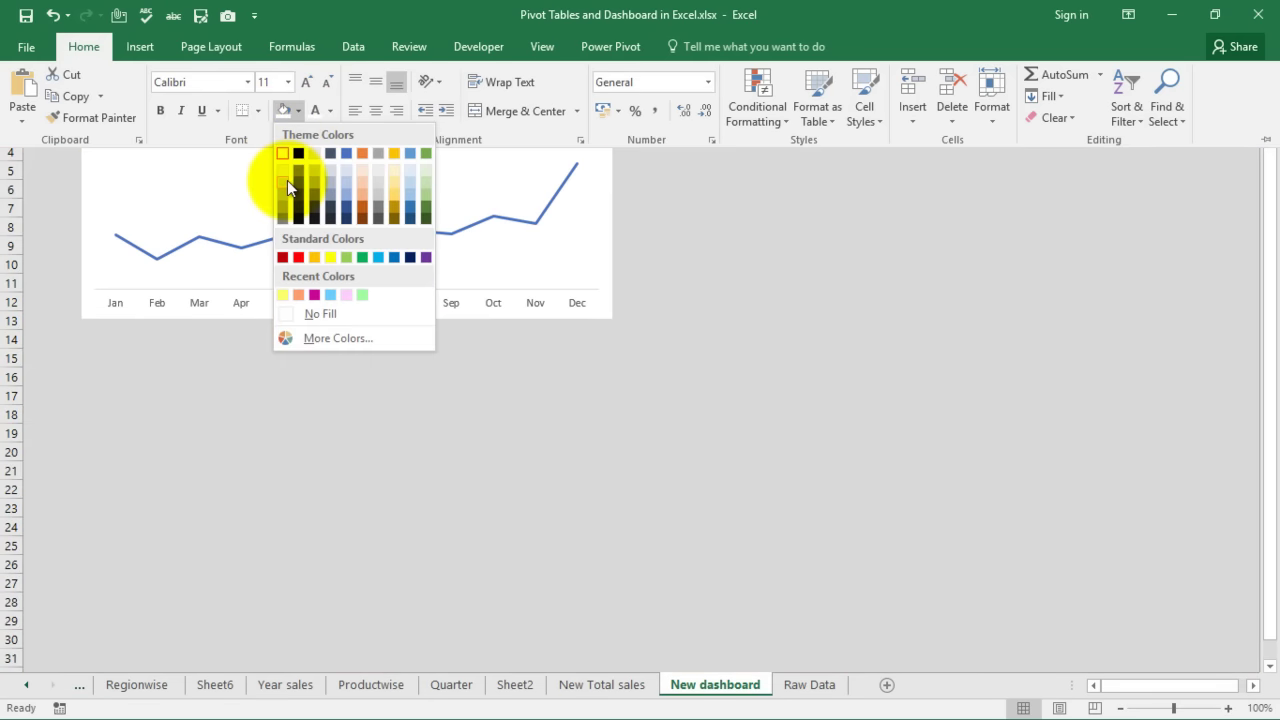
{"action": "left_click", "coordinate": [287, 183]}
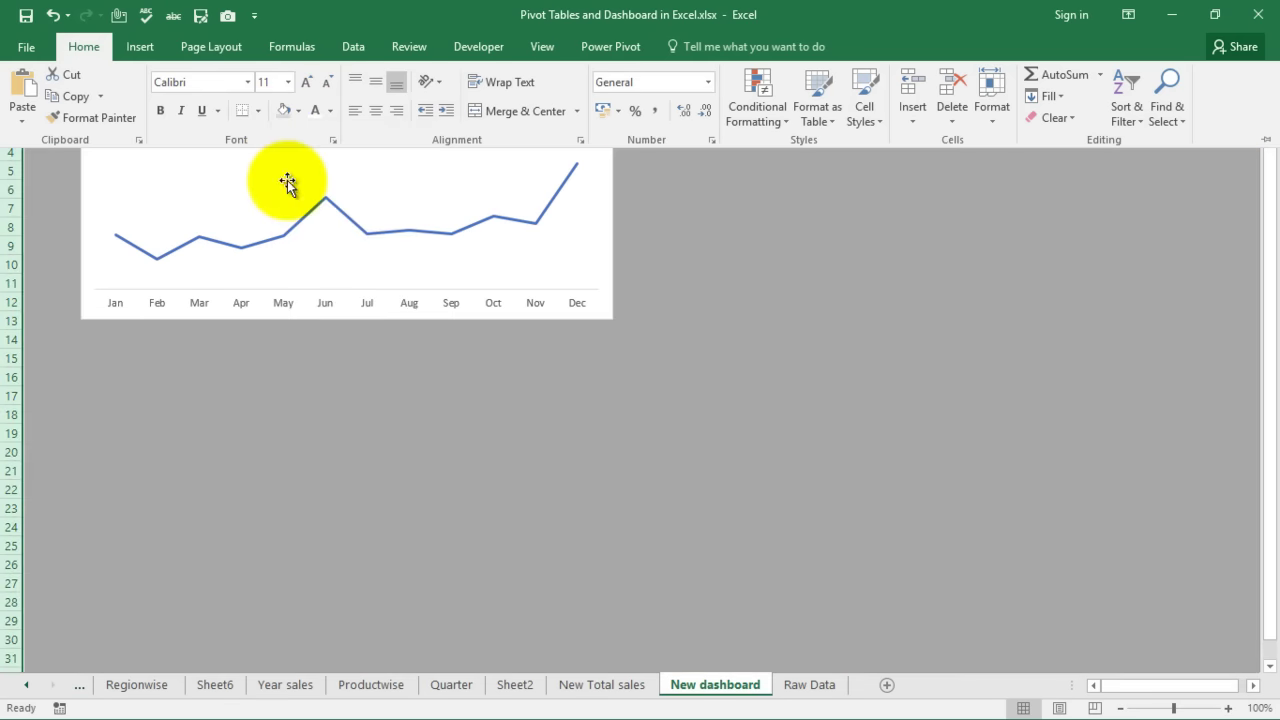
{"action": "key", "text": "ctrl+F1"}
{"action": "left_click", "coordinate": [716, 252]}
{"action": "key", "text": "Up"}
{"action": "key", "text": "Up"}
{"action": "key", "text": "Up"}
{"action": "key", "text": "Up"}
{"action": "key", "text": "Up"}
{"action": "key", "text": "Up"}
{"action": "key", "text": "Up"}
{"action": "key", "text": "Up"}
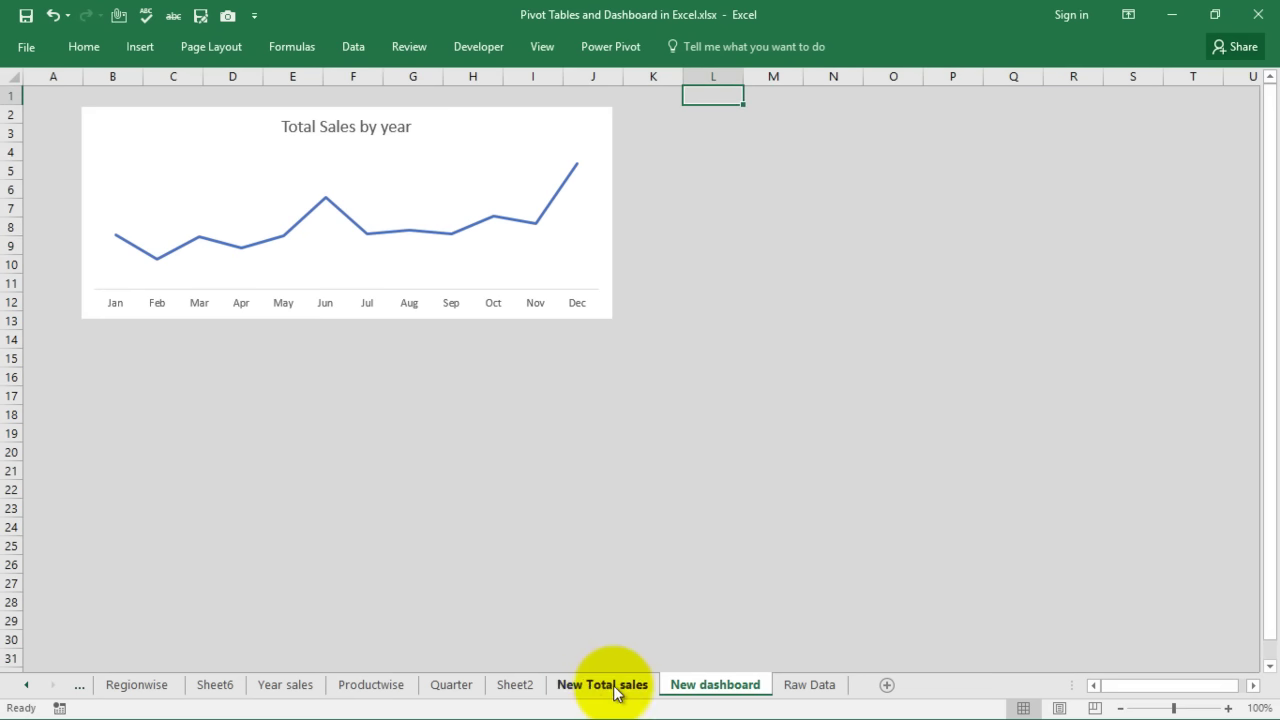
- Create an empty PivotTable on a new worksheet from the whole Raw Data sales table
{"action": "left_click", "coordinate": [818, 697]}
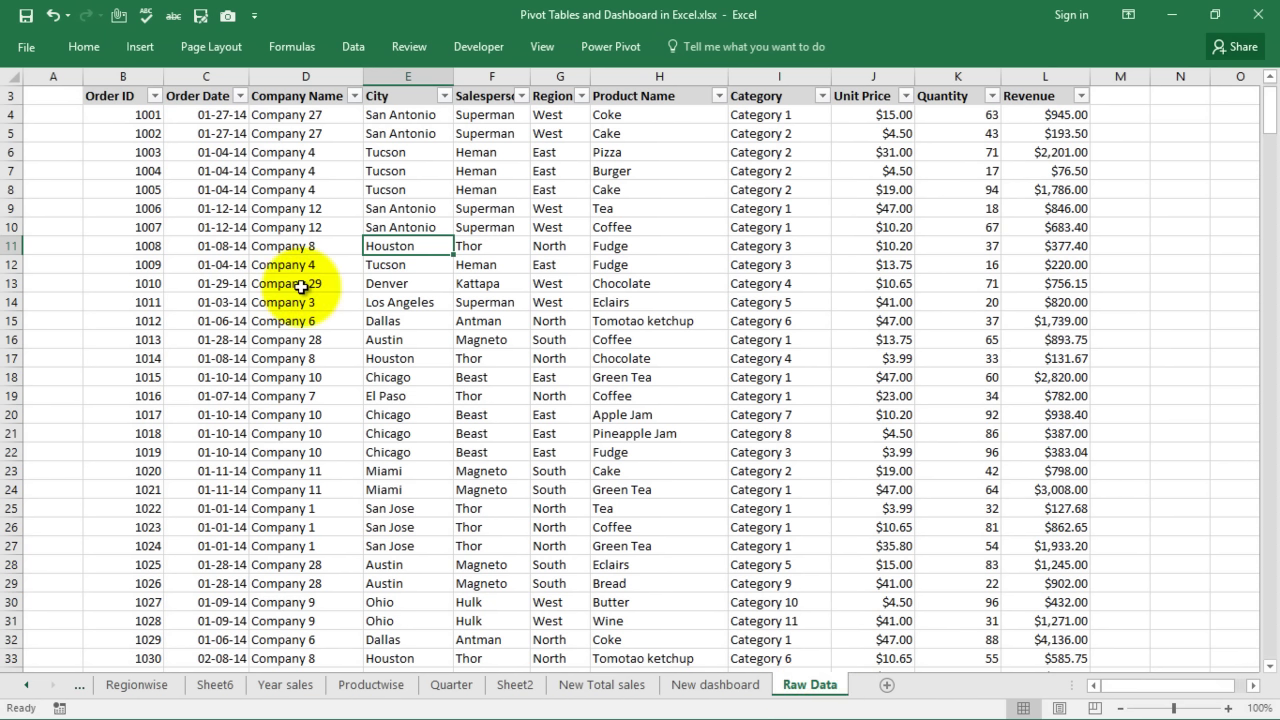
{"action": "left_click", "coordinate": [368, 176]}
{"action": "key", "text": "ctrl+a"}
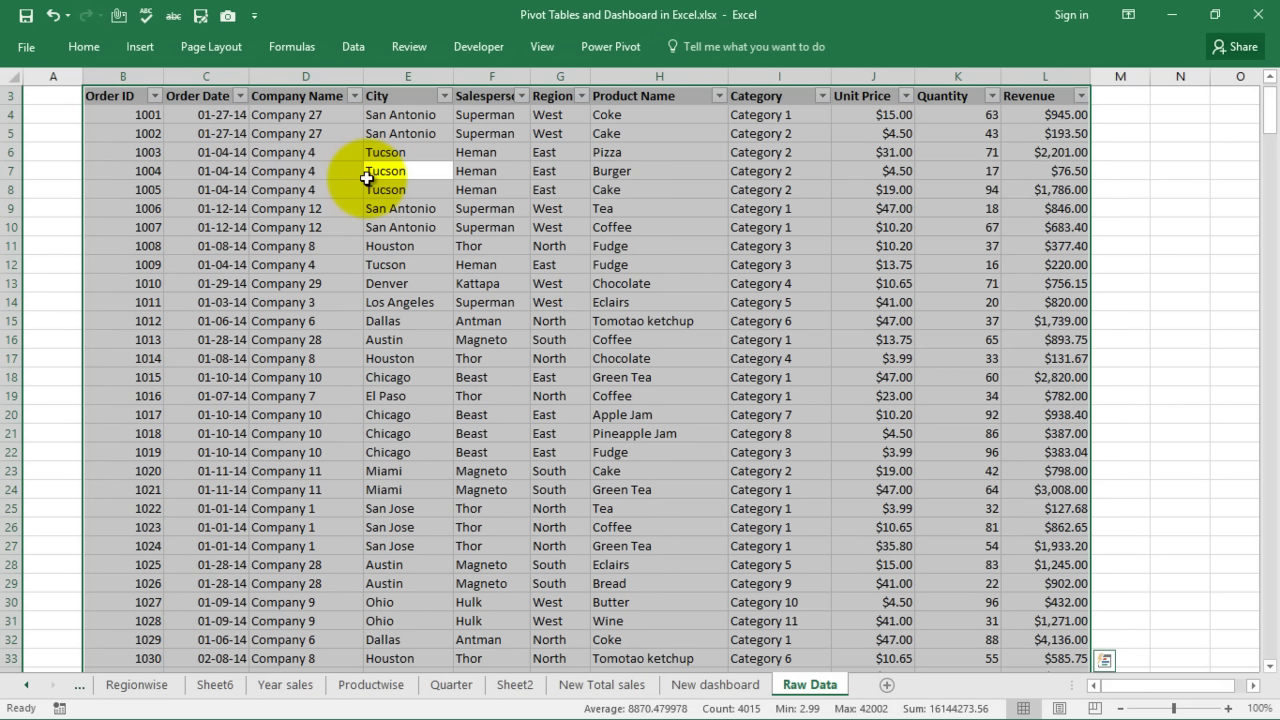
{"action": "left_click", "coordinate": [128, 46]}
{"action": "left_click", "coordinate": [30, 86]}
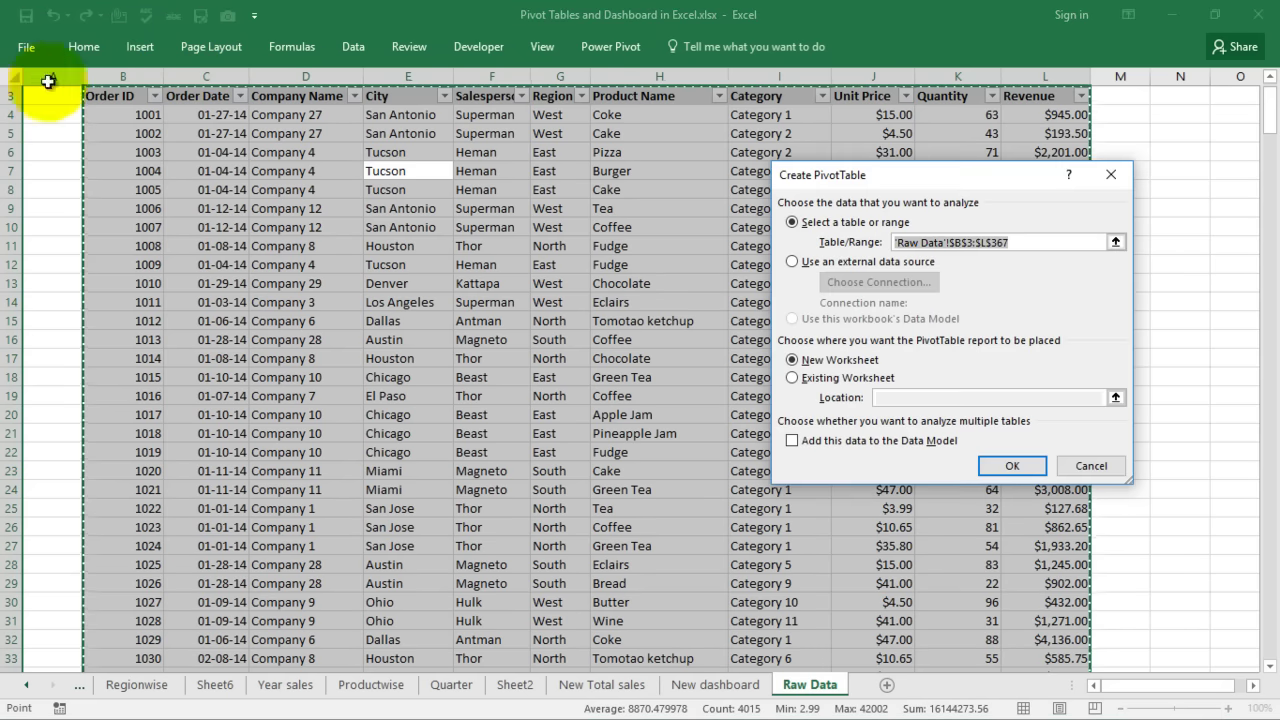
{"action": "left_click", "coordinate": [1014, 468]}
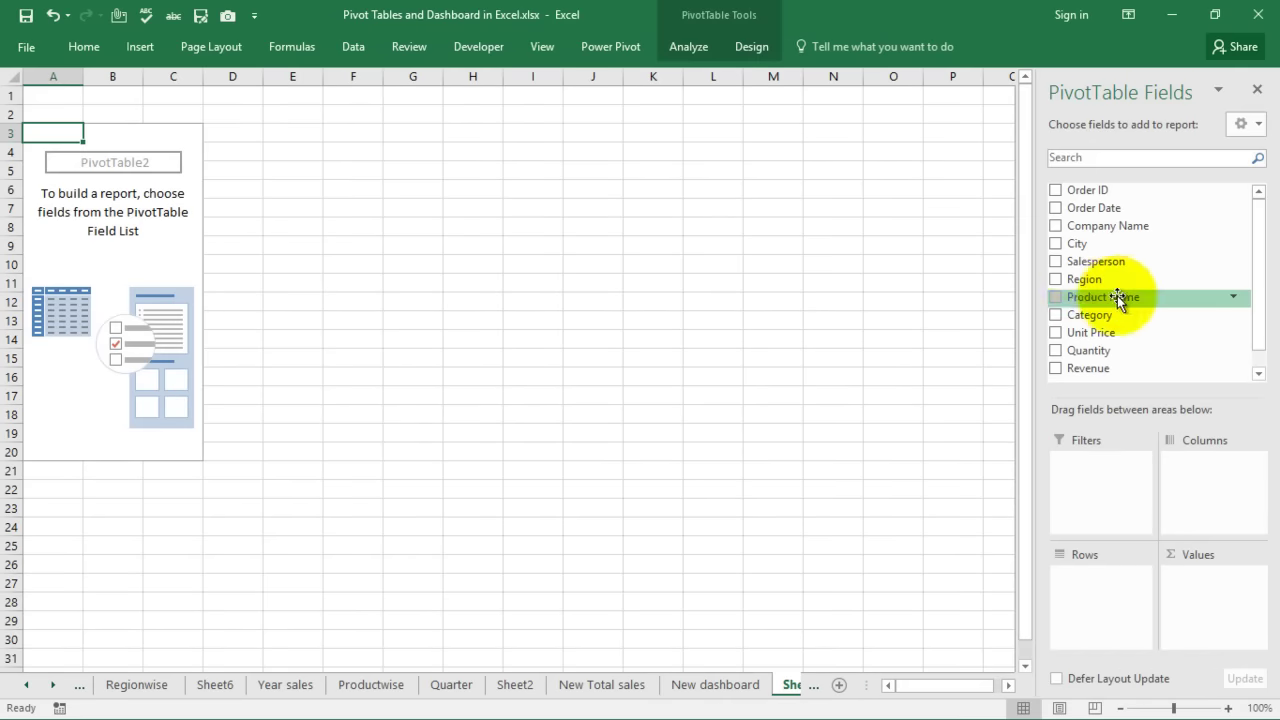
- Put Salesperson in rows and summed Revenue in values, then start a PivotChart from it
{"action": "left_click_drag", "start_coordinate": [1060, 262], "coordinate": [1096, 587]}
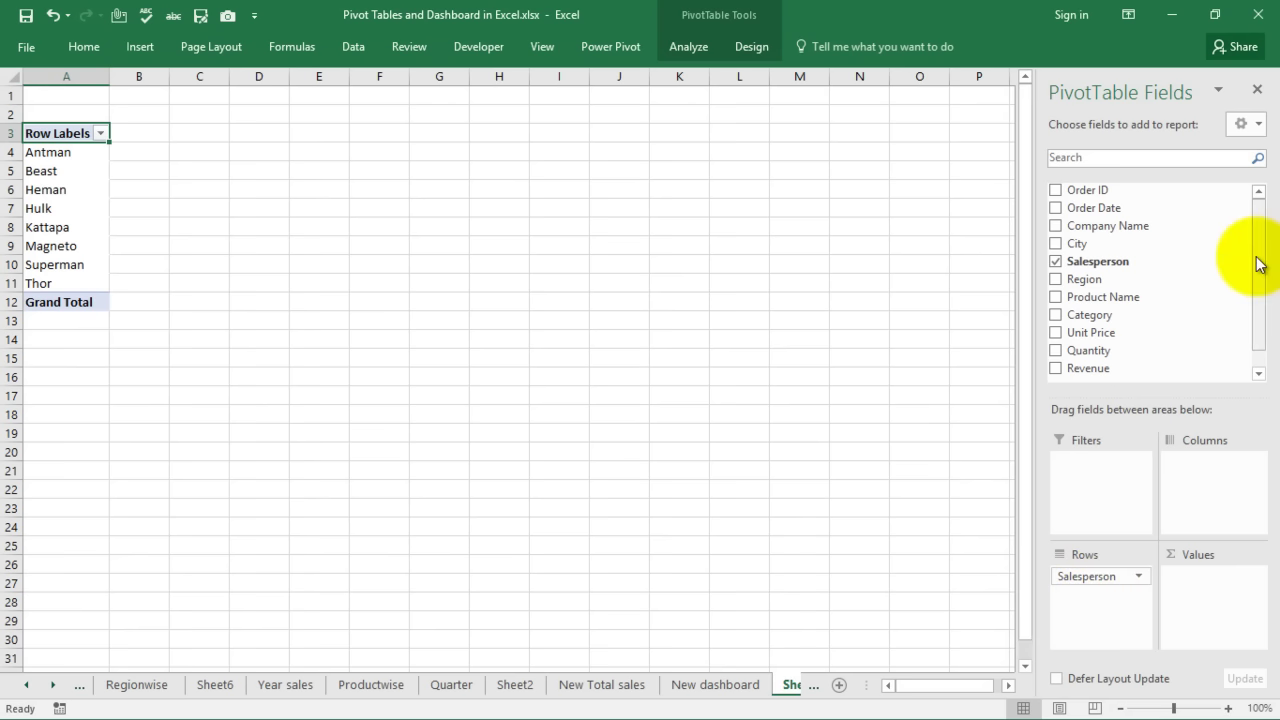
{"action": "left_click_drag", "start_coordinate": [1056, 369], "coordinate": [1198, 595]}
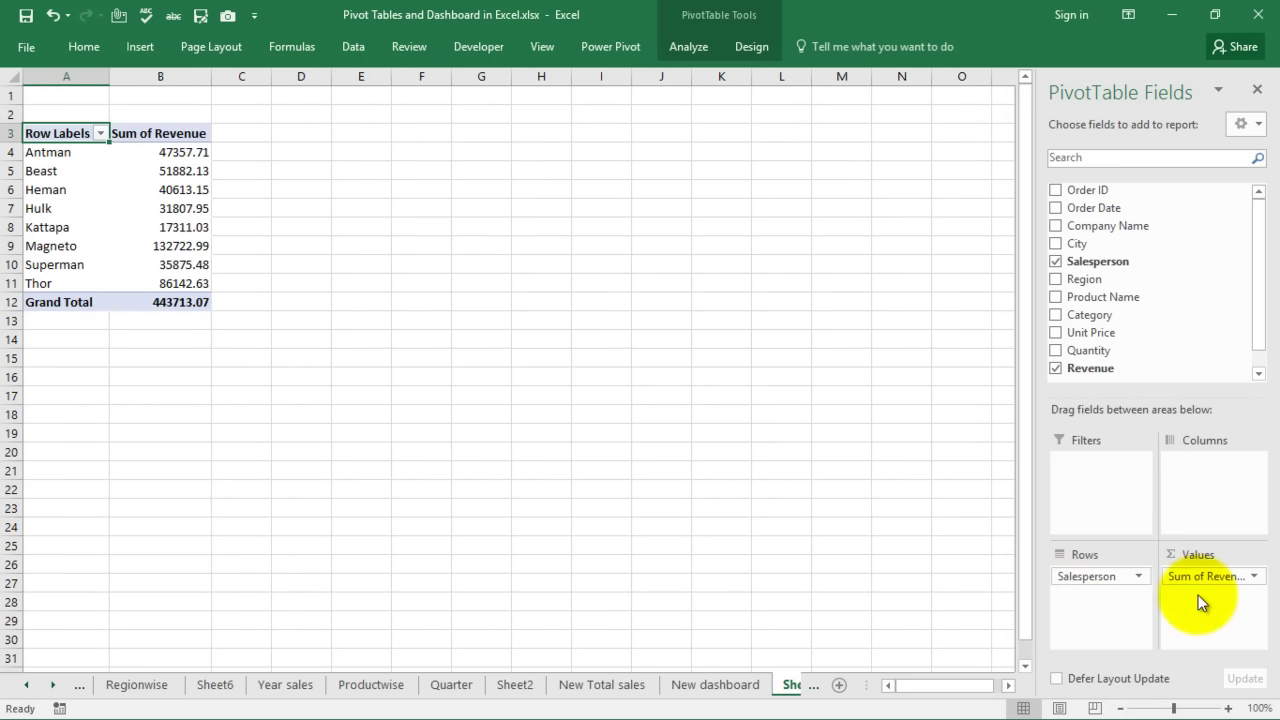
{"action": "left_click", "coordinate": [163, 205]}
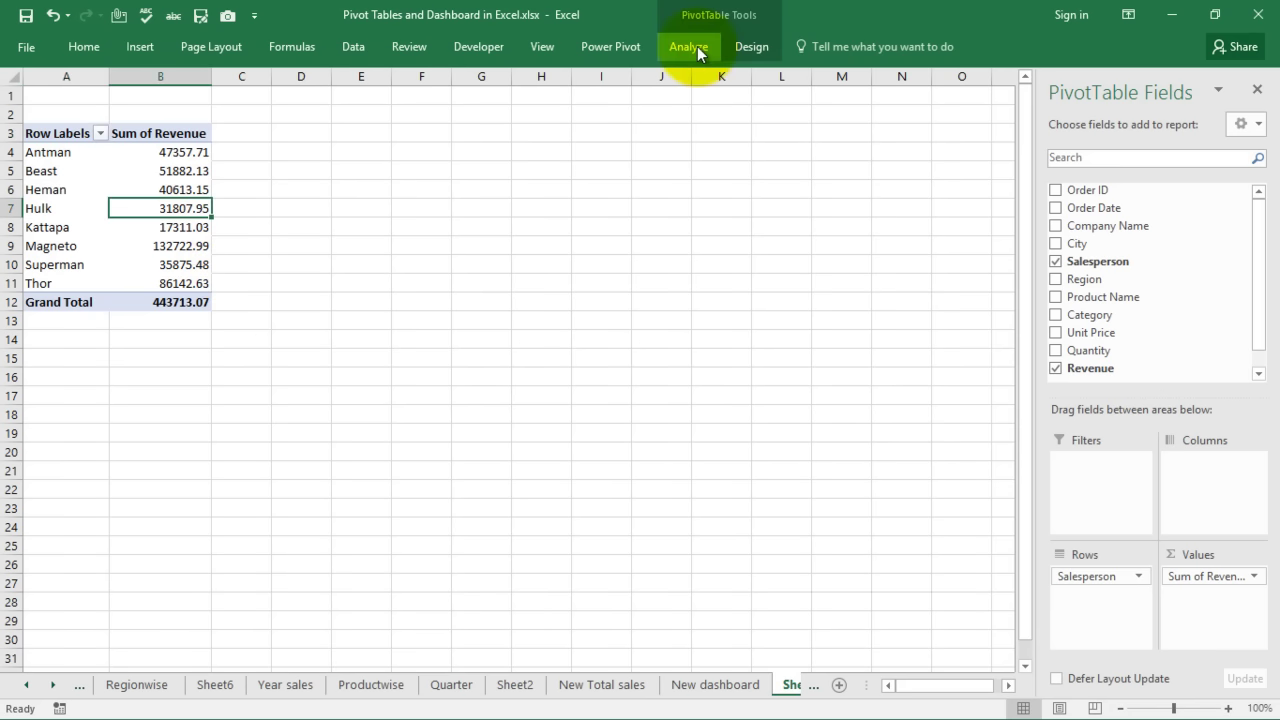
{"action": "left_click", "coordinate": [697, 46]}
{"action": "left_click", "coordinate": [989, 96]}
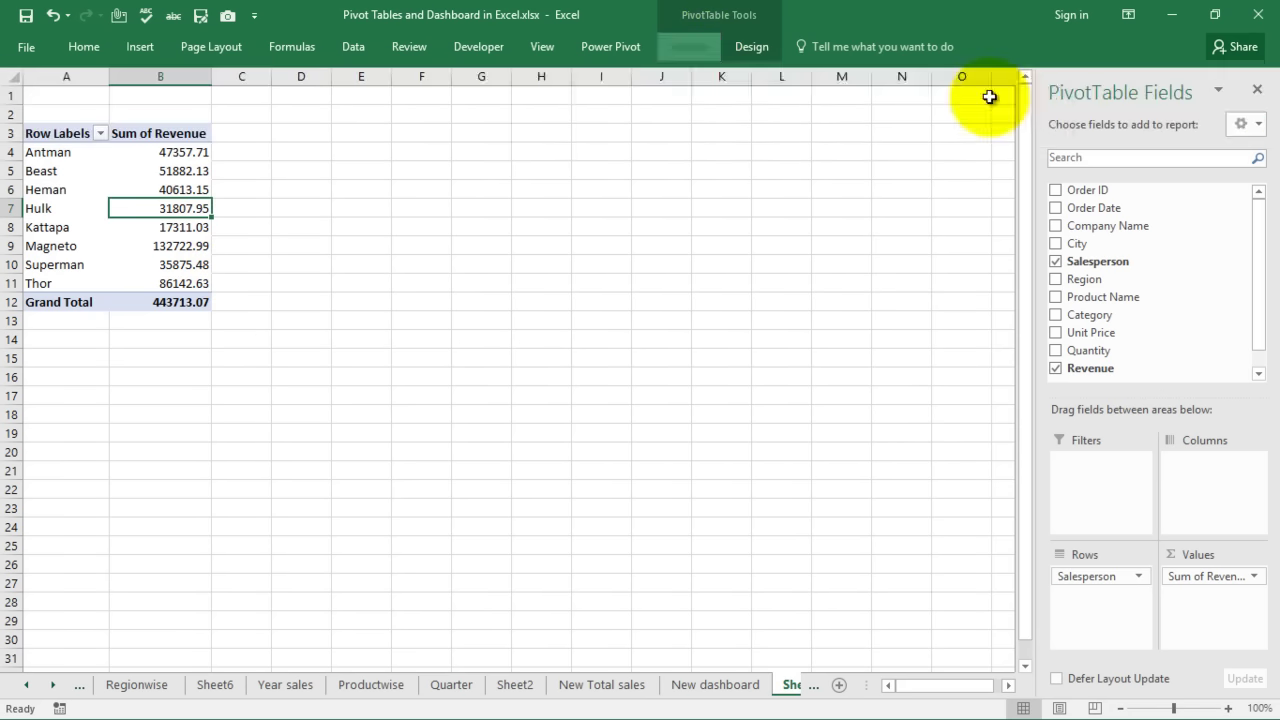
{"action": "mouse_move", "coordinate": [723, 296]}
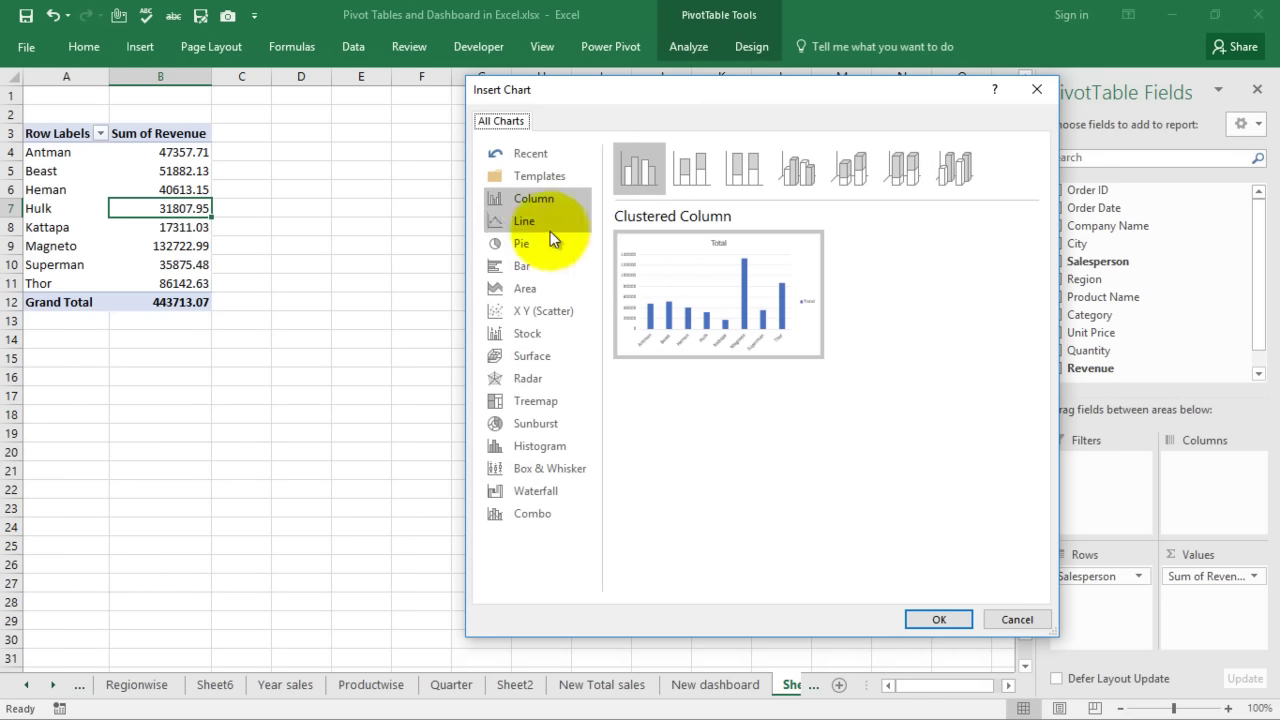
- Insert a Clustered Bar pivot chart of Sum of Revenue per salesperson
{"action": "left_click", "coordinate": [516, 263]}
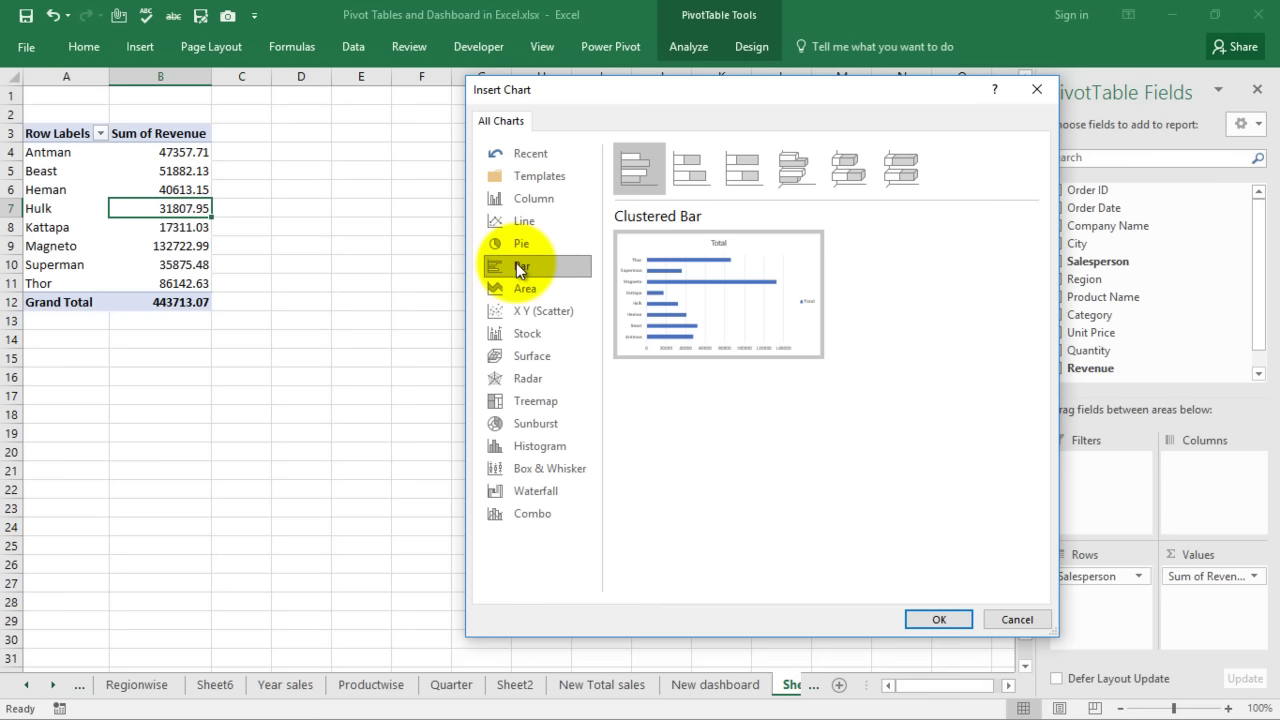
{"action": "left_click", "coordinate": [937, 620]}
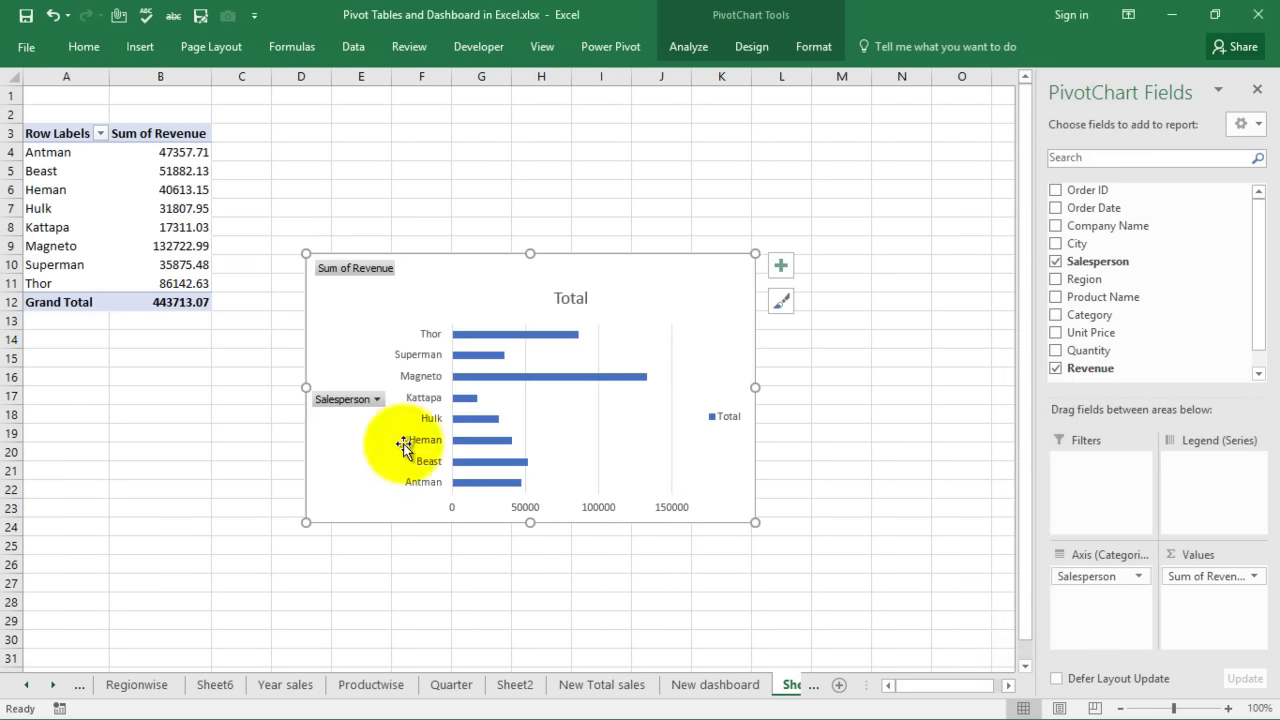
- Hide all field buttons on the bar chart and delete its Total legend
{"action": "right_click", "coordinate": [357, 407]}
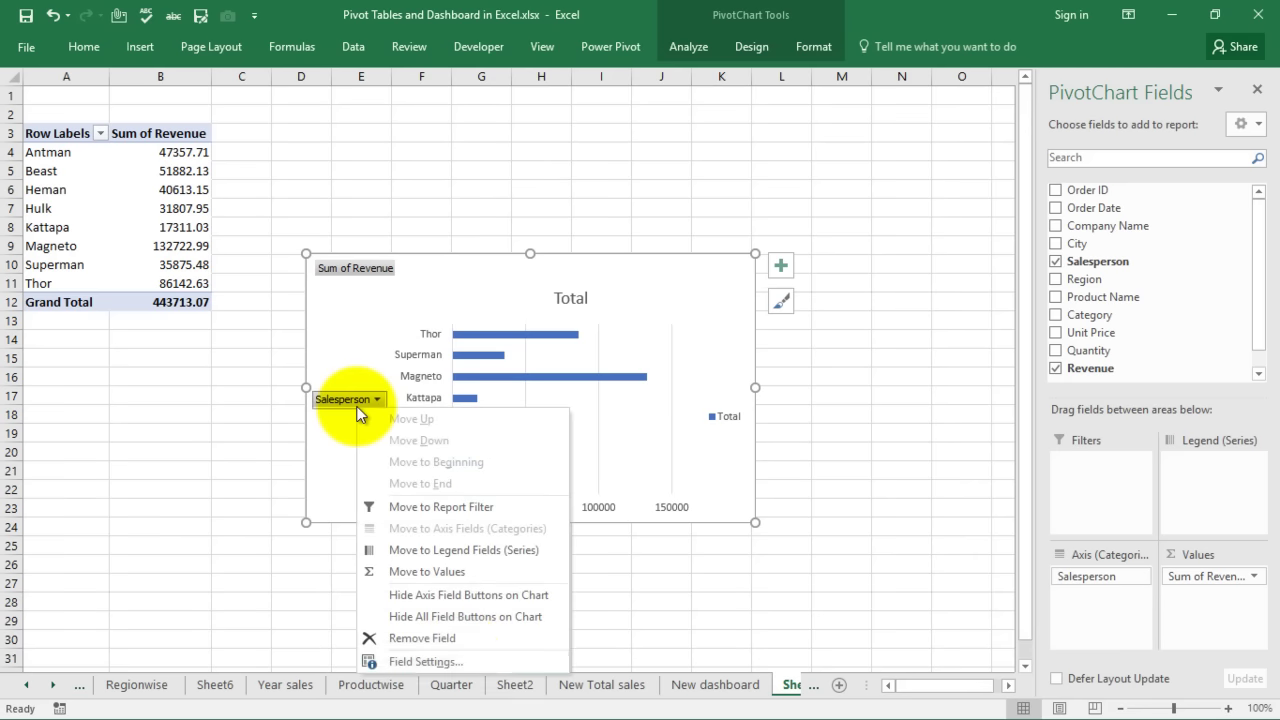
{"action": "left_click", "coordinate": [445, 618]}
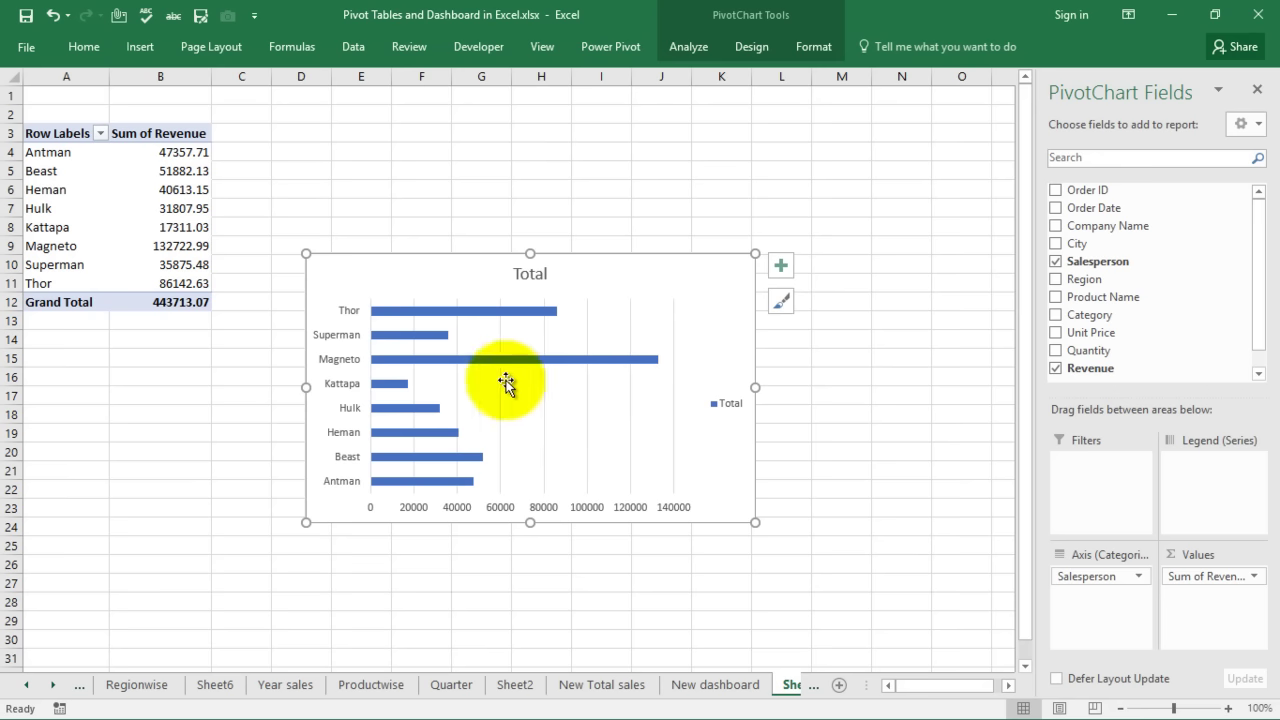
{"action": "left_click", "coordinate": [733, 412]}
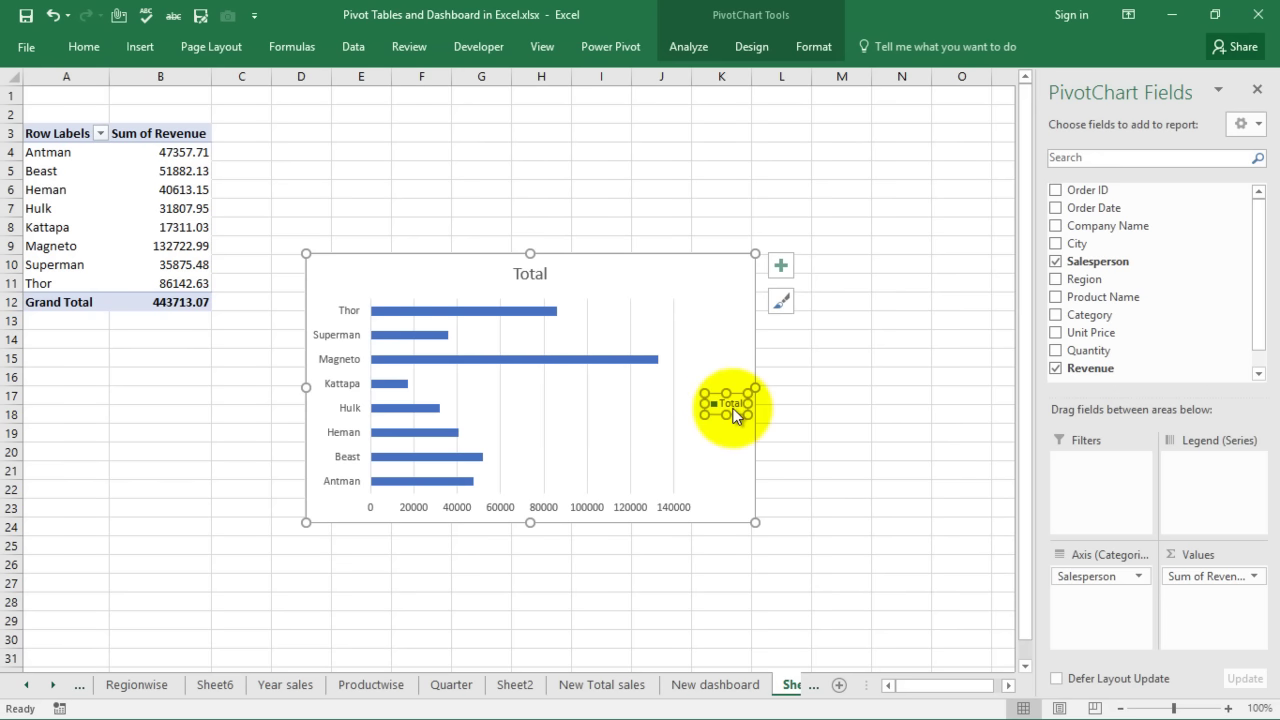
{"action": "key", "text": "Delete"}
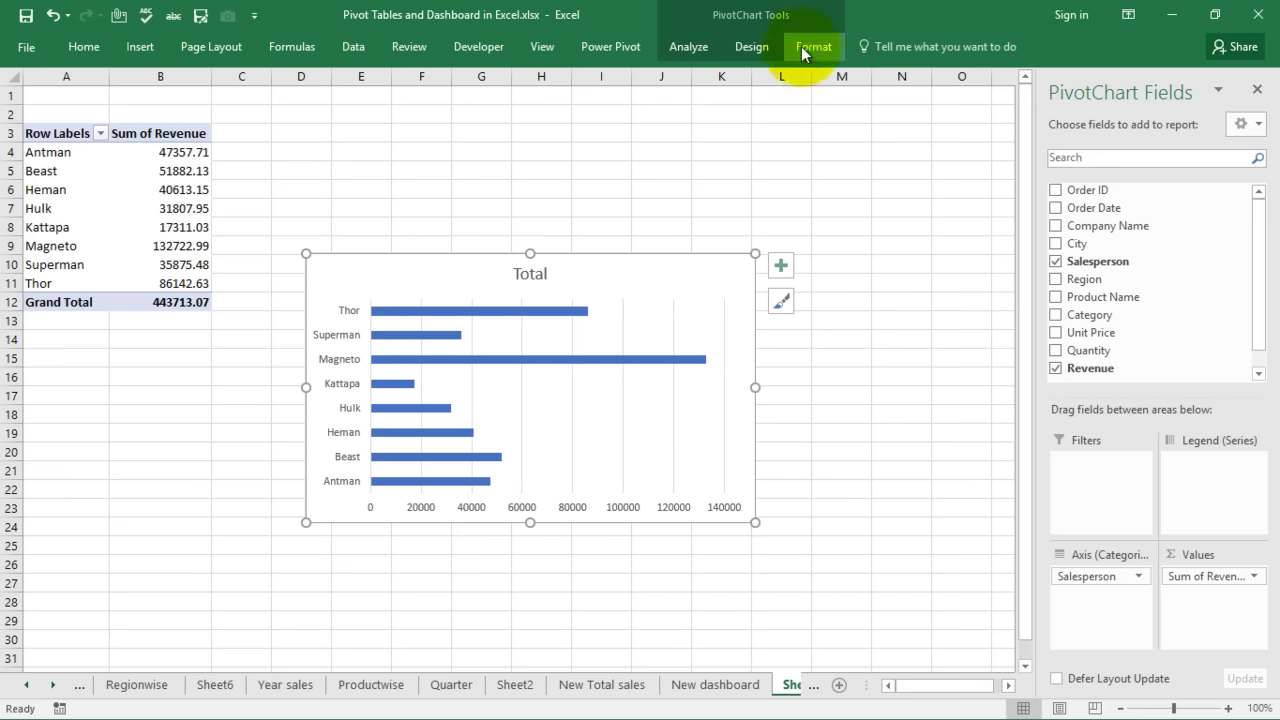
- Apply a Quick Layout that shows a revenue data label on each bar
{"action": "left_click", "coordinate": [770, 52]}
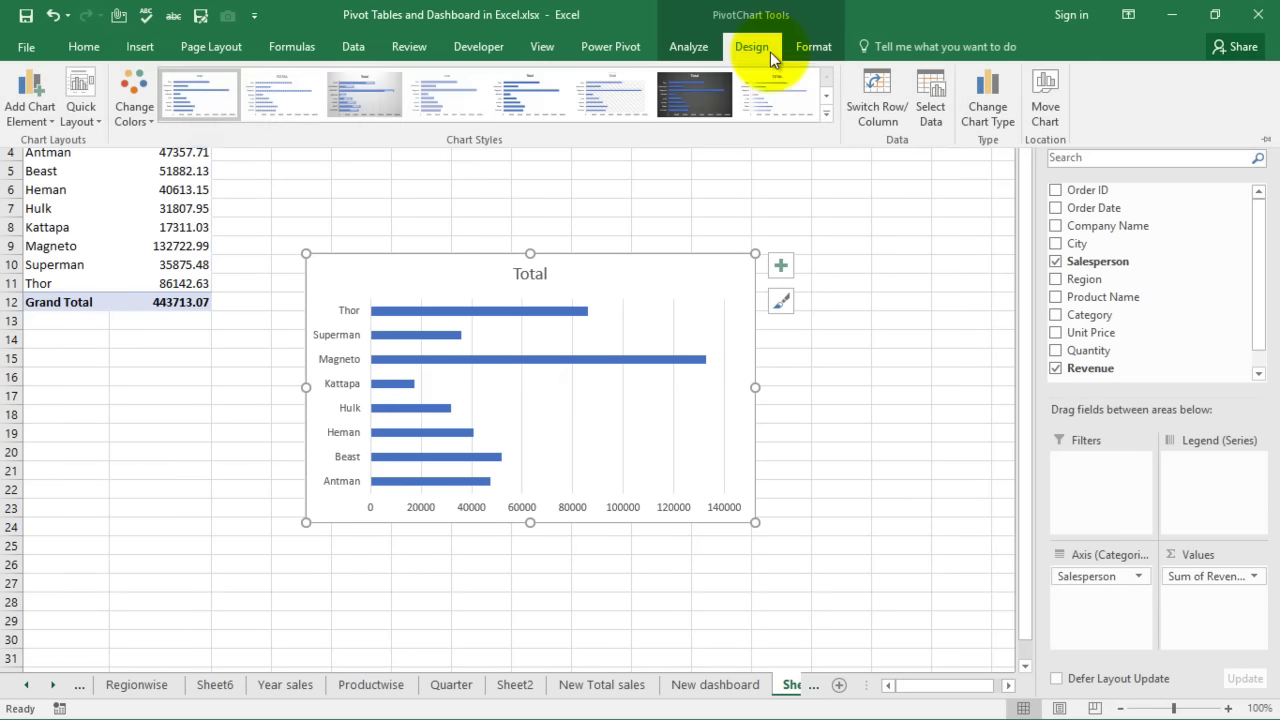
{"action": "left_click", "coordinate": [78, 84]}
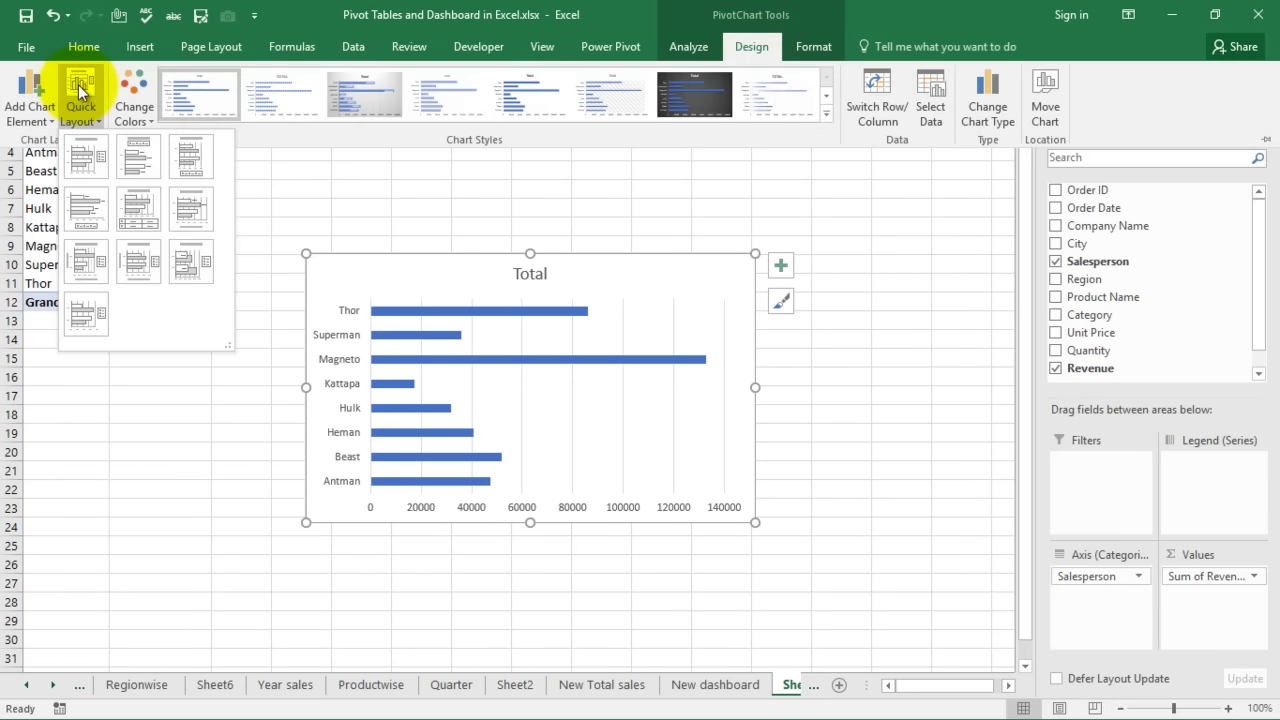
{"action": "left_click", "coordinate": [136, 159]}
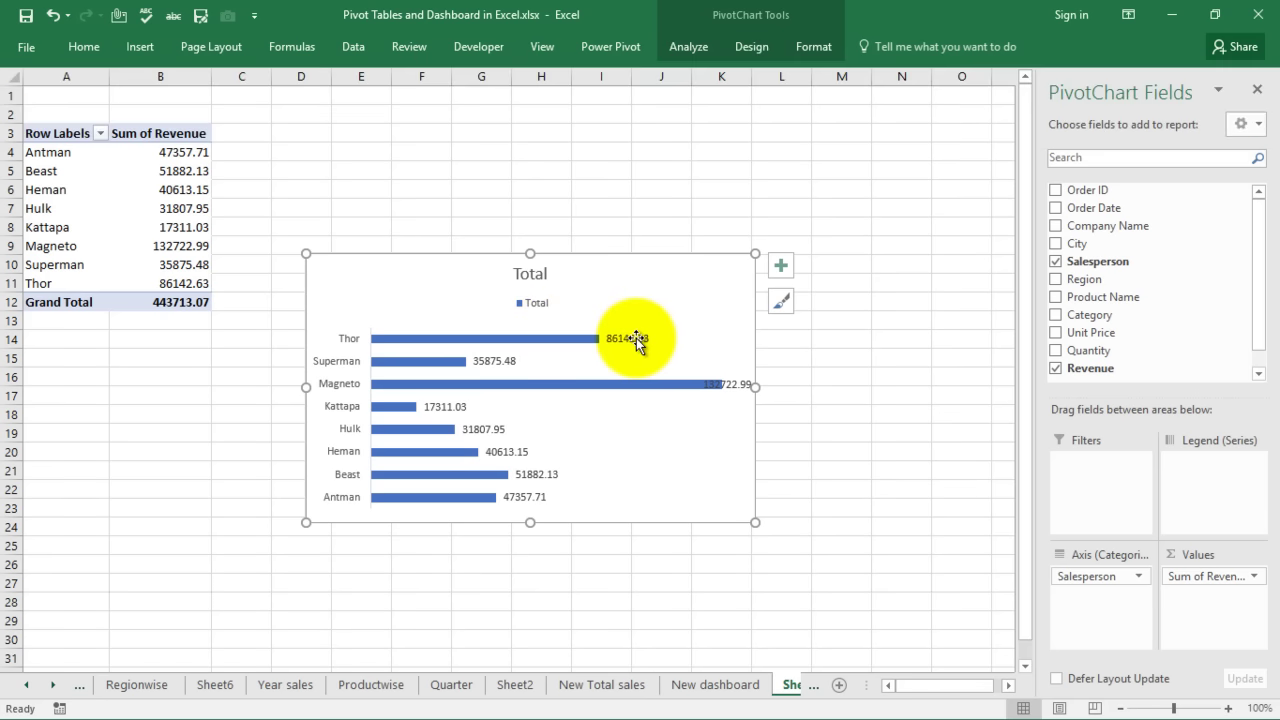
{"action": "left_click", "coordinate": [636, 338]}
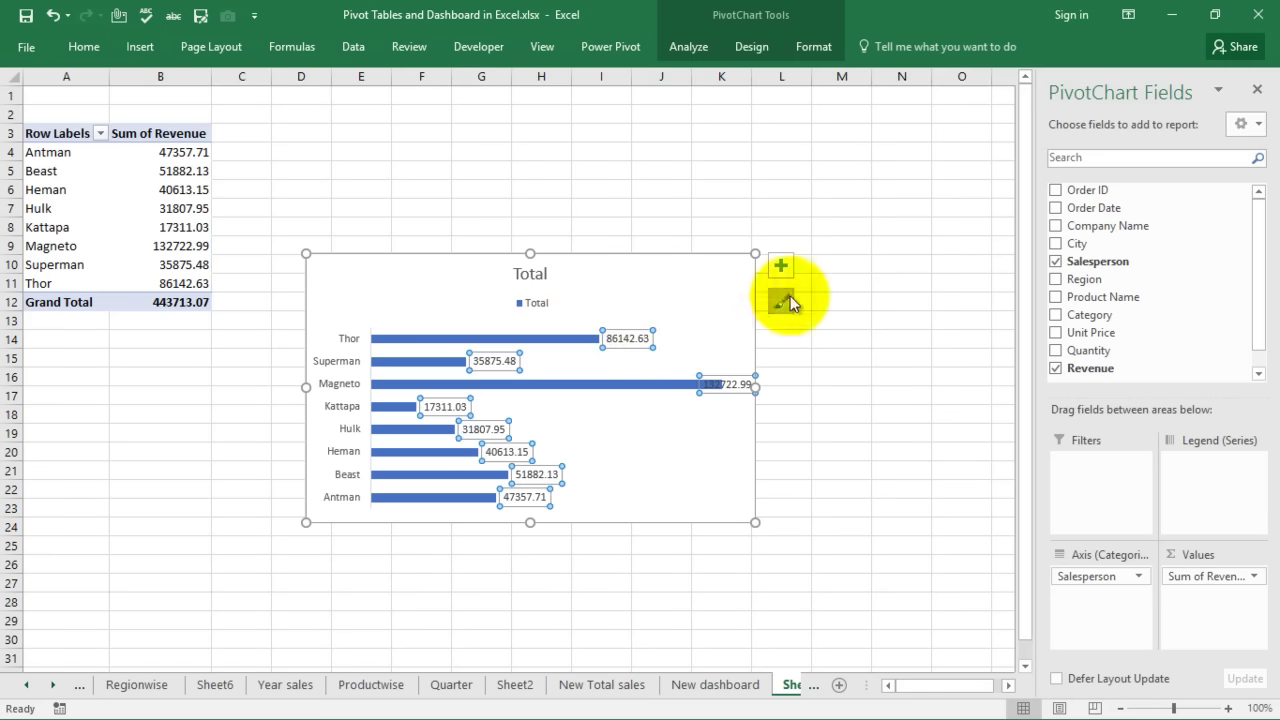
{"action": "left_click", "coordinate": [638, 342]}
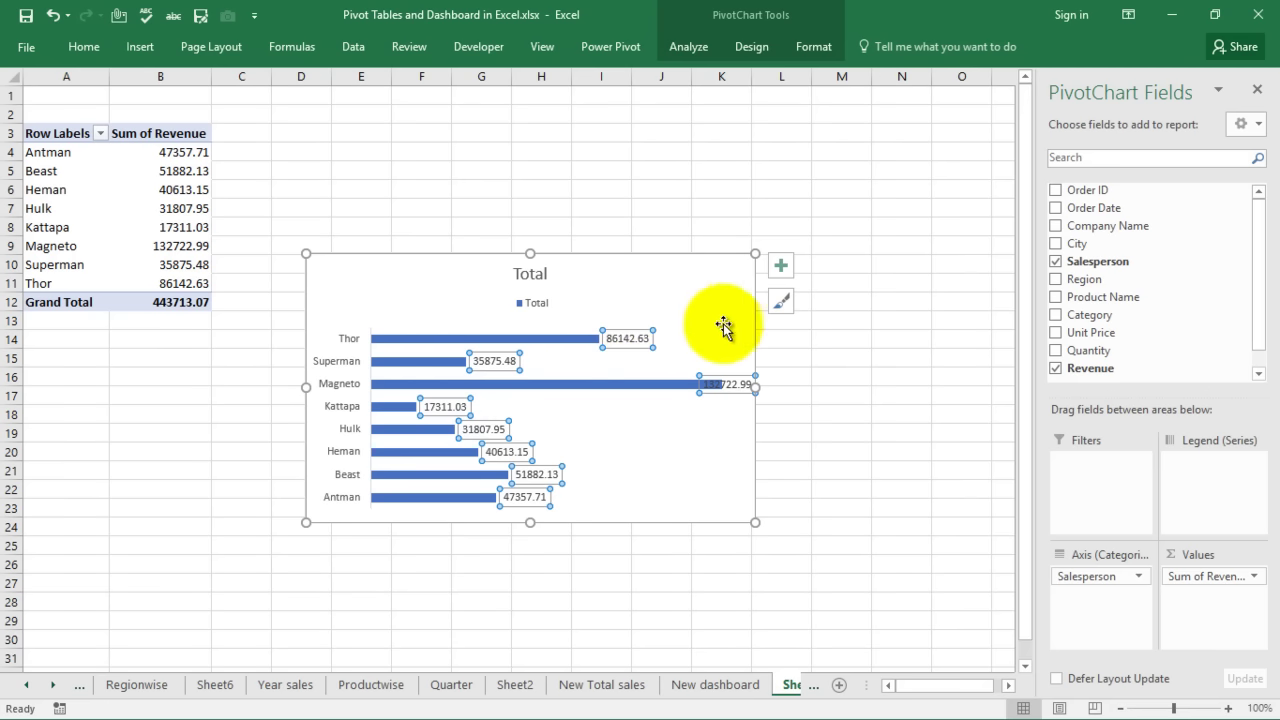
{"action": "left_click", "coordinate": [539, 303]}
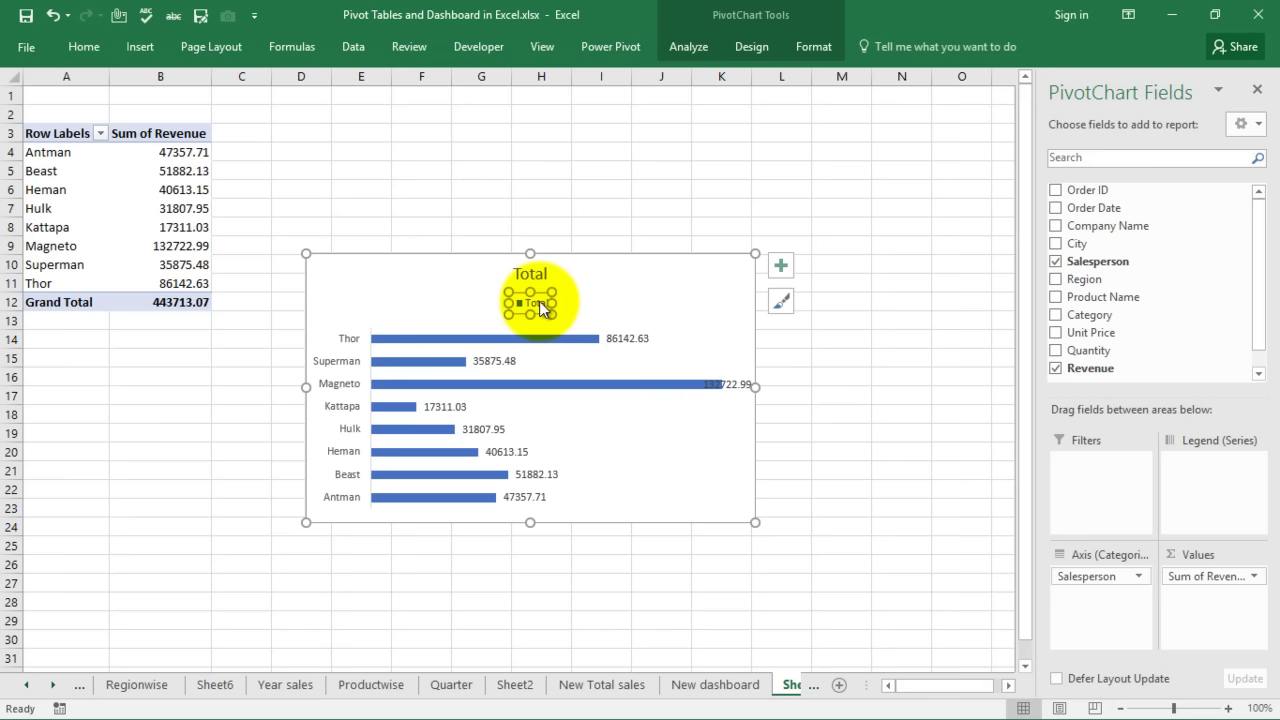
- Delete the legend and change the chart title from Total to 'Salesrep Wise Data'
{"action": "key", "text": "Delete"}
{"action": "left_click", "coordinate": [535, 275]}
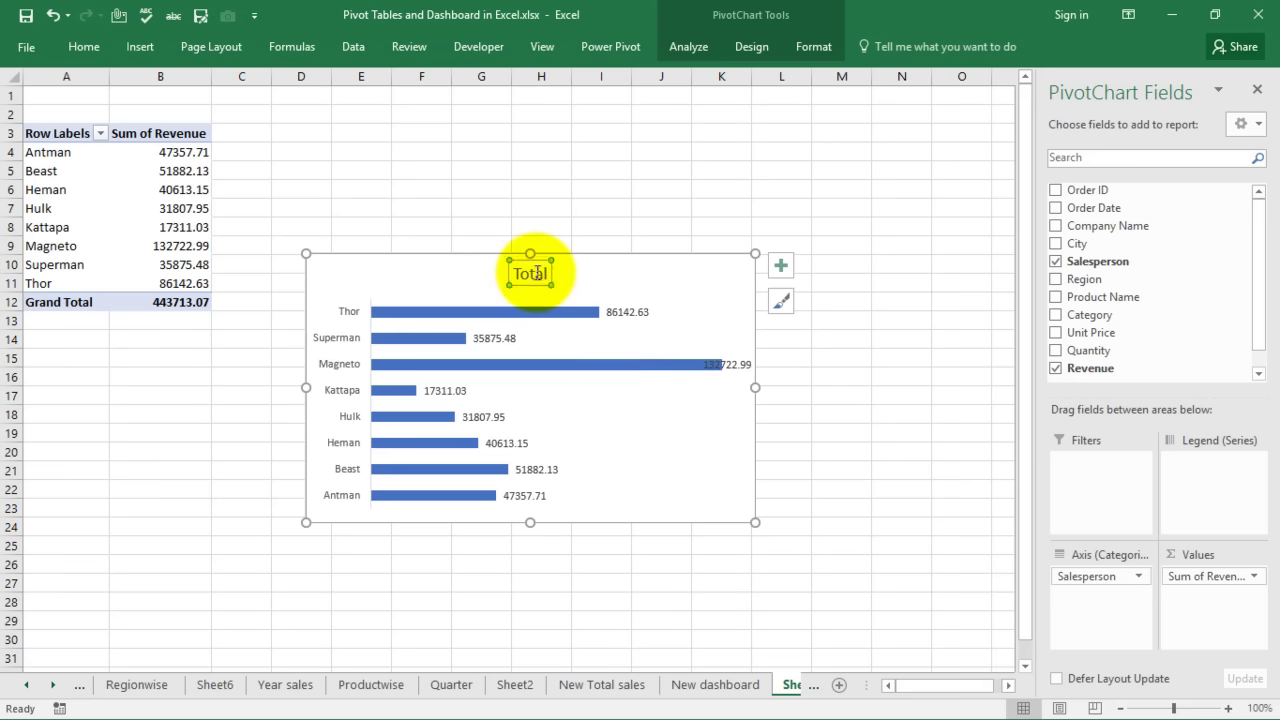
{"action": "double_click", "coordinate": [535, 274]}
{"action": "key", "text": "Delete"}
{"action": "type", "text": "Sales"}
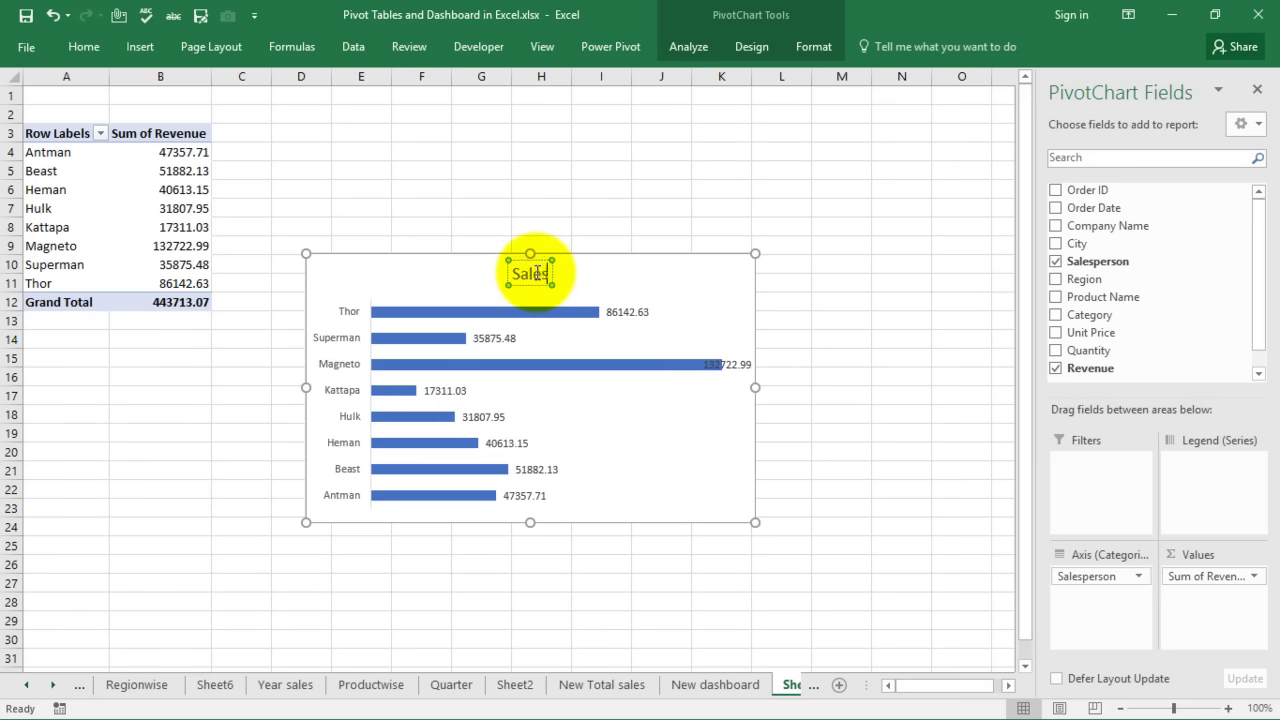
{"action": "type", "text": "rep Wise"}
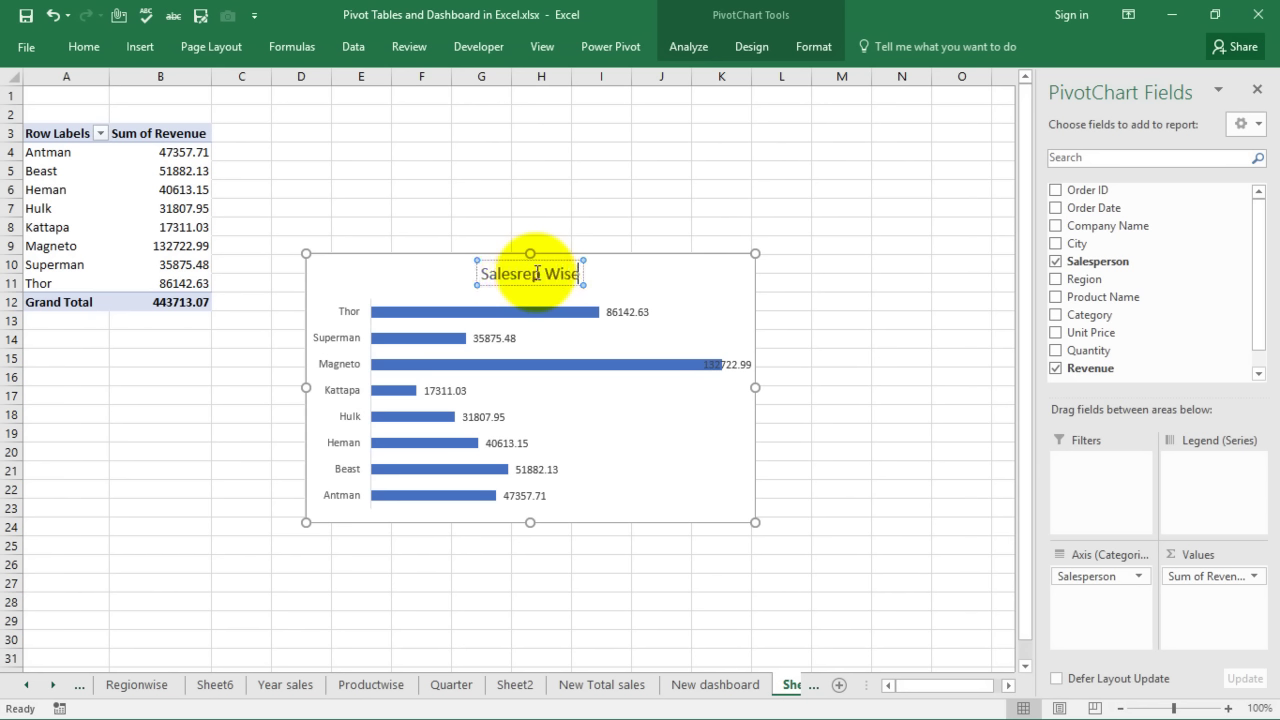
{"action": "type", "text": " datea"}
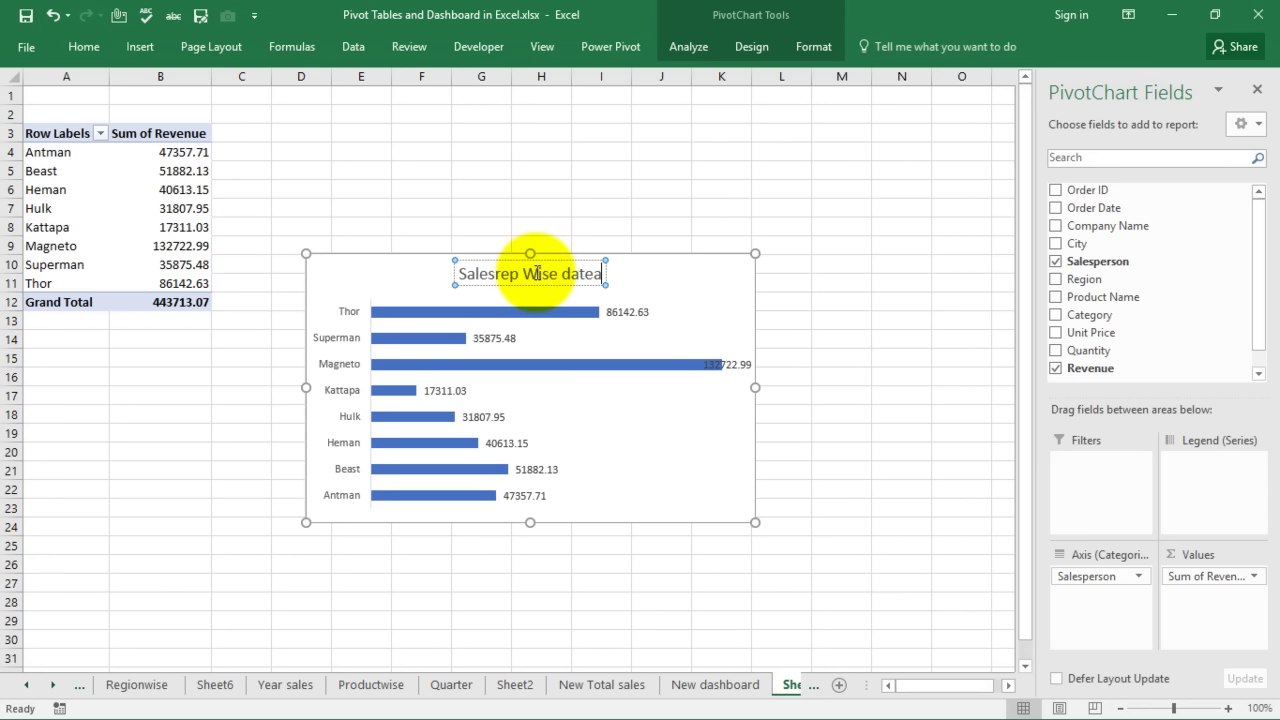
{"action": "key", "text": "BackSpace"}
{"action": "key", "text": "BackSpace"}
{"action": "type", "text": "a"}
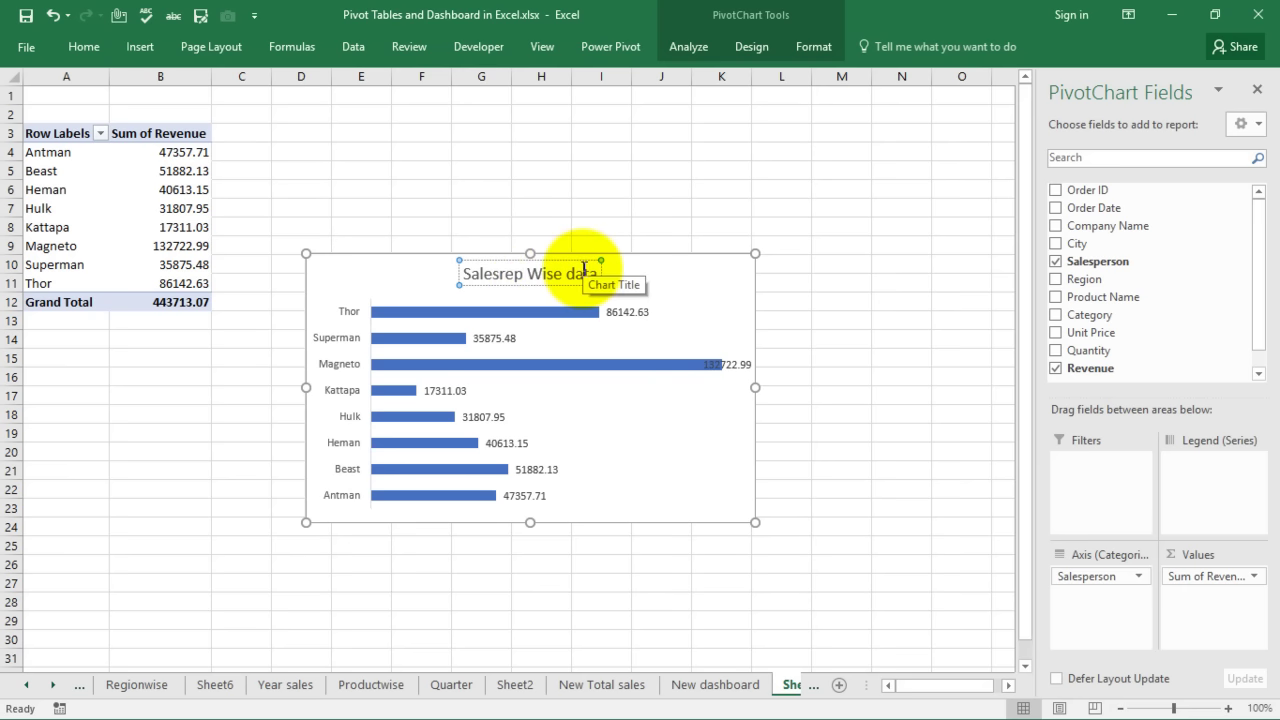
{"action": "key", "text": "BackSpace"}
{"action": "type", "text": "D"}
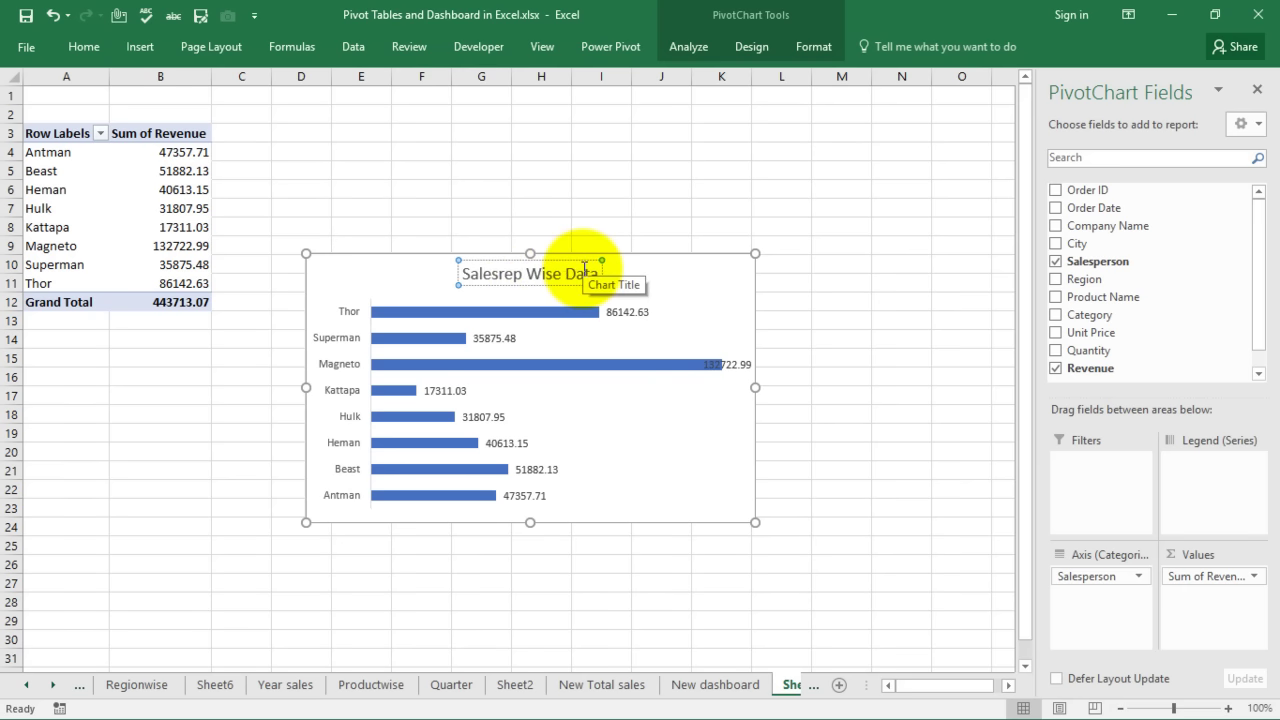
{"action": "left_click", "coordinate": [816, 189]}
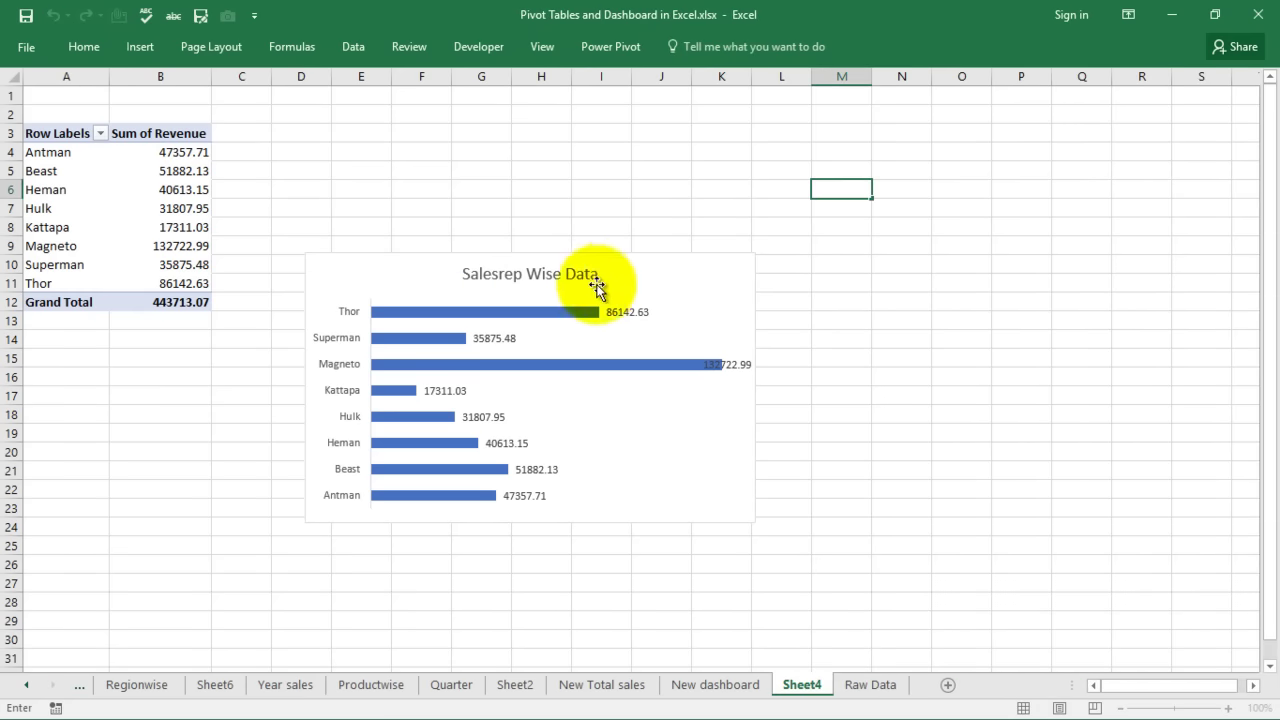
{"action": "left_click", "coordinate": [645, 283]}
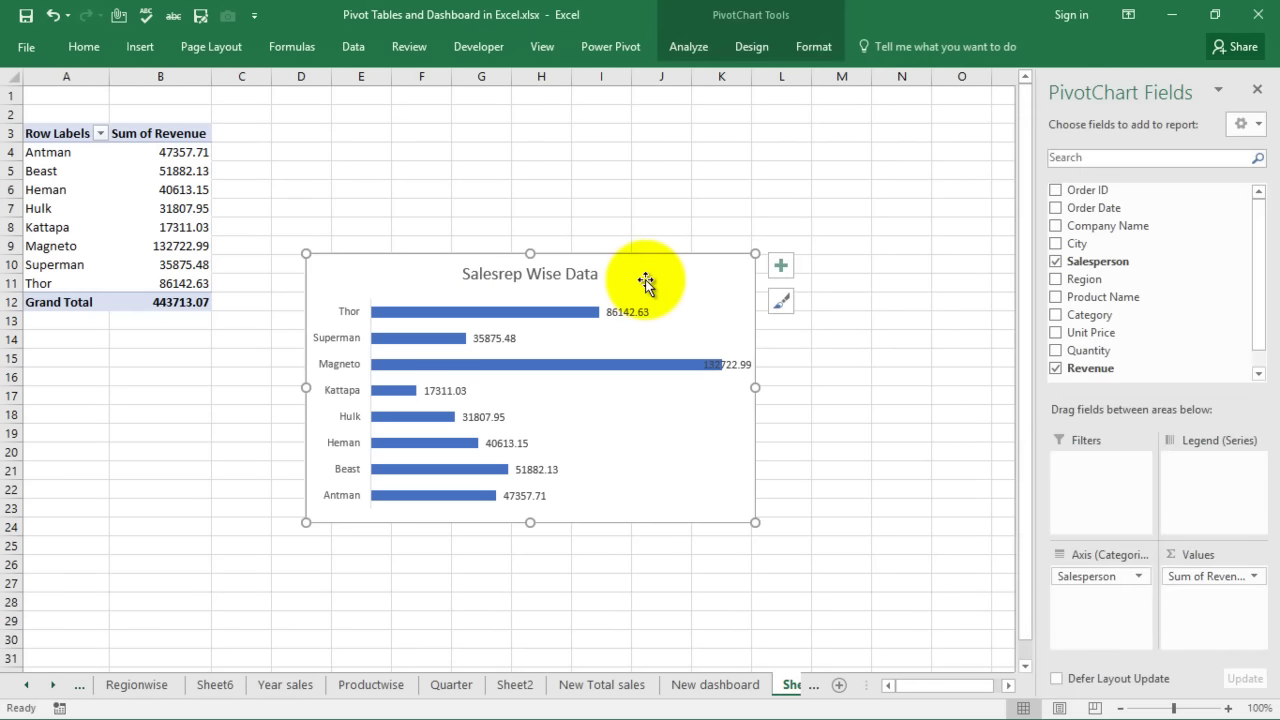
- Paste a copy of the bar chart at B17 on New dashboard, then select both charts
{"action": "right_click", "coordinate": [645, 281]}
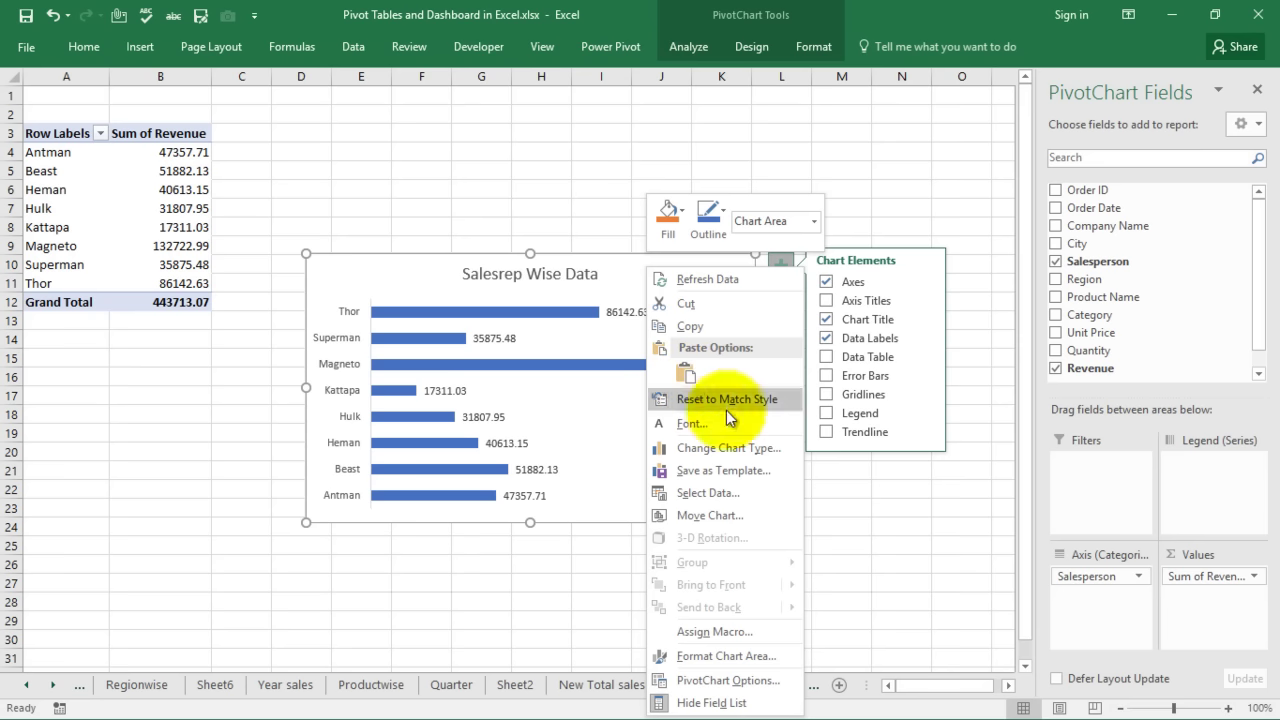
{"action": "left_click", "coordinate": [690, 327]}
{"action": "left_click", "coordinate": [714, 685]}
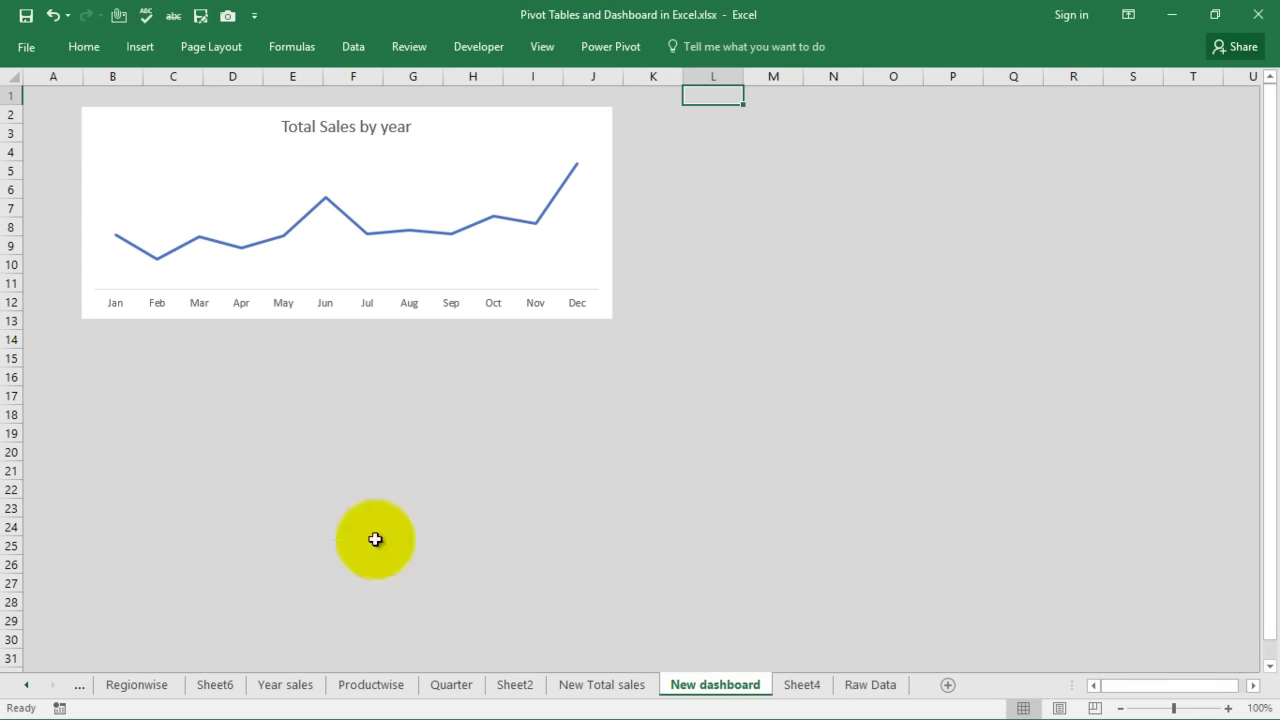
{"action": "left_click", "coordinate": [130, 392]}
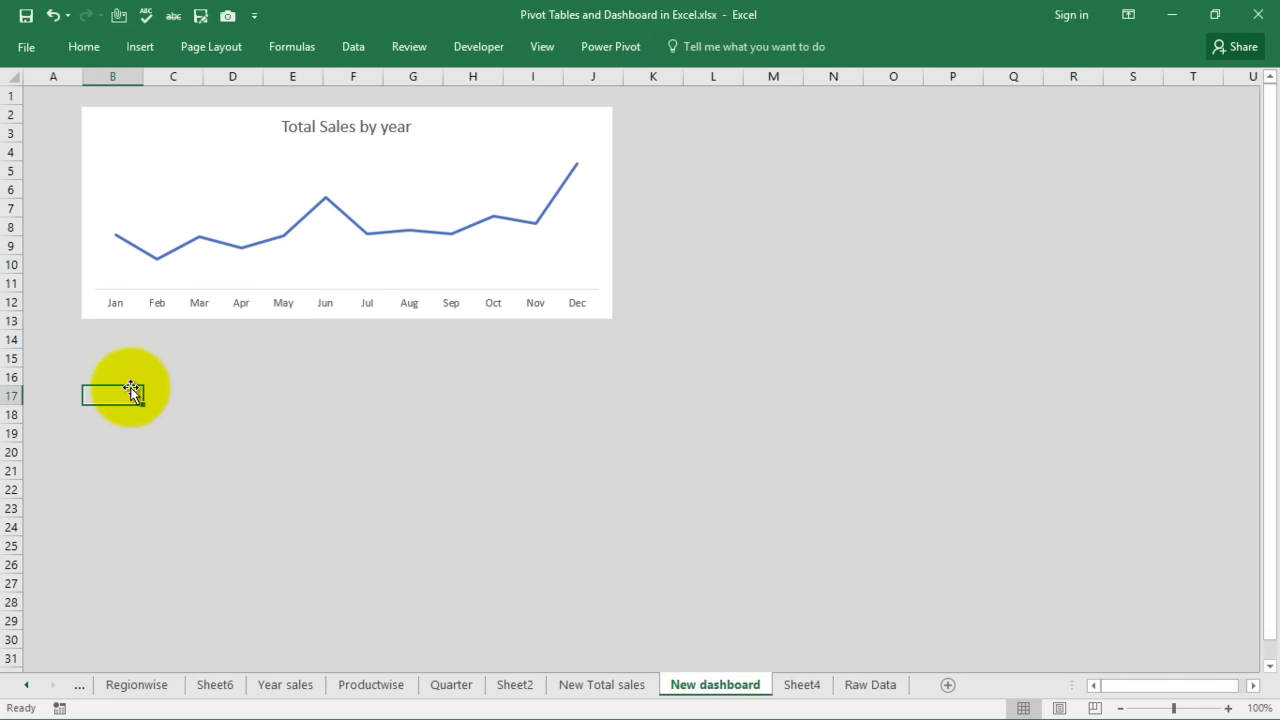
{"action": "key", "text": "ctrl+v"}
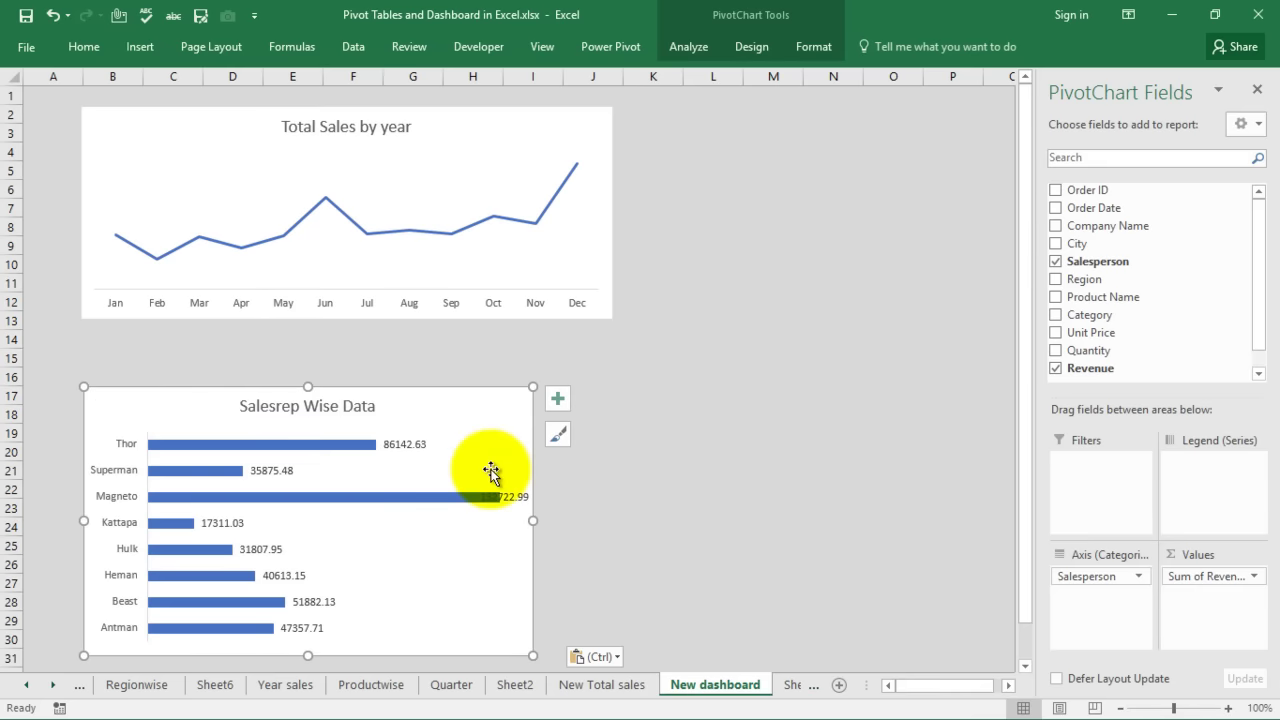
{"action": "left_click", "coordinate": [145, 150], "text": "ctrl"}
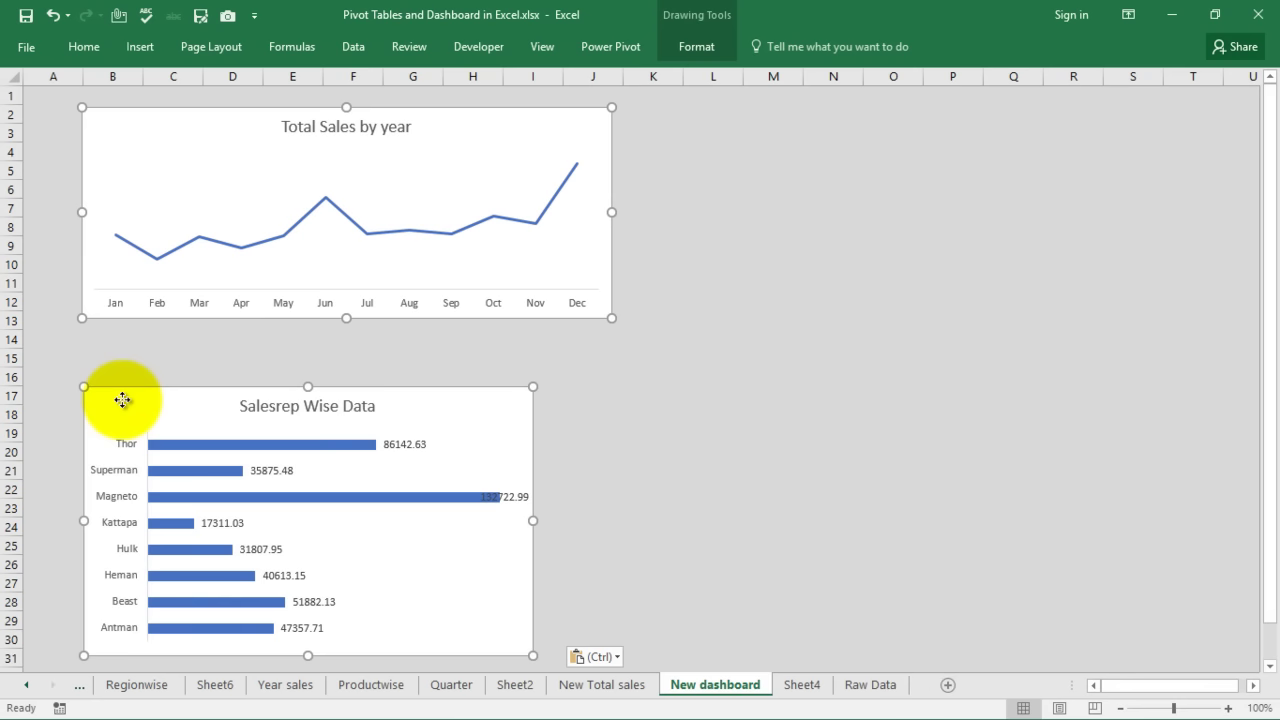
- Align the left edges of the two selected charts with Align Left, then deselect them
{"action": "left_click", "coordinate": [688, 45]}
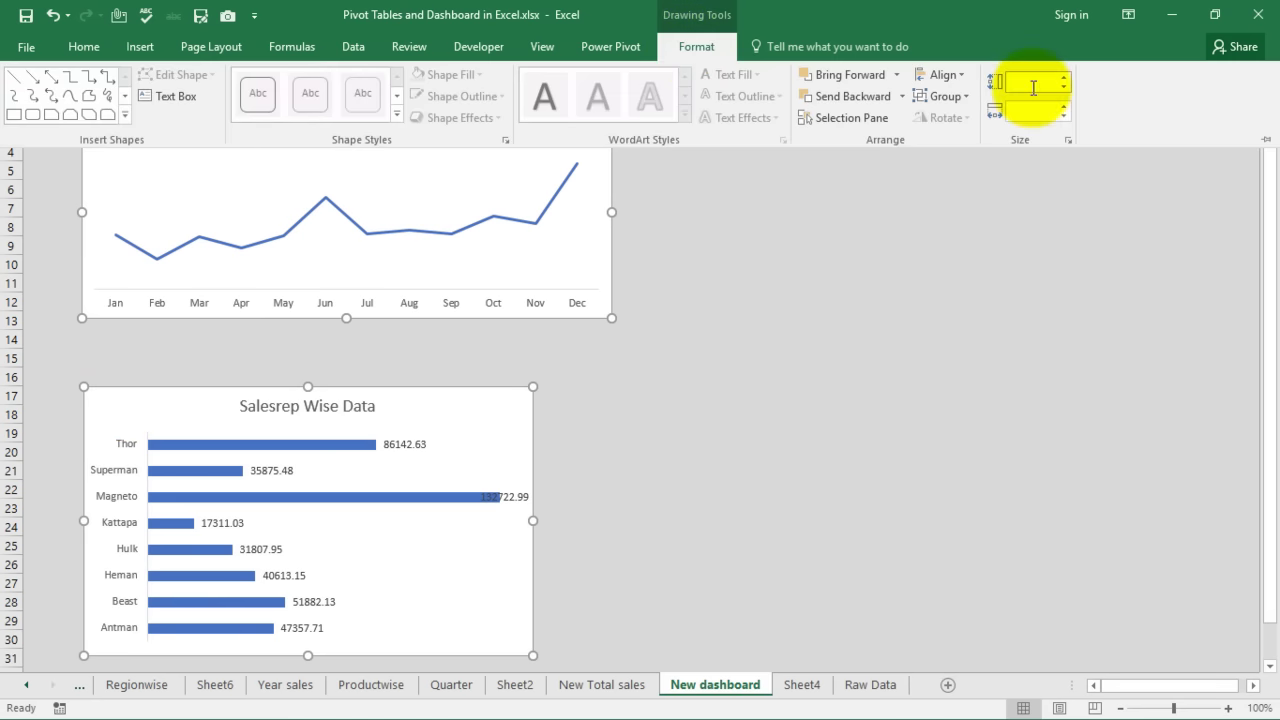
{"action": "left_click", "coordinate": [945, 74]}
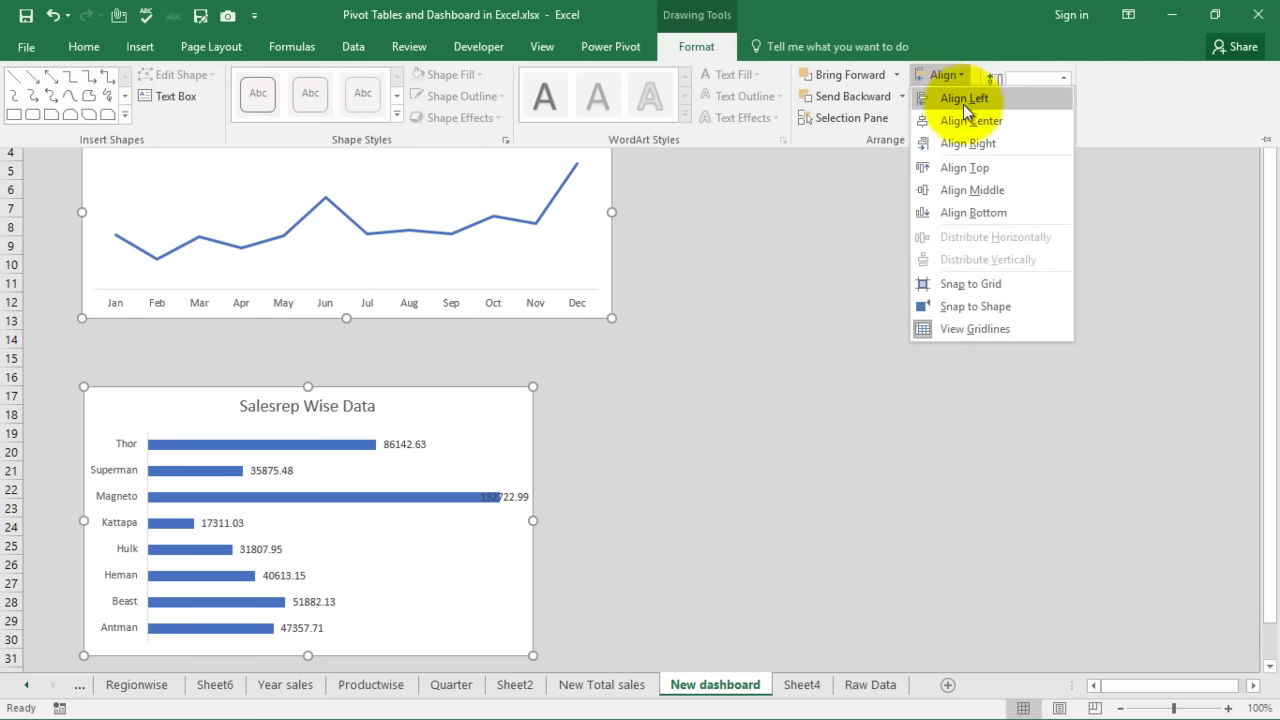
{"action": "left_click", "coordinate": [963, 100]}
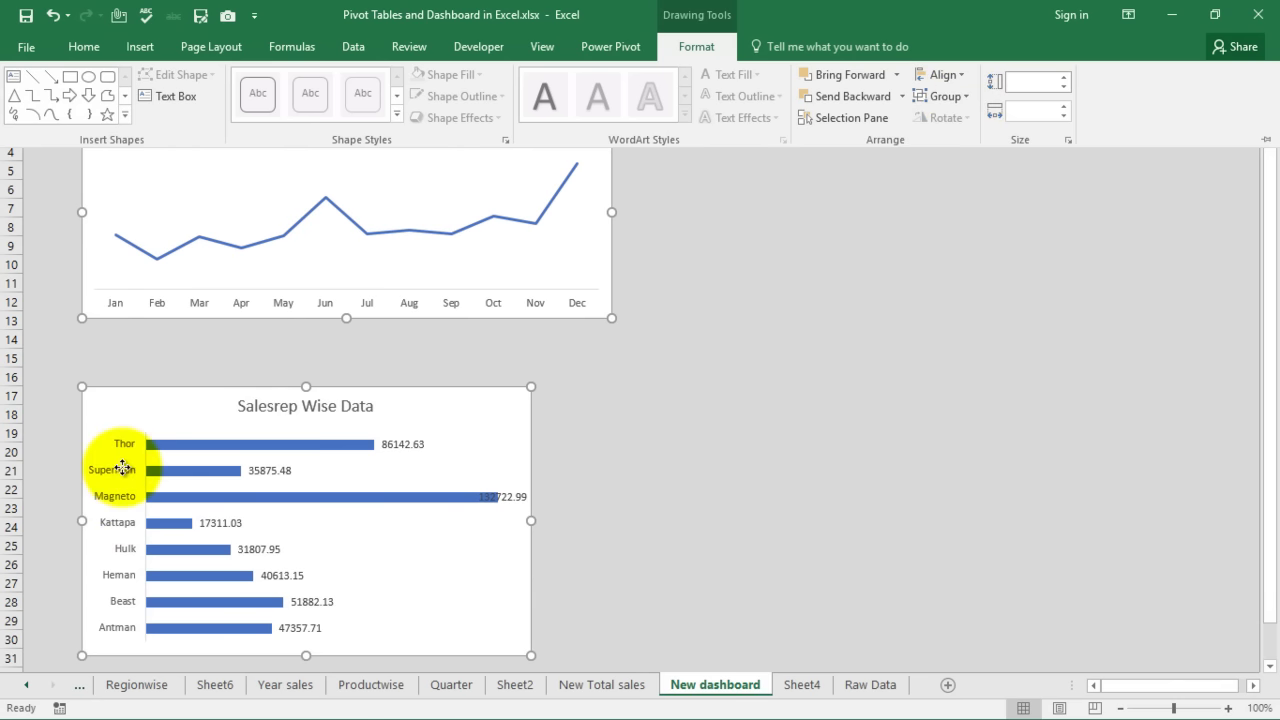
{"action": "key", "text": "Escape"}
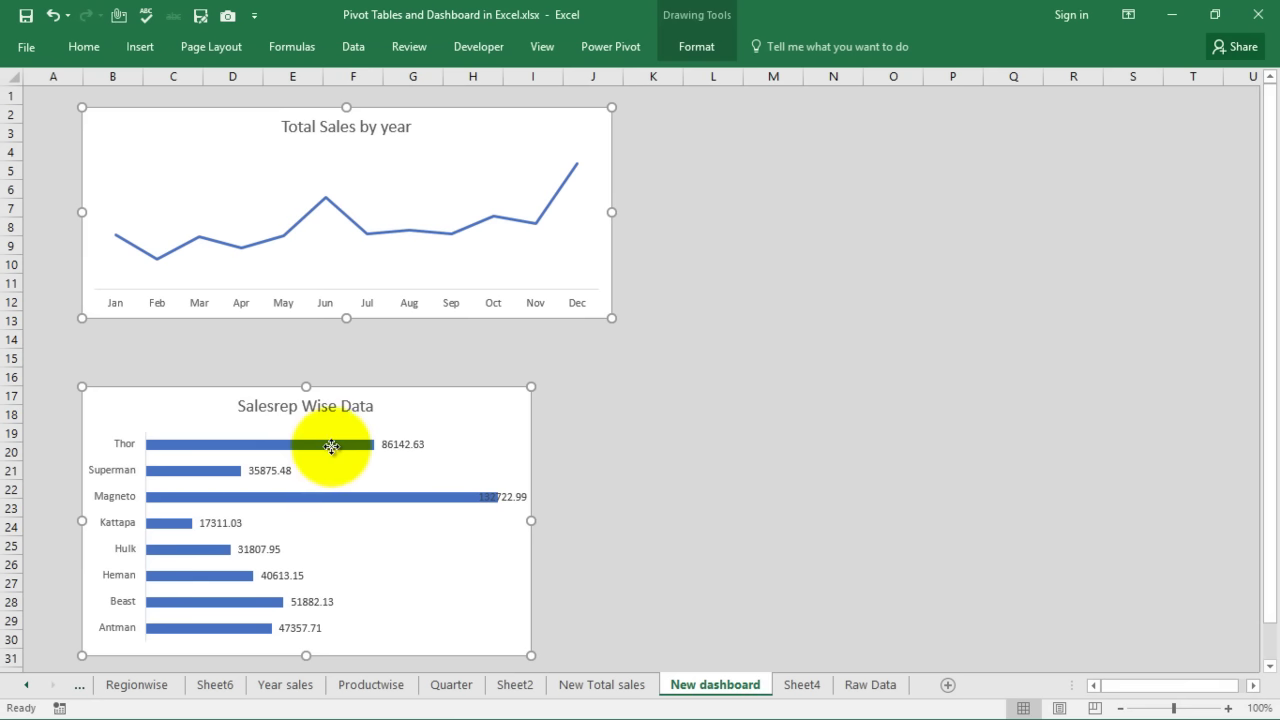
{"action": "left_click", "coordinate": [652, 451]}
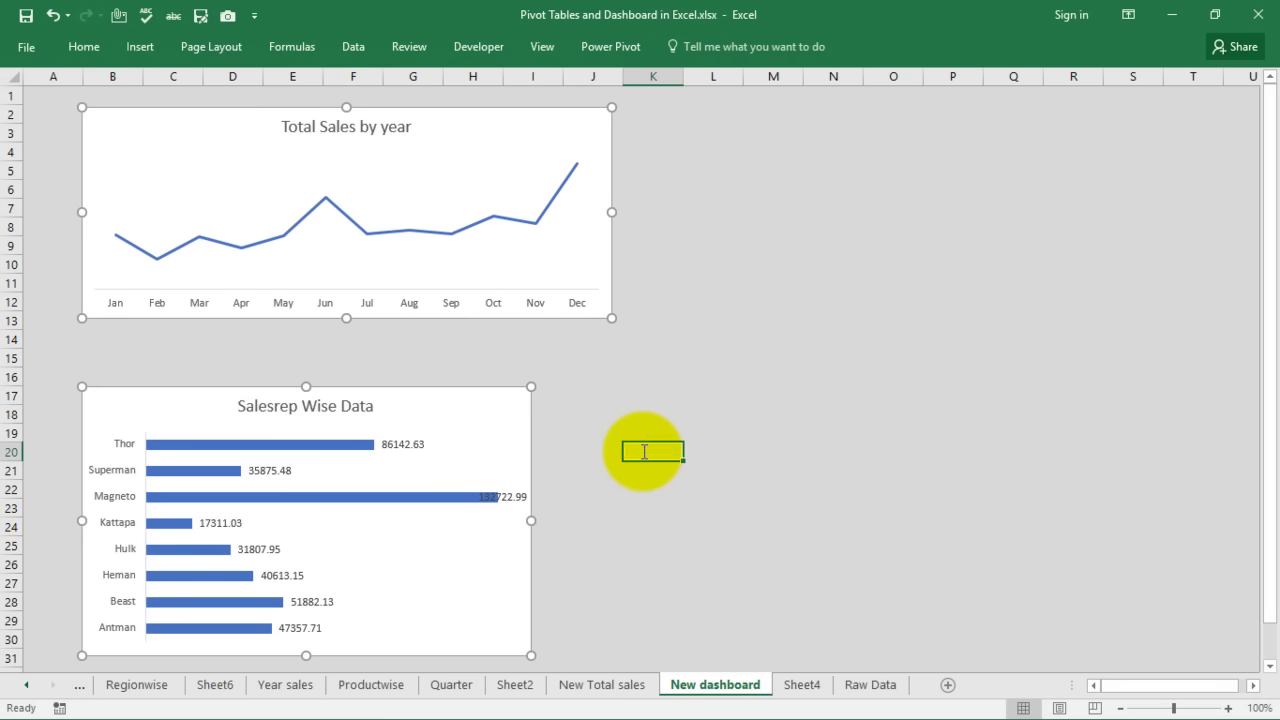
- Fill the Salesrep Wise Data bars with light green chosen from More Fill Colors
{"action": "left_click", "coordinate": [340, 454]}
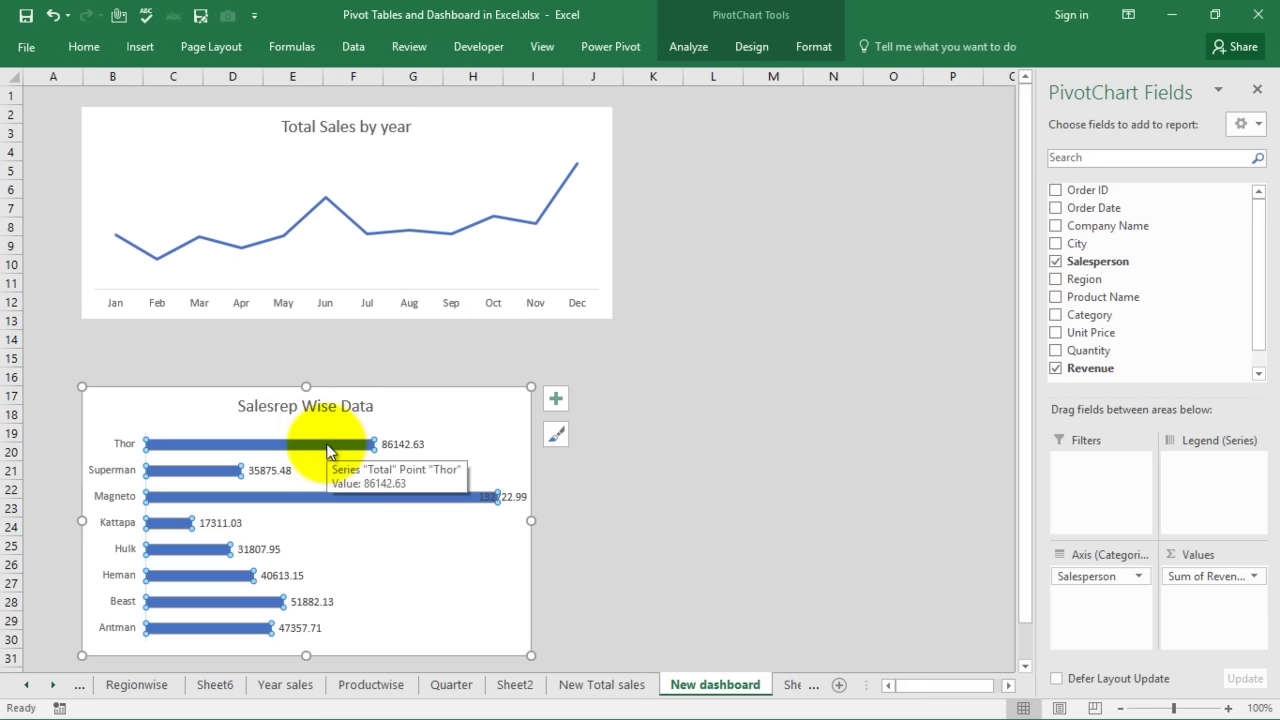
{"action": "left_click", "coordinate": [755, 54]}
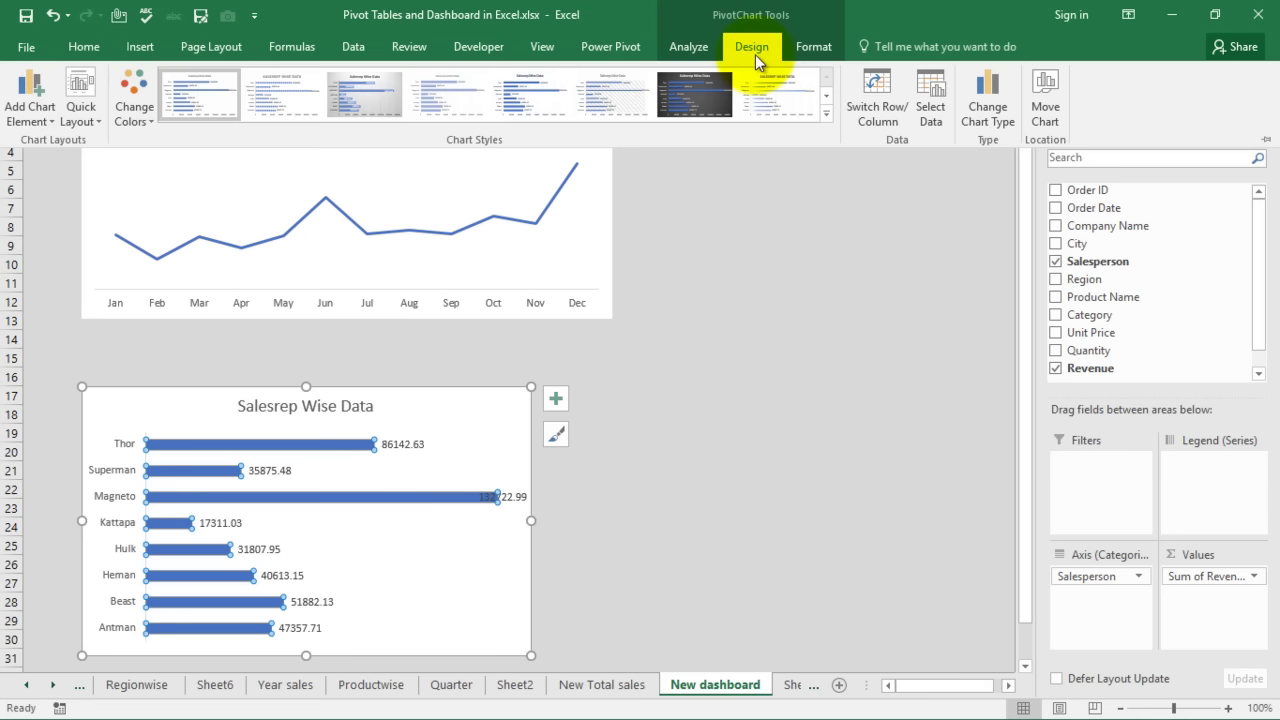
{"action": "left_click", "coordinate": [797, 54]}
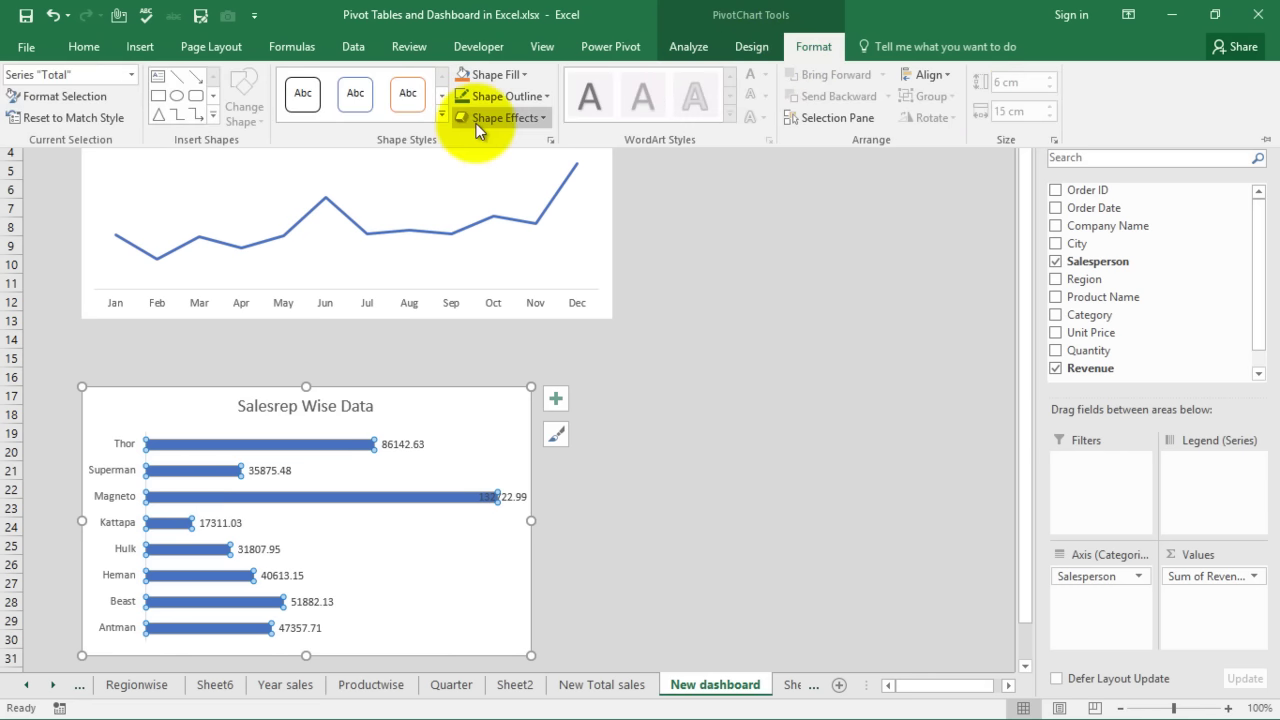
{"action": "left_click", "coordinate": [525, 74]}
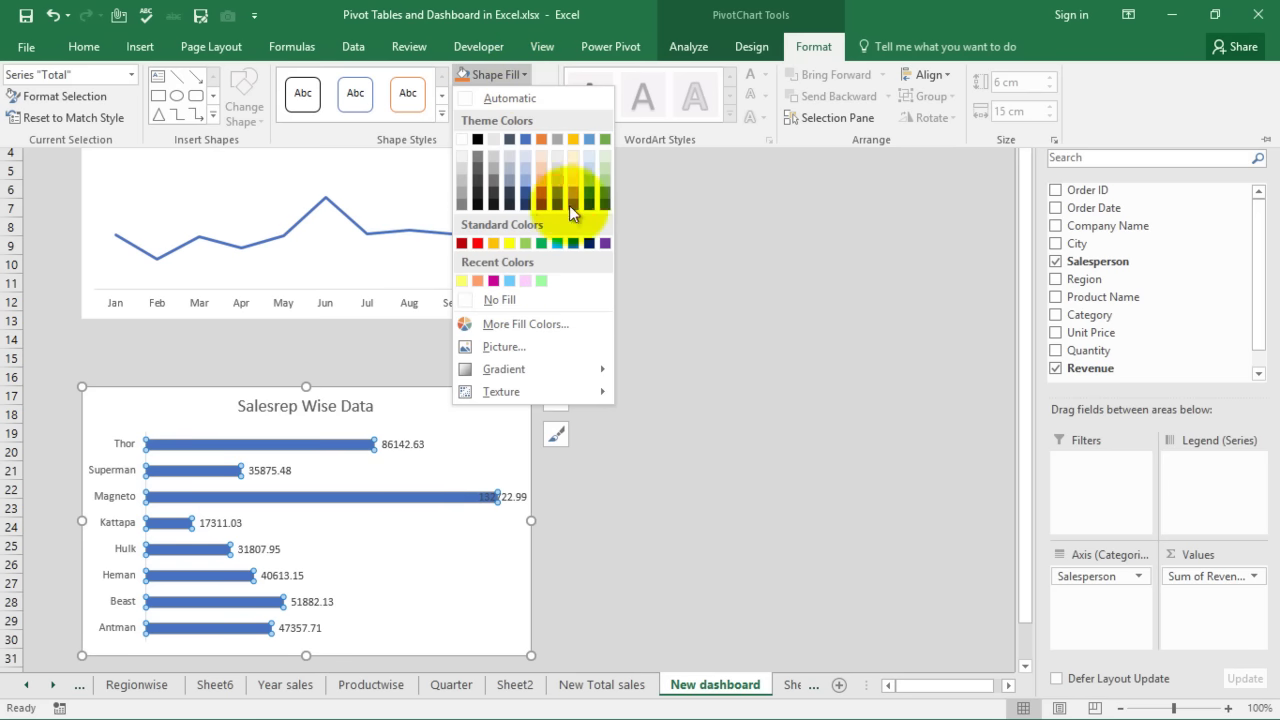
{"action": "left_click", "coordinate": [538, 325]}
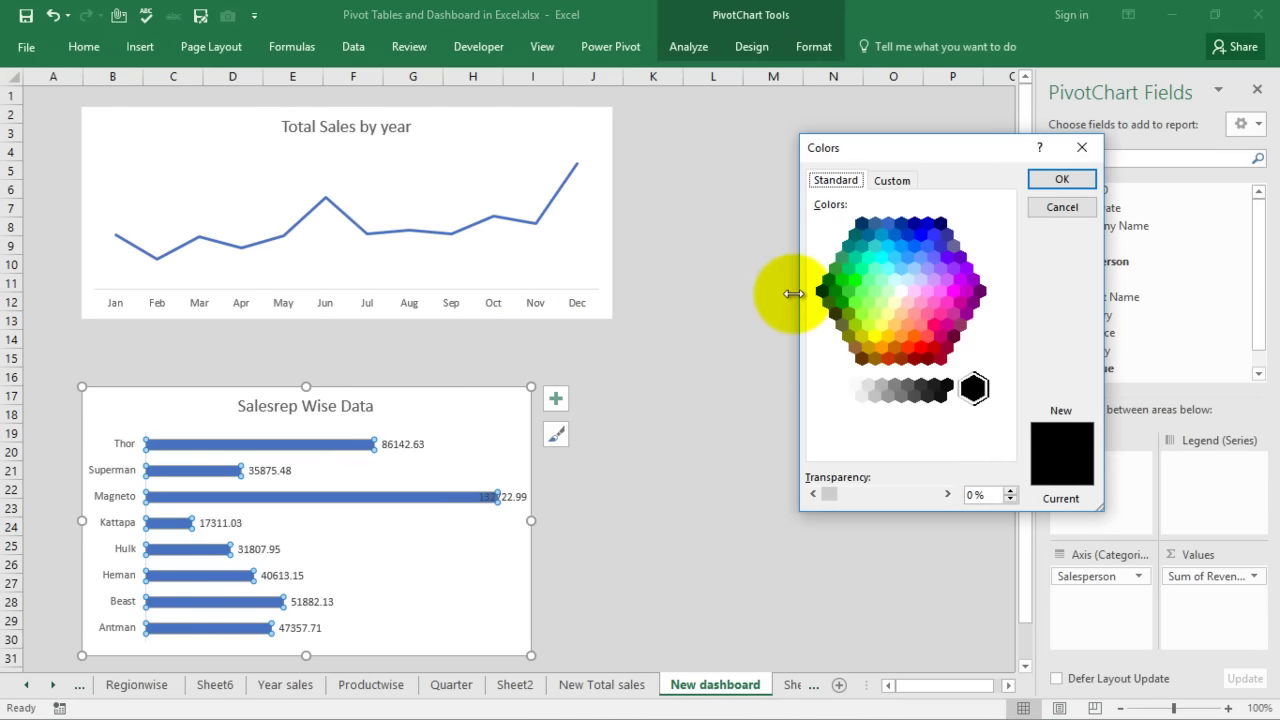
{"action": "left_click", "coordinate": [862, 292]}
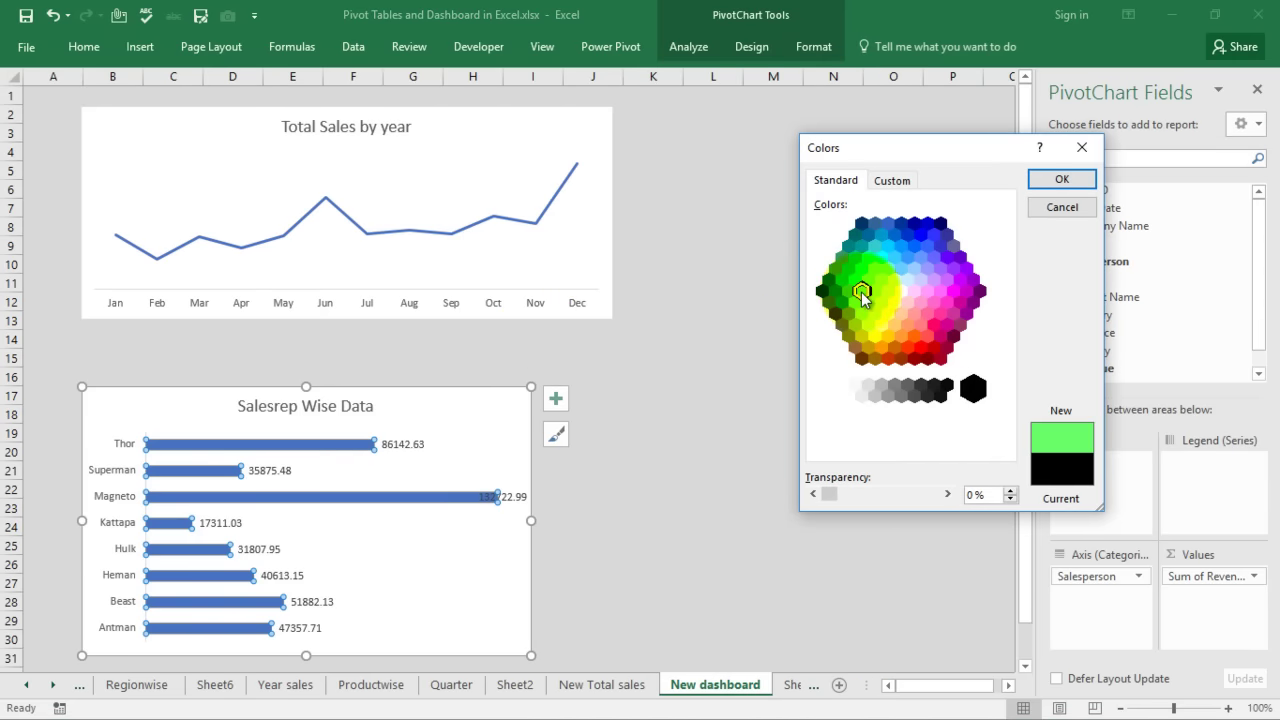
{"action": "left_click", "coordinate": [1057, 182]}
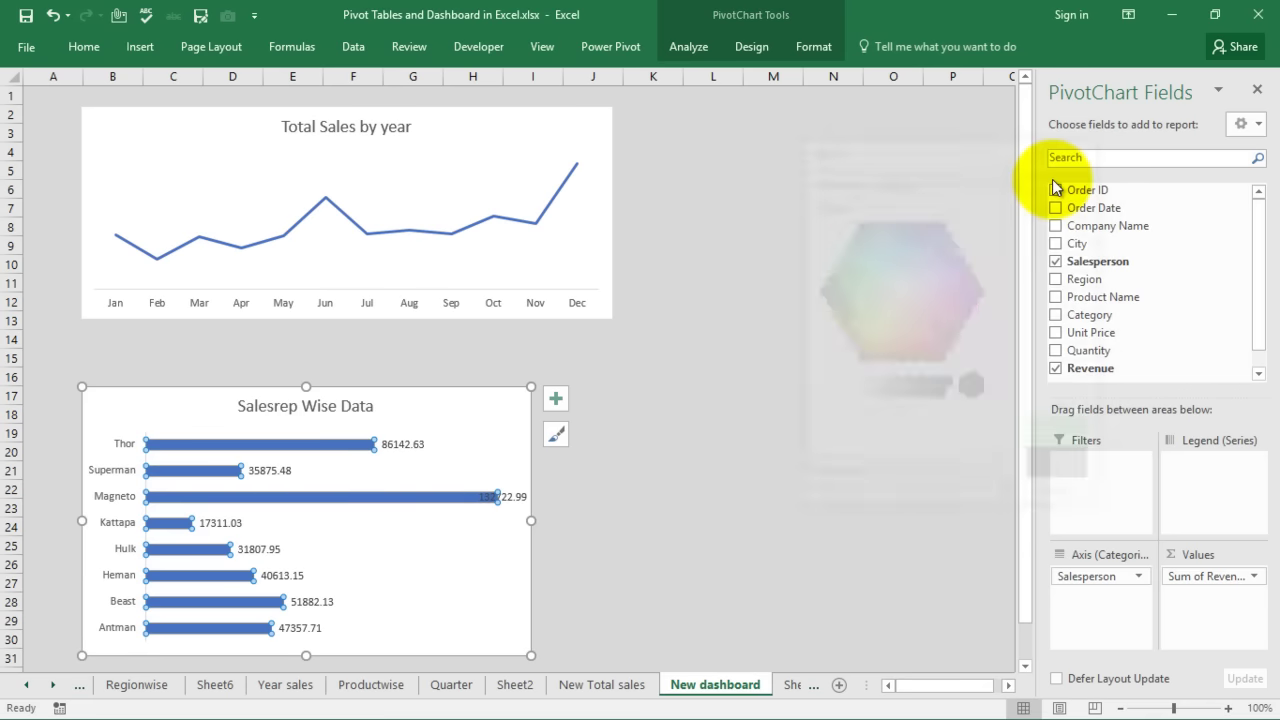
{"action": "left_click", "coordinate": [823, 354]}
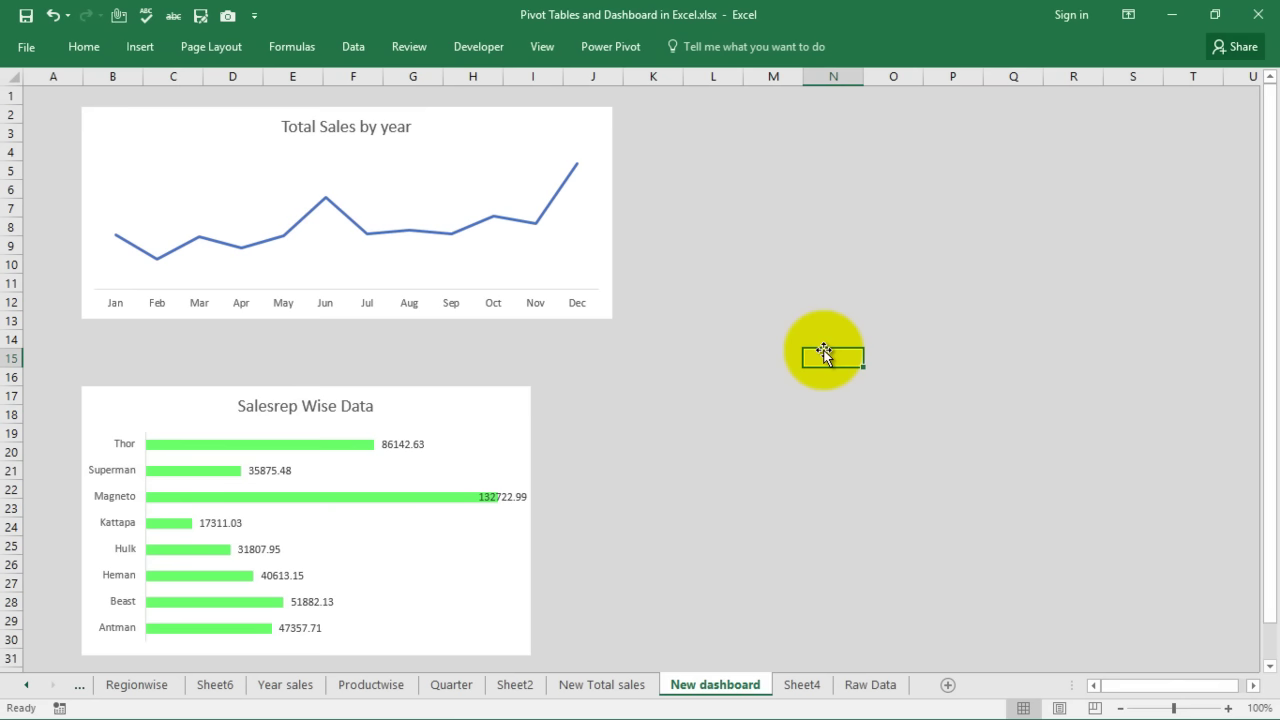
- Add data labels positioned Above each point of the Total Sales by year line
{"action": "left_click", "coordinate": [495, 217]}
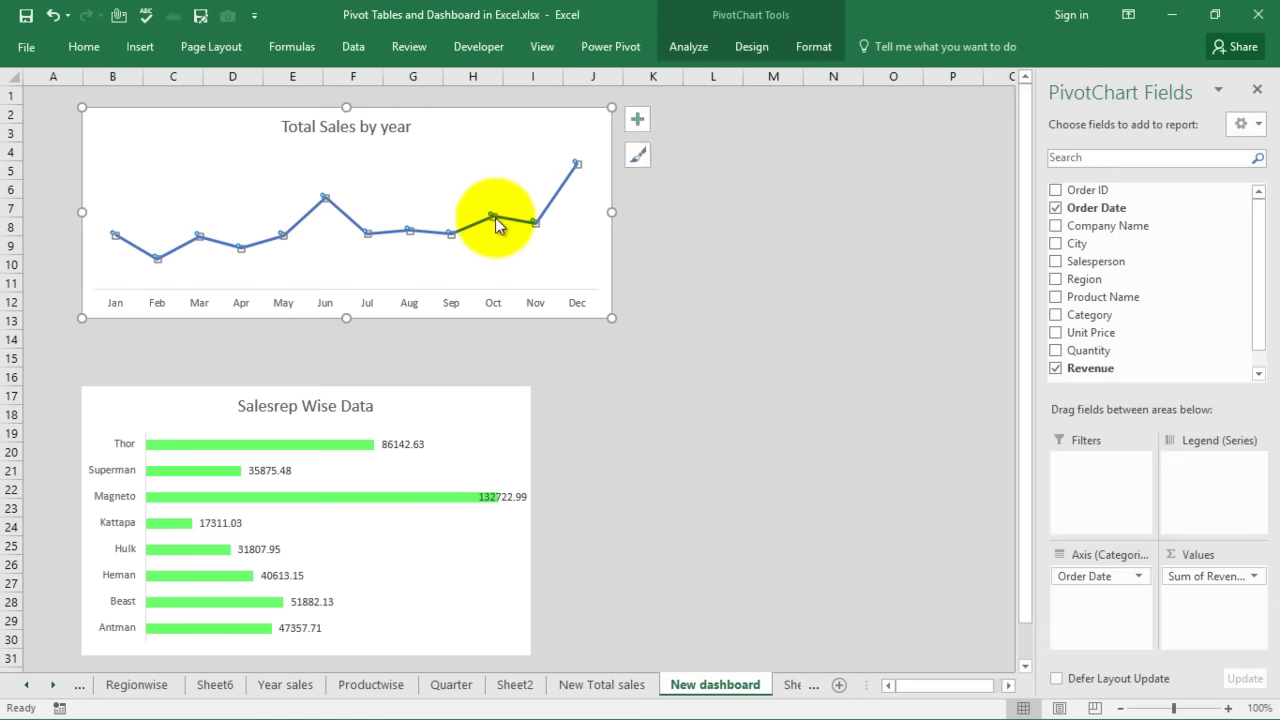
{"action": "left_click", "coordinate": [642, 126]}
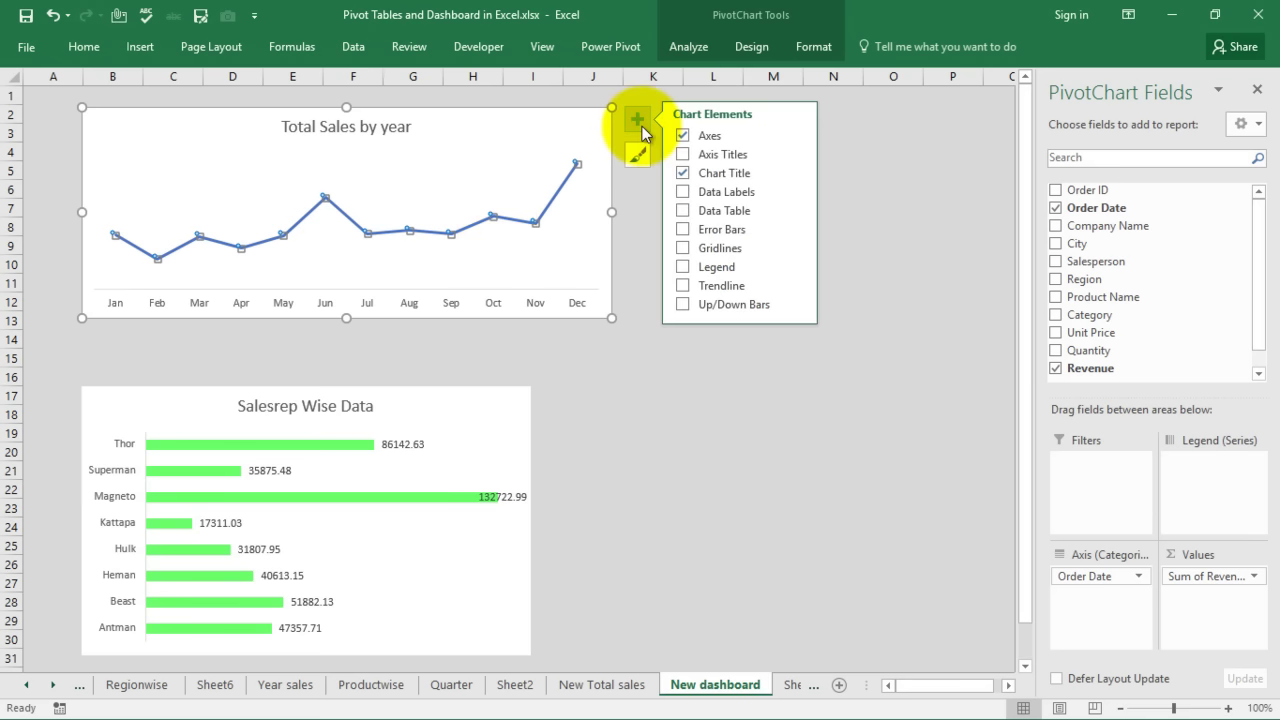
{"action": "left_click", "coordinate": [684, 191]}
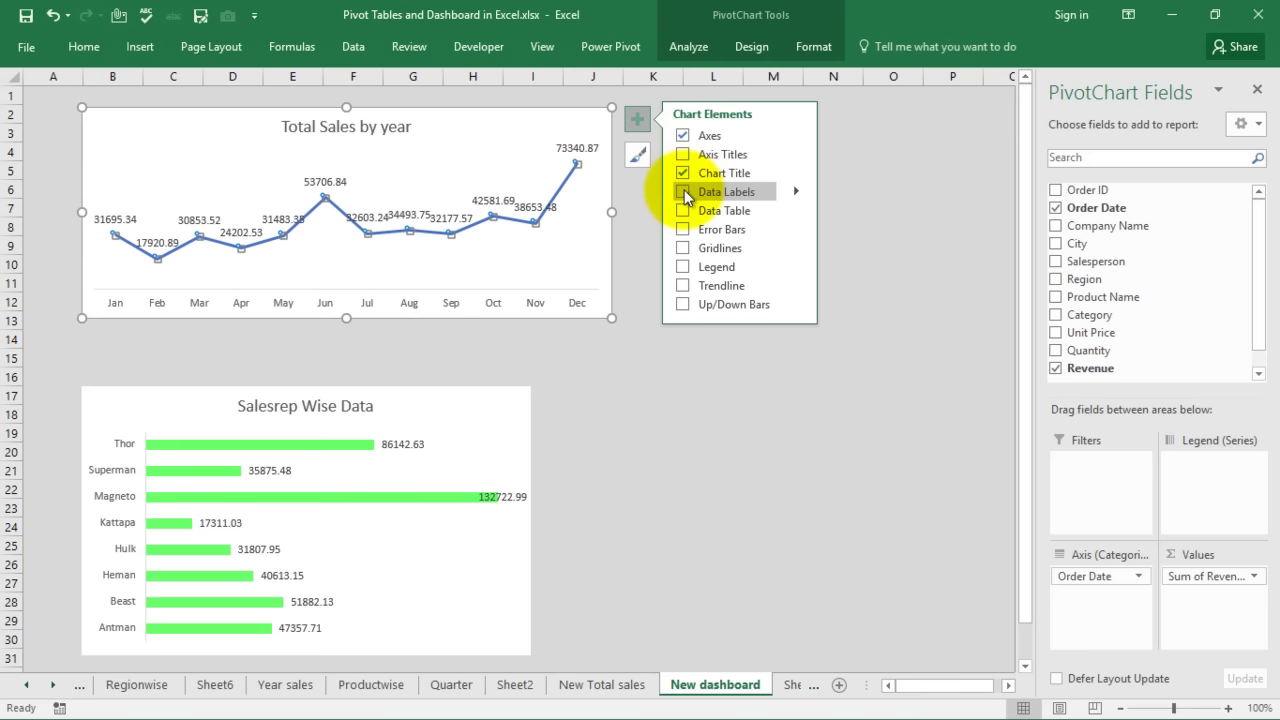
{"action": "left_click", "coordinate": [739, 192]}
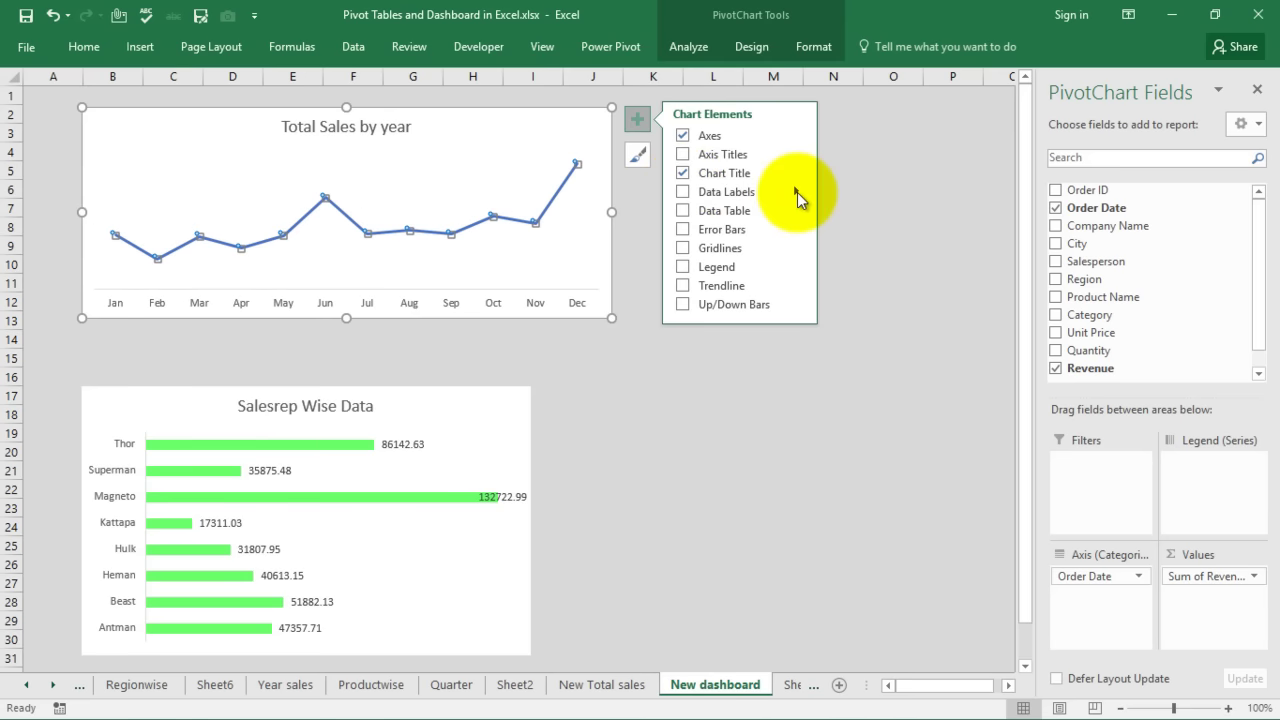
{"action": "left_click", "coordinate": [797, 192]}
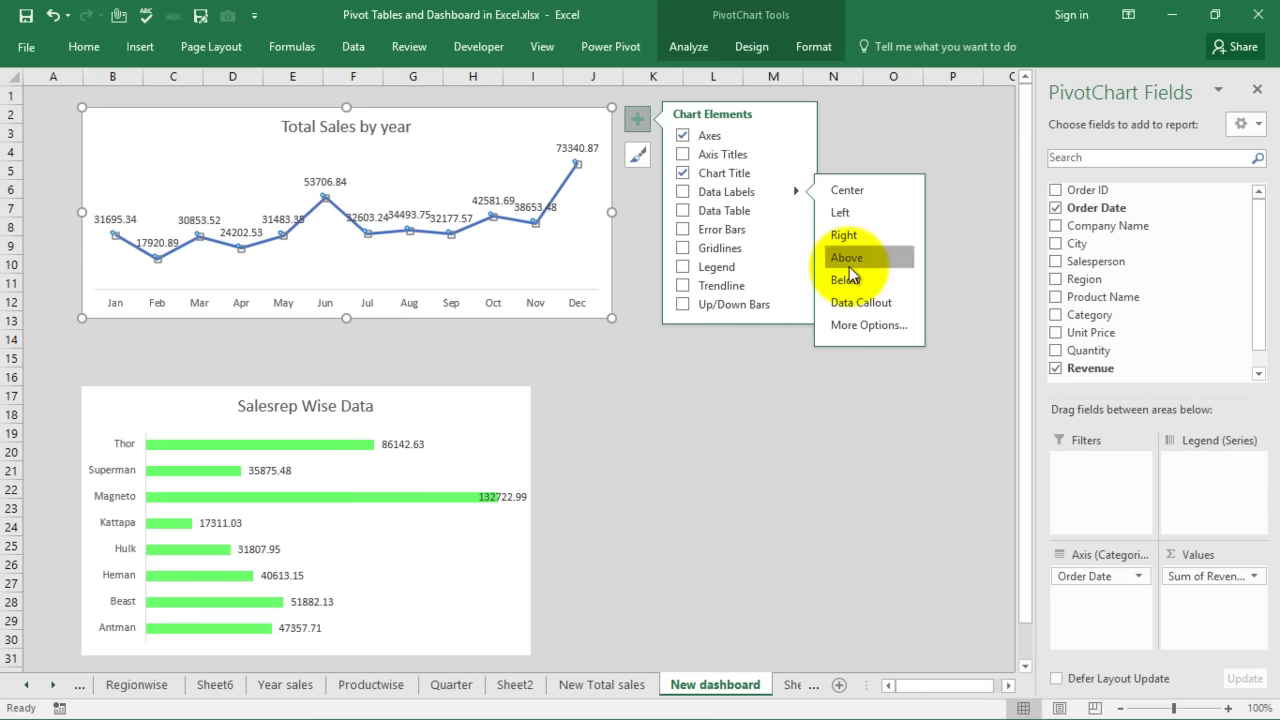
{"action": "left_click", "coordinate": [870, 328]}
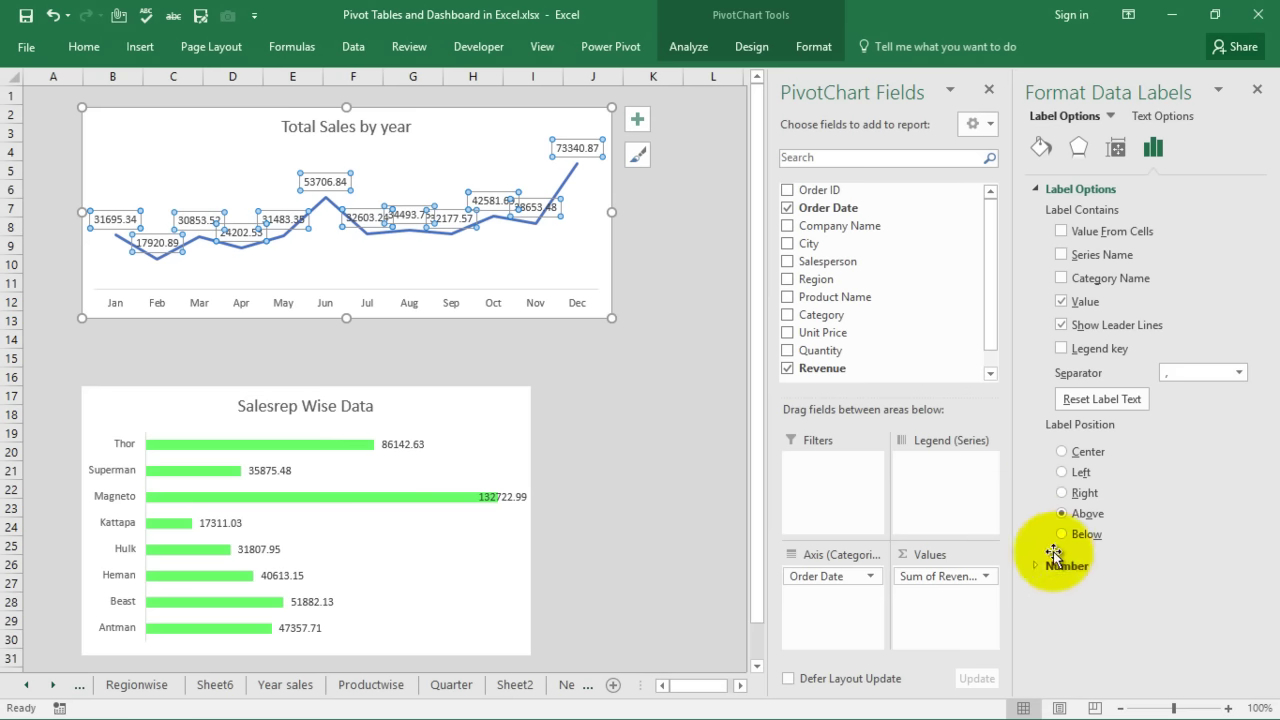
- Switch the line chart's data labels to Currency with the $ English (United States) symbol
{"action": "left_click", "coordinate": [1056, 564]}
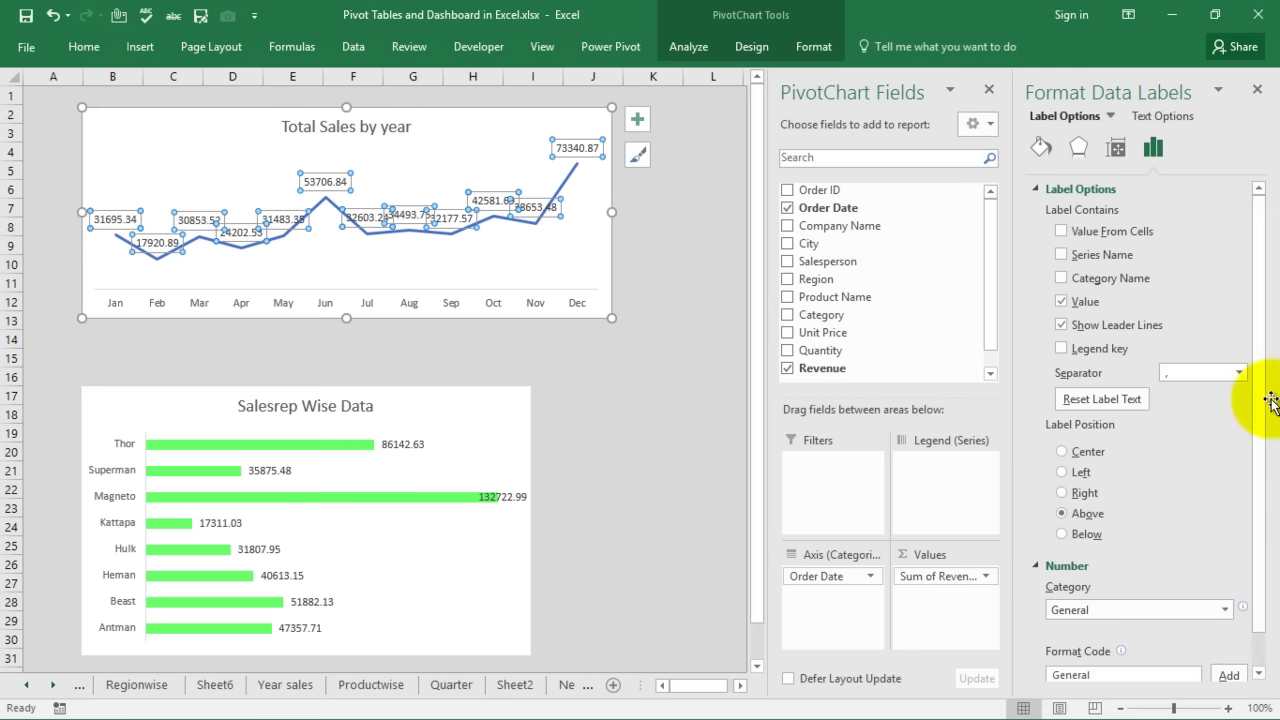
{"action": "scroll", "coordinate": [1266, 440], "scroll_direction": "down", "scroll_amount": 2}
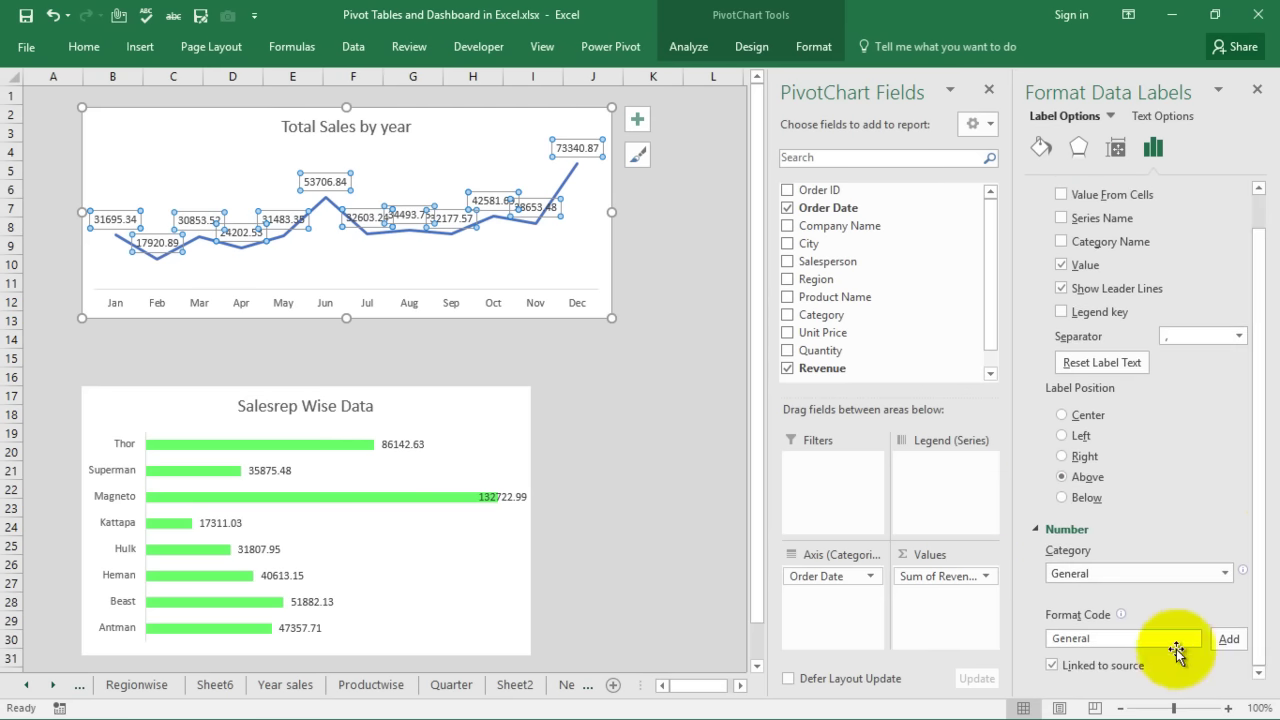
{"action": "left_click", "coordinate": [1222, 574]}
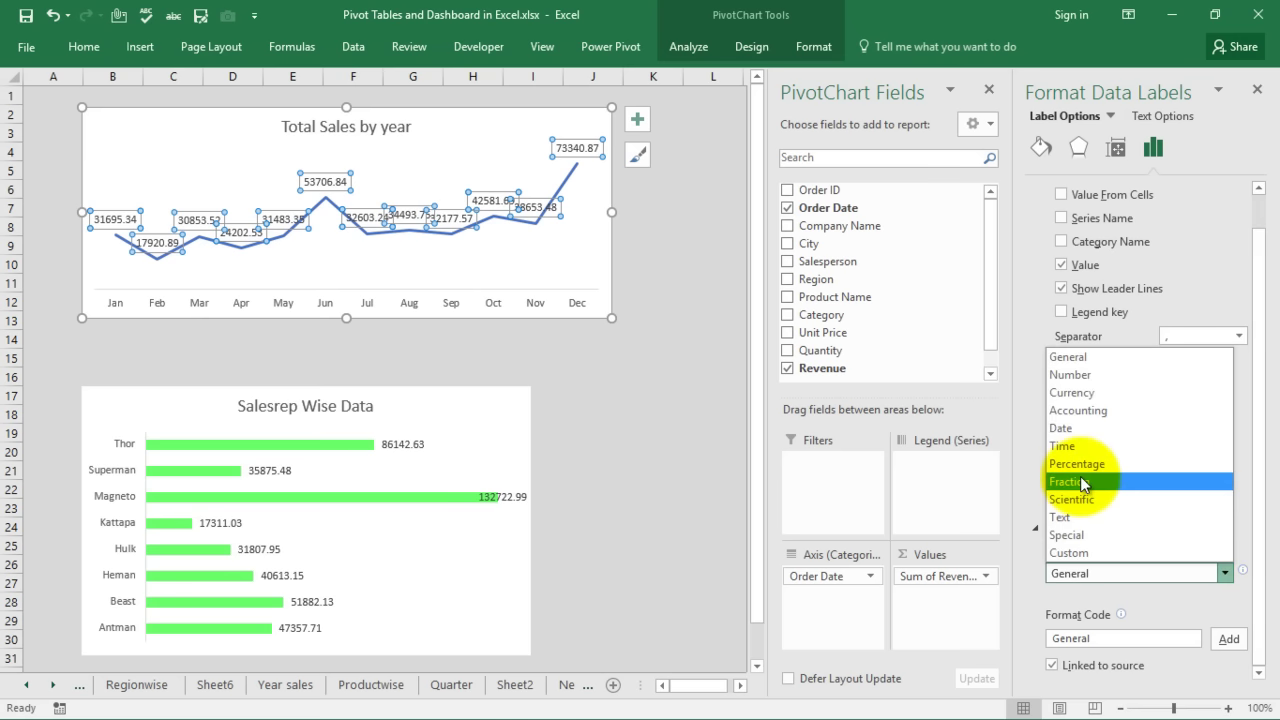
{"action": "left_click", "coordinate": [1093, 395]}
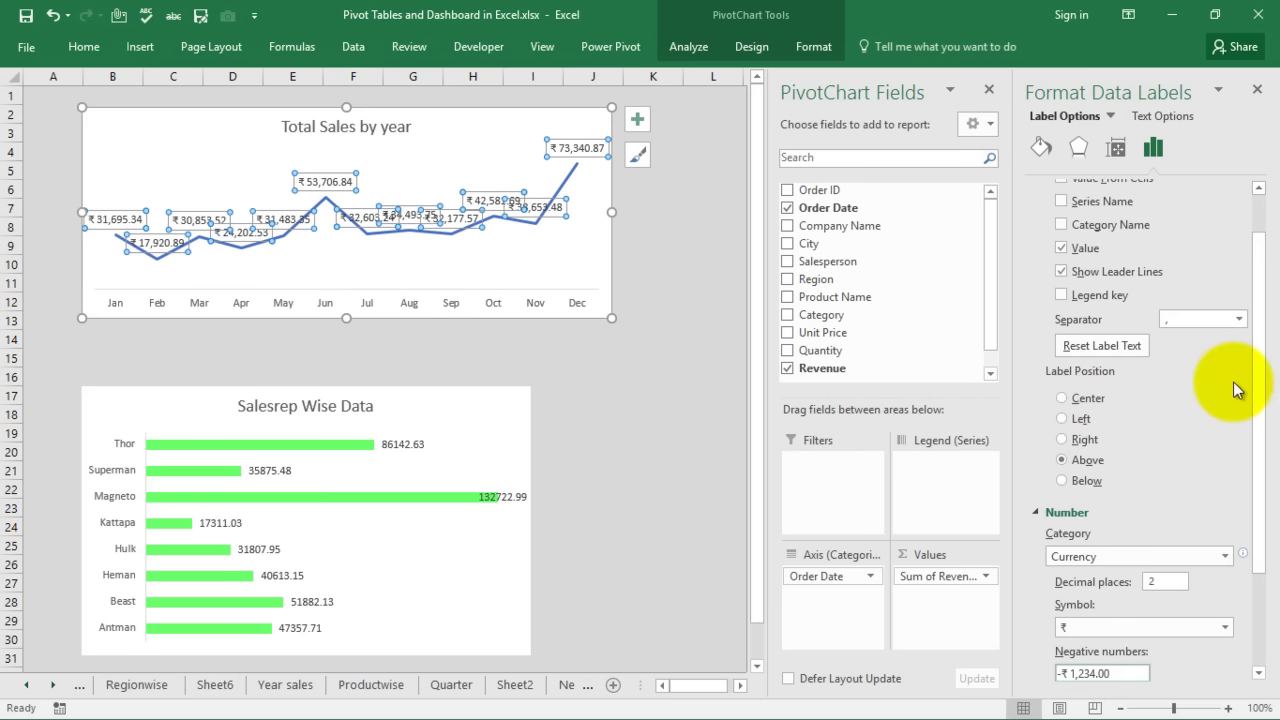
{"action": "left_click_drag", "start_coordinate": [1257, 392], "coordinate": [1256, 455]}
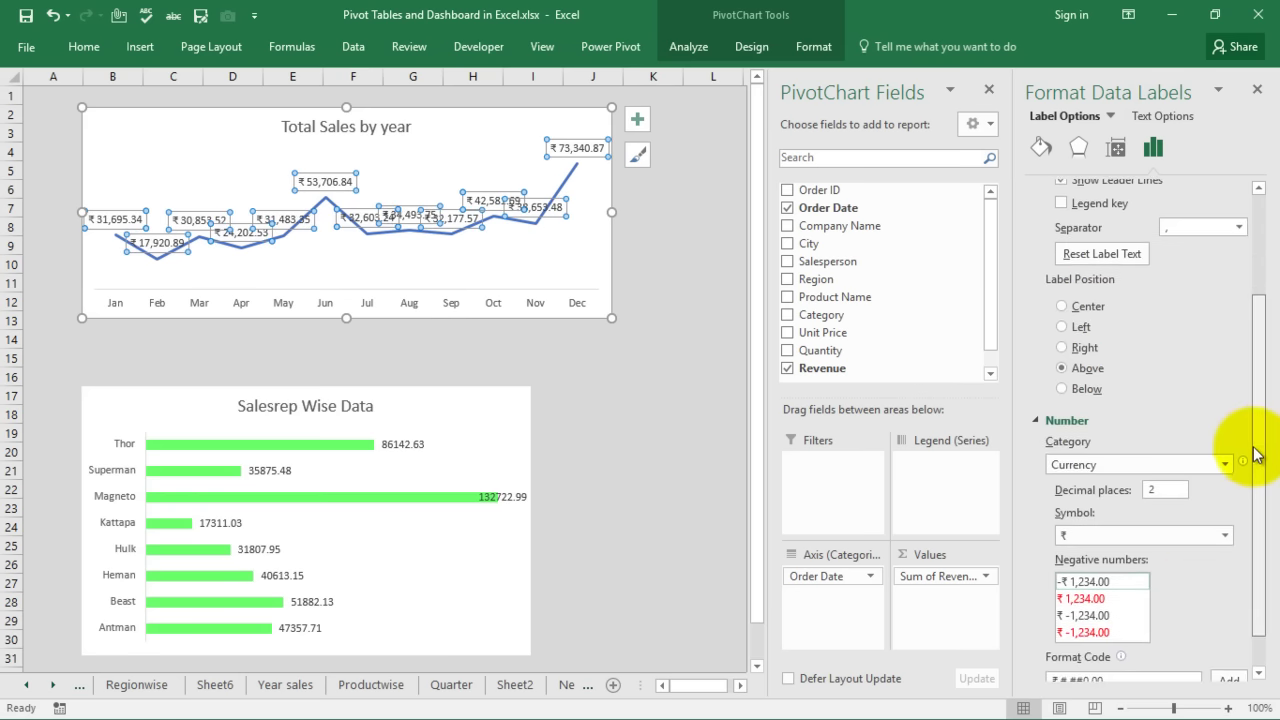
{"action": "left_click", "coordinate": [1226, 536]}
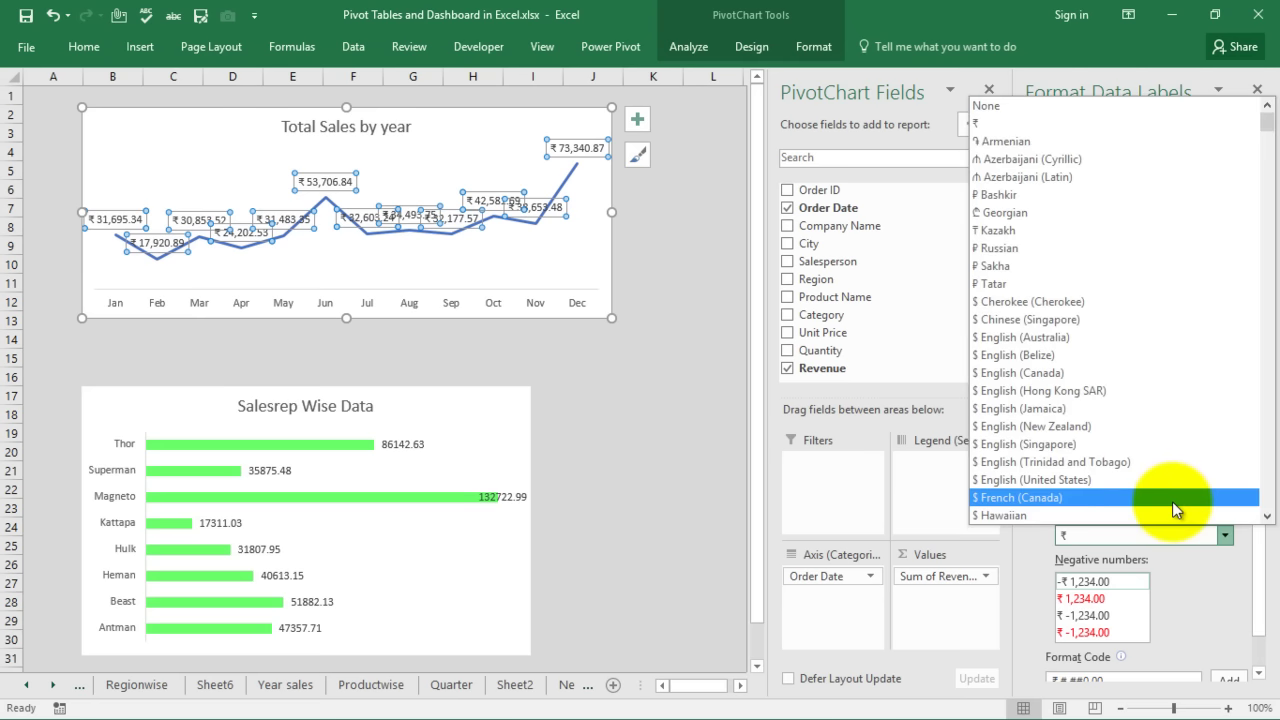
{"action": "left_click", "coordinate": [1105, 481]}
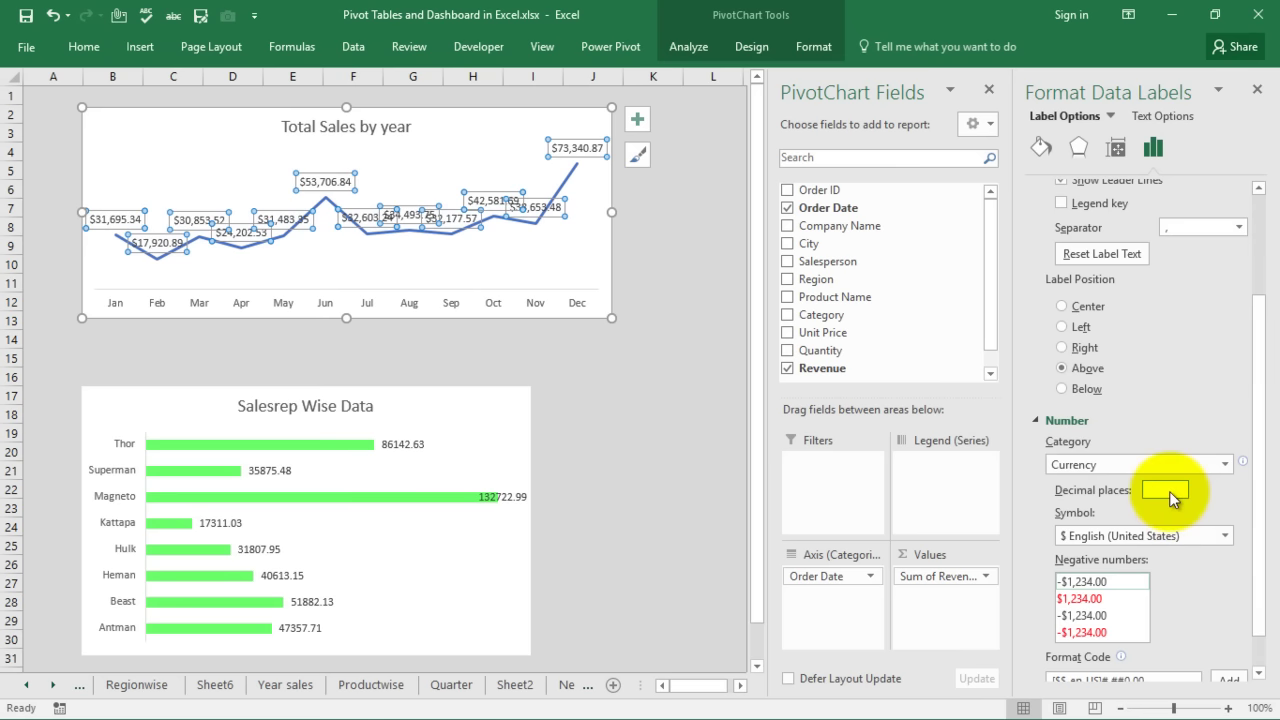
- Set 0 decimals and add a thousands format code ending in k so labels read $32k
{"action": "type", "text": "0"}
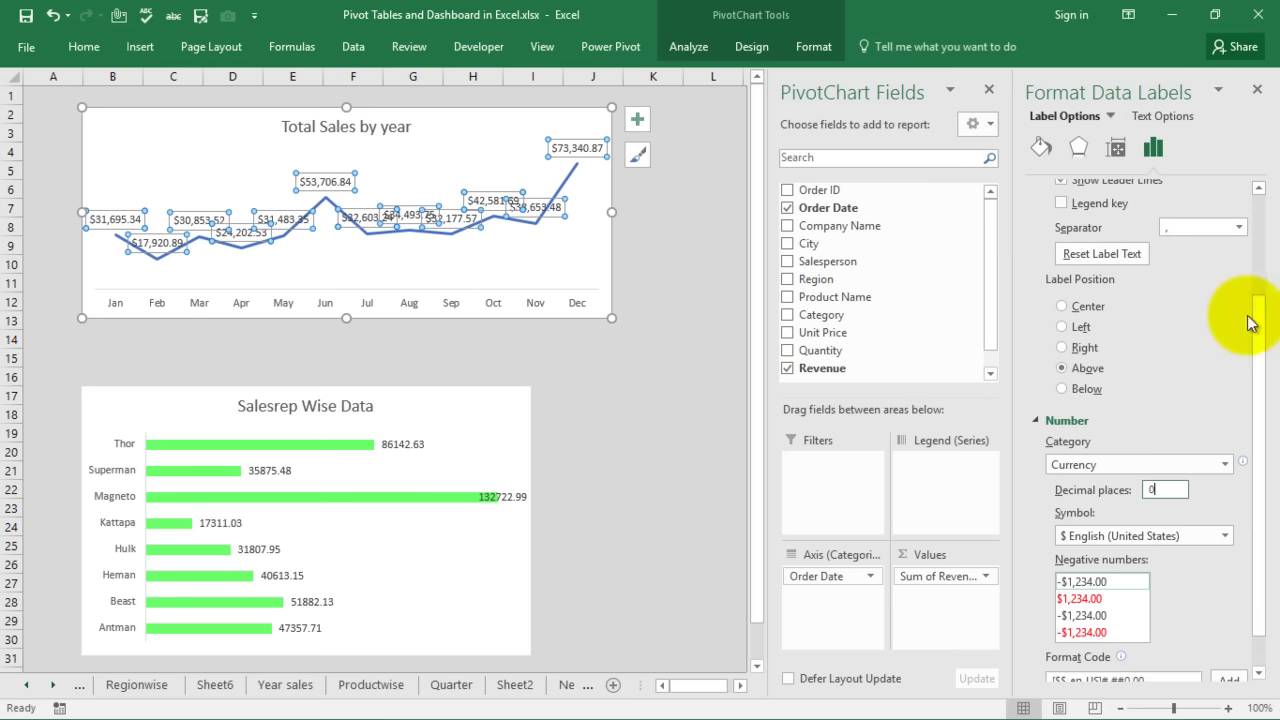
{"action": "left_click_drag", "start_coordinate": [1257, 351], "coordinate": [1257, 380]}
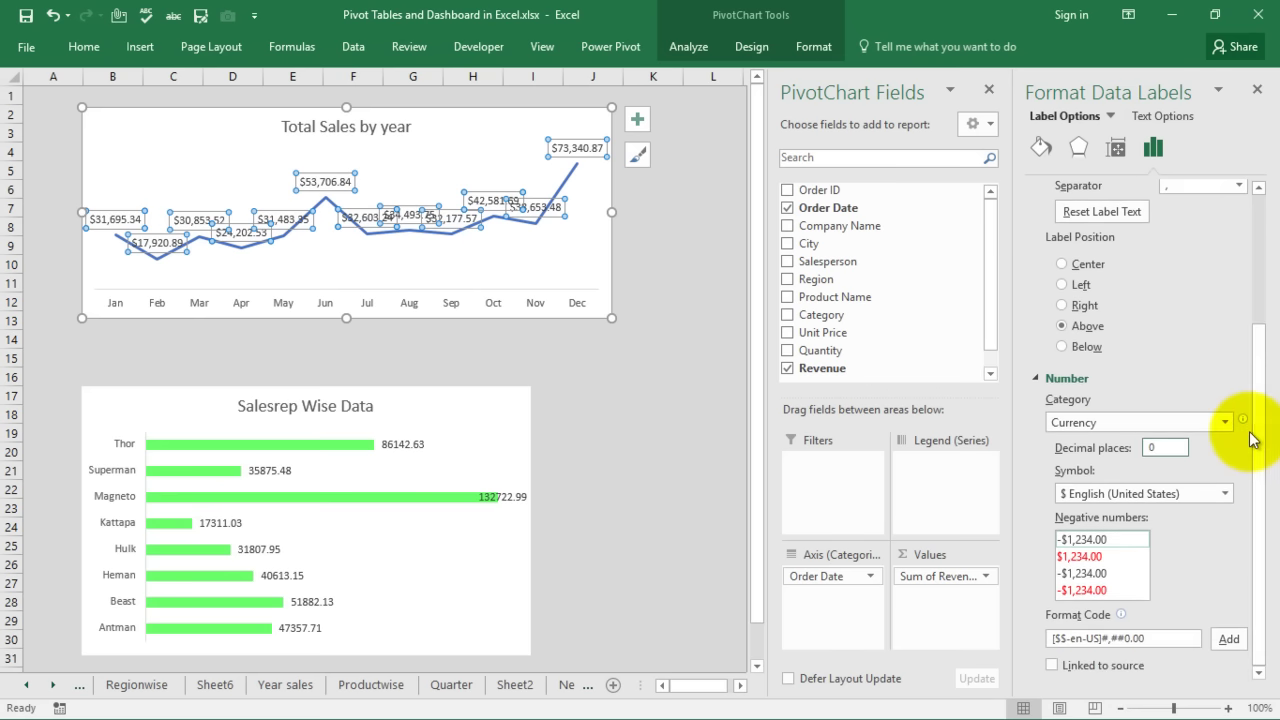
{"action": "left_click", "coordinate": [1168, 639]}
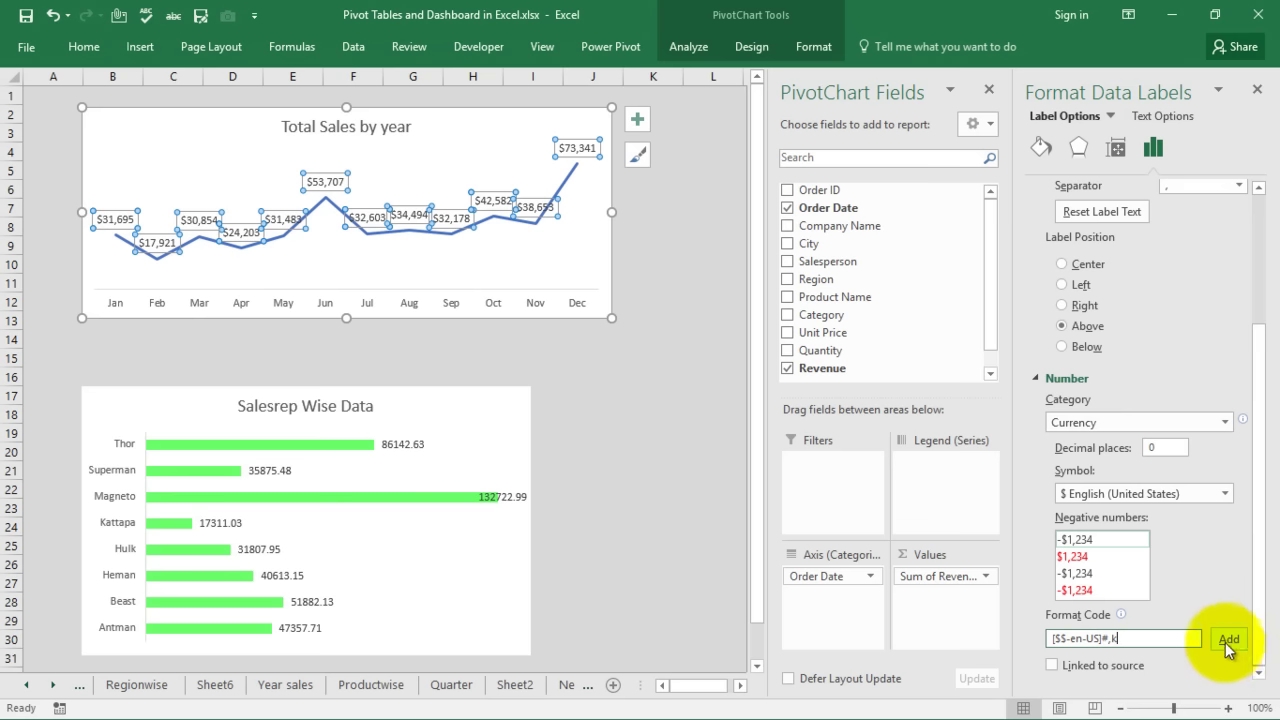
{"action": "left_click", "coordinate": [574, 156]}
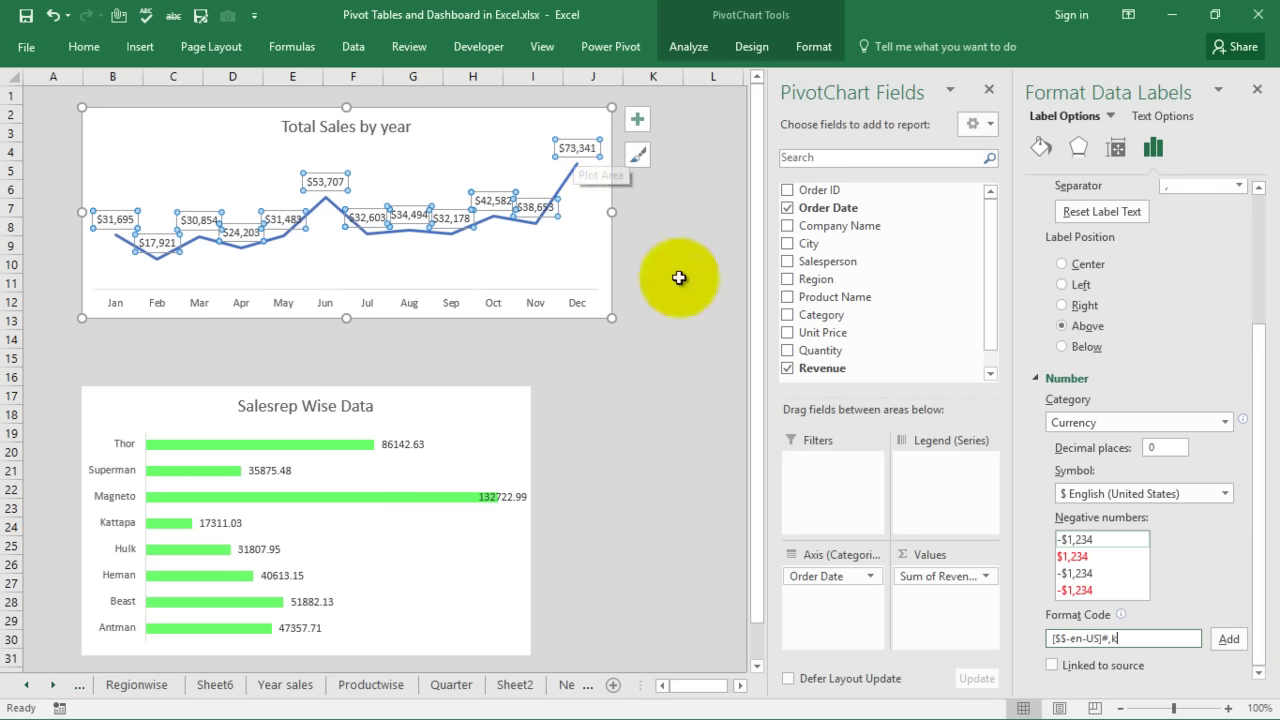
{"action": "left_click", "coordinate": [1224, 639]}
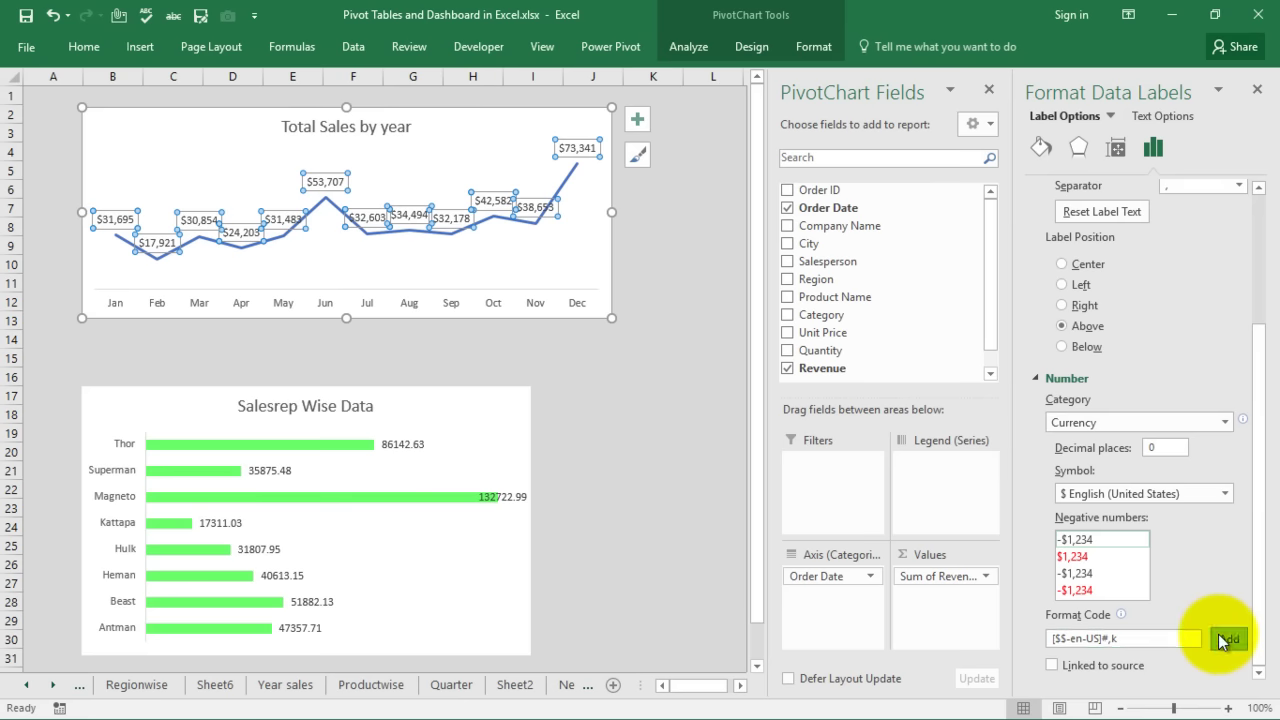
- Return to the original Dashboard sheet and close the Format Shape pane
{"action": "left_click", "coordinate": [648, 223]}
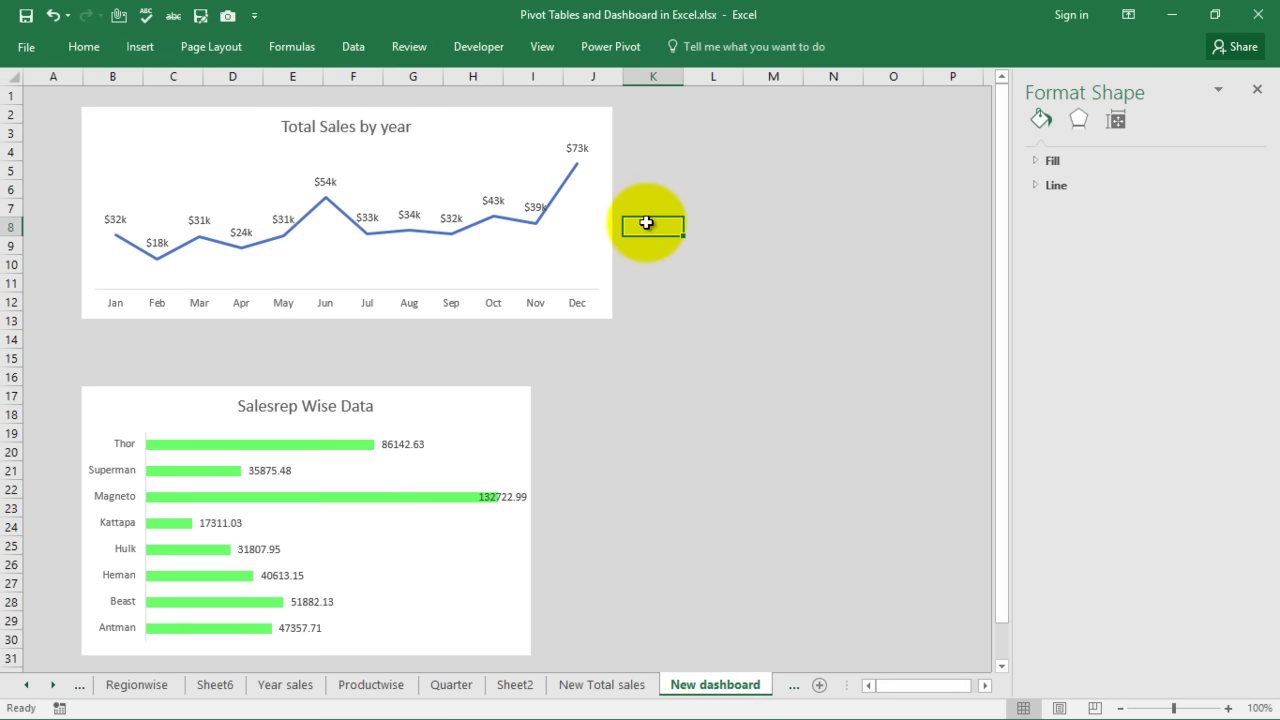
{"action": "left_click", "coordinate": [406, 445]}
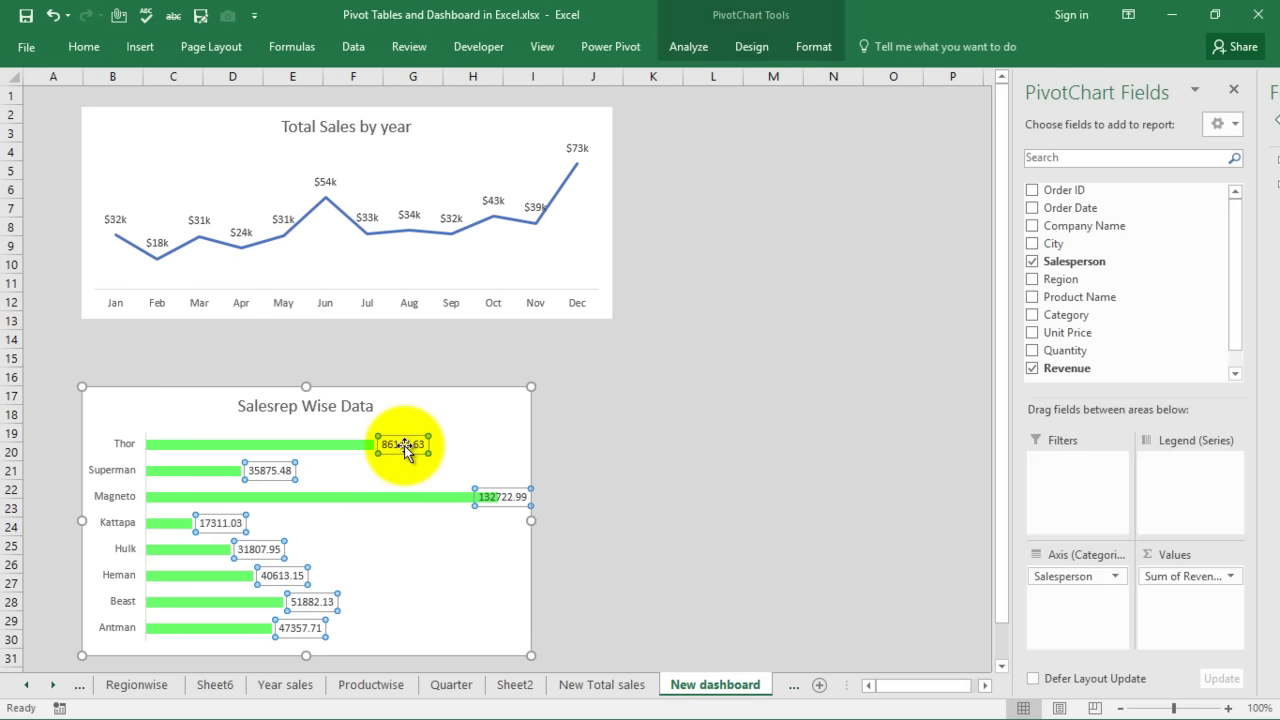
{"action": "left_click", "coordinate": [26, 685]}
{"action": "left_click", "coordinate": [26, 685]}
{"action": "left_click", "coordinate": [134, 686]}
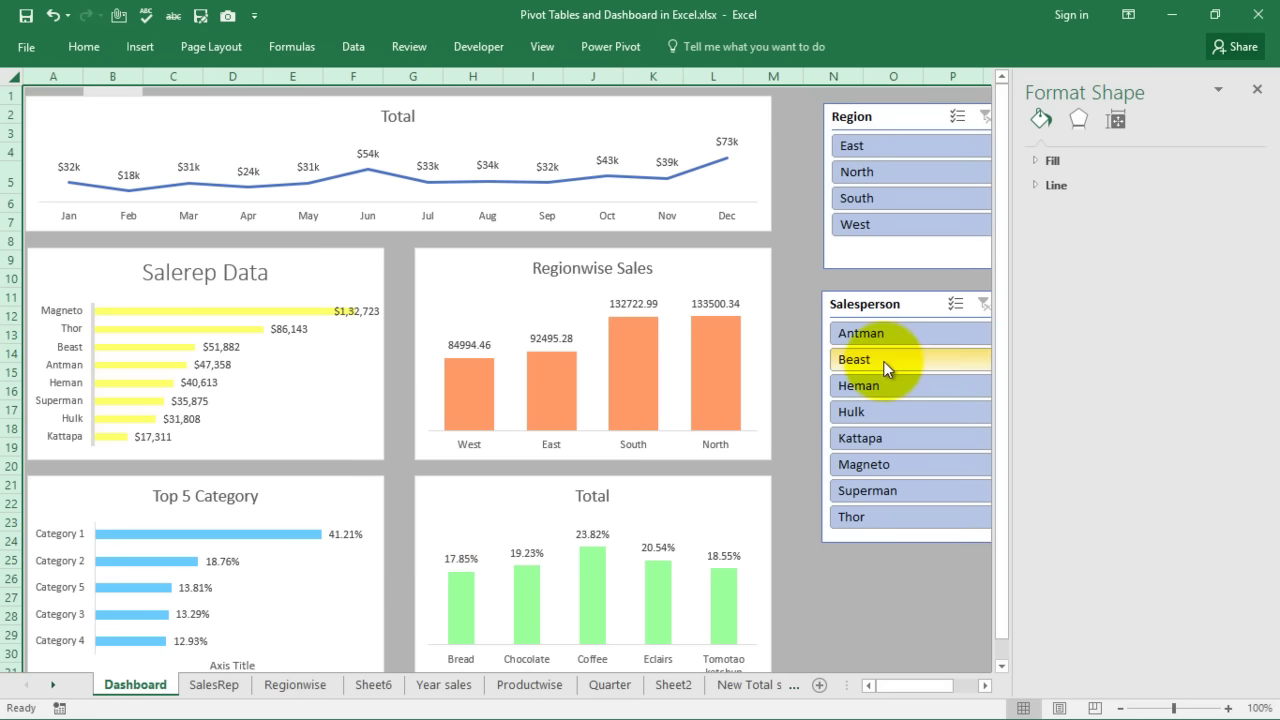
{"action": "left_click", "coordinate": [1257, 89]}
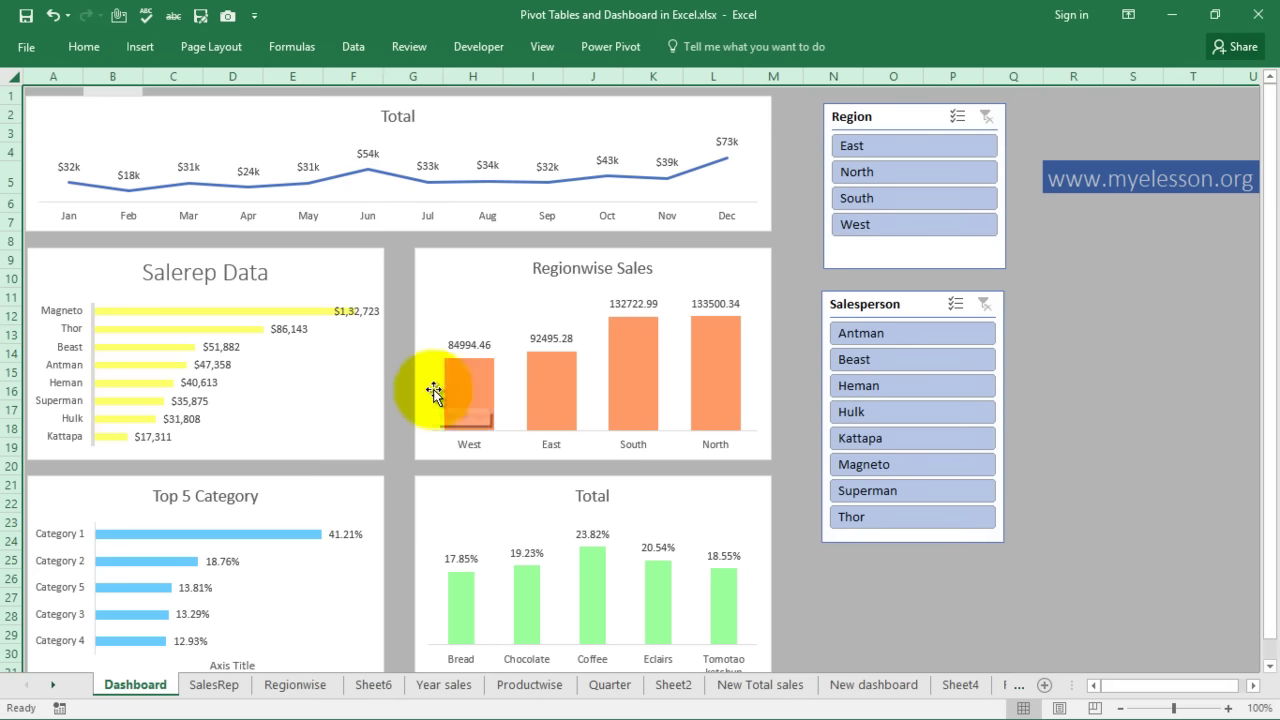
- On New dashboard, insert a Region slicer for the Total Sales by year chart, placed upper right
{"action": "left_click", "coordinate": [874, 685]}
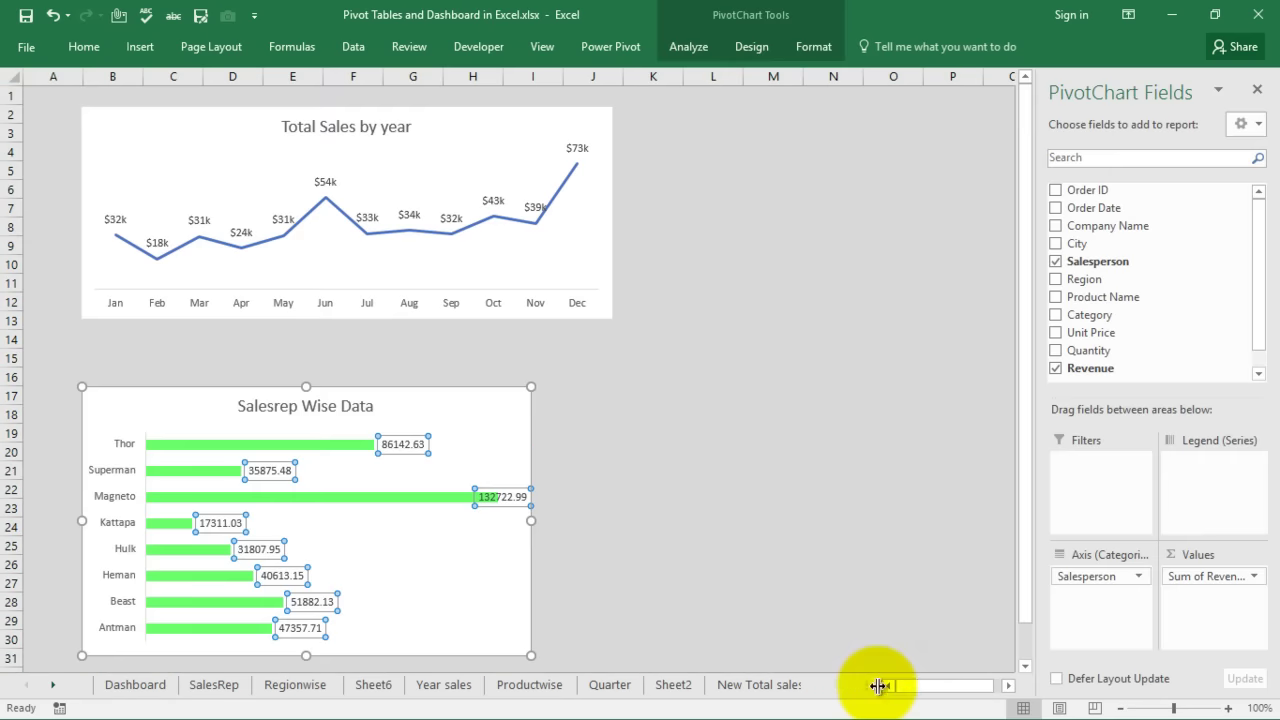
{"action": "left_click", "coordinate": [714, 133]}
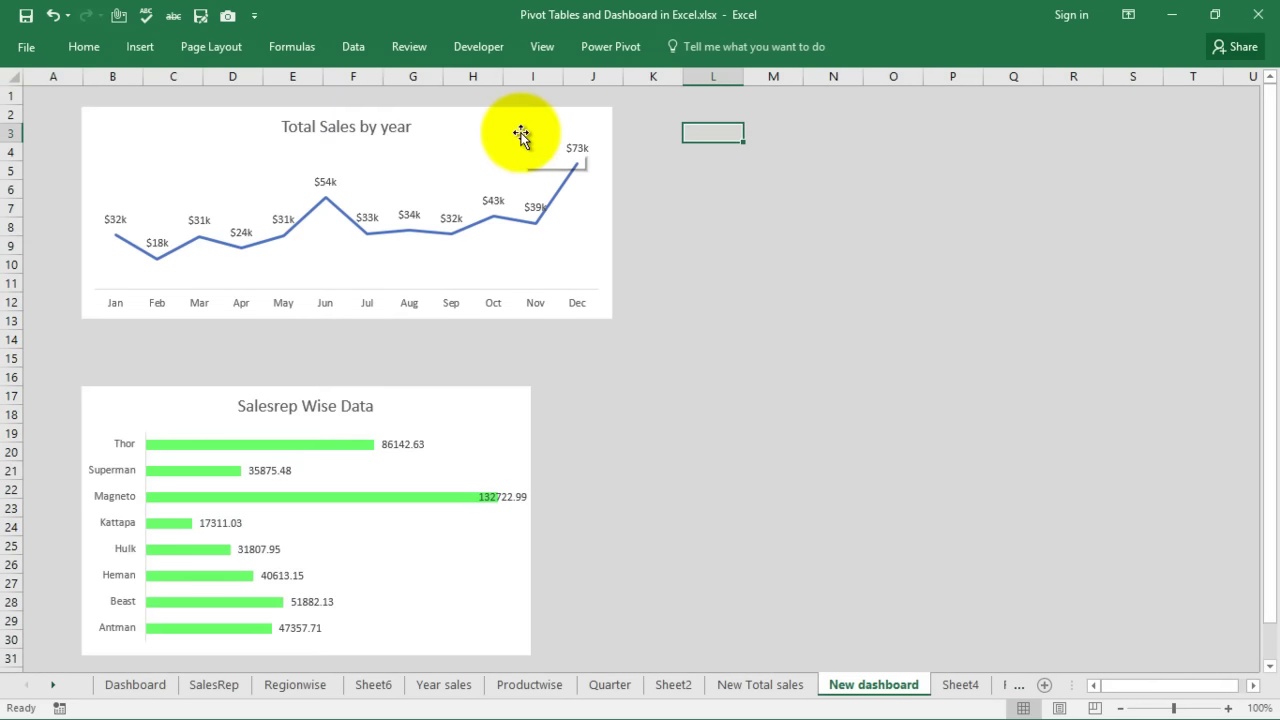
{"action": "left_click", "coordinate": [521, 136]}
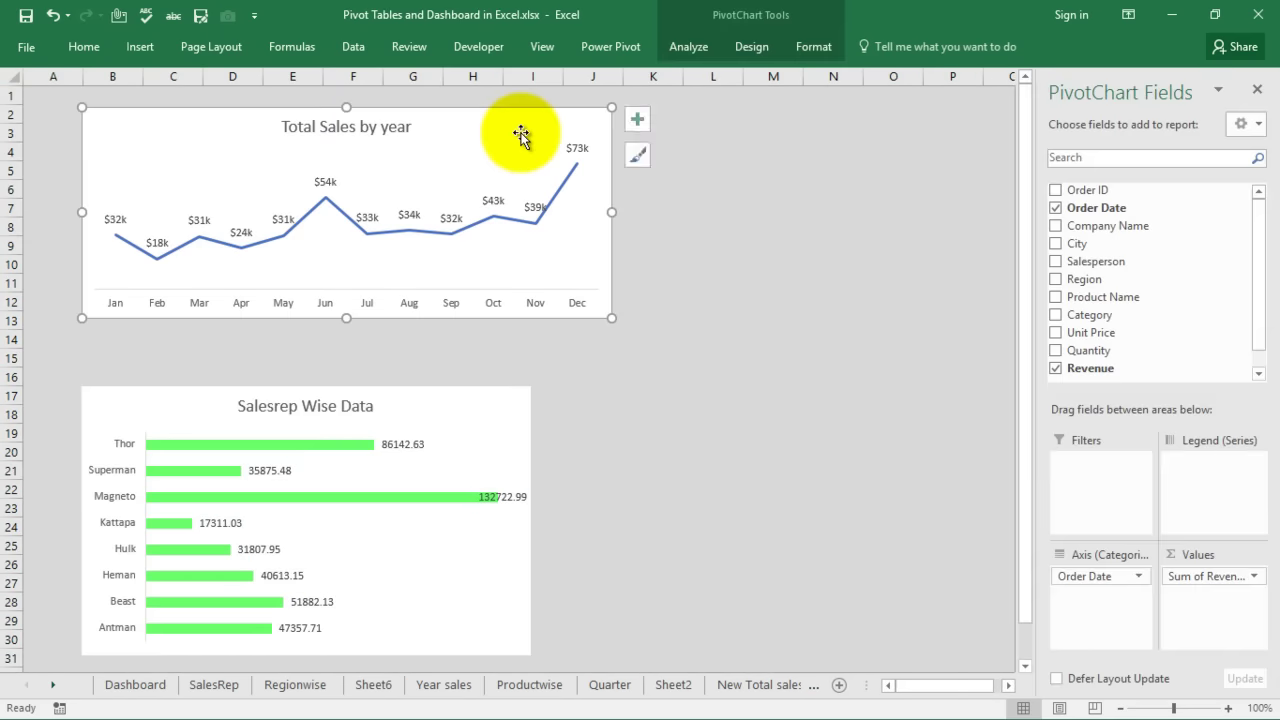
{"action": "left_click", "coordinate": [692, 44]}
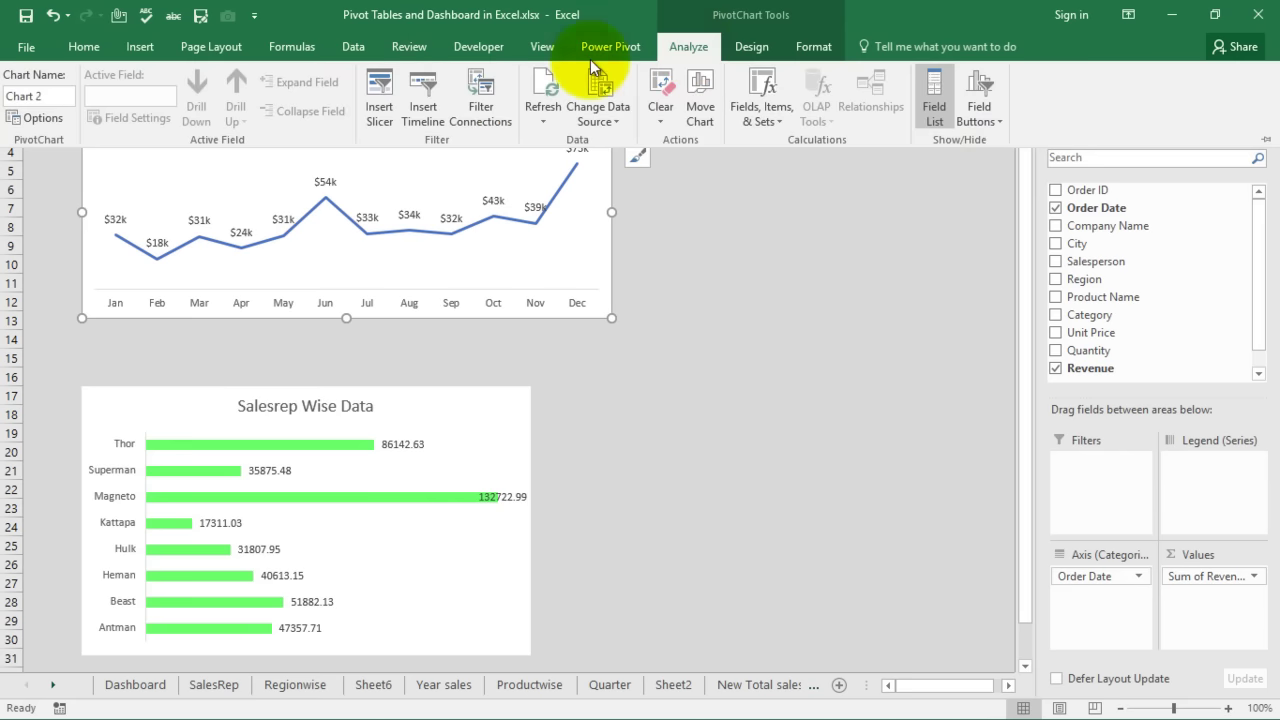
{"action": "left_click", "coordinate": [380, 85]}
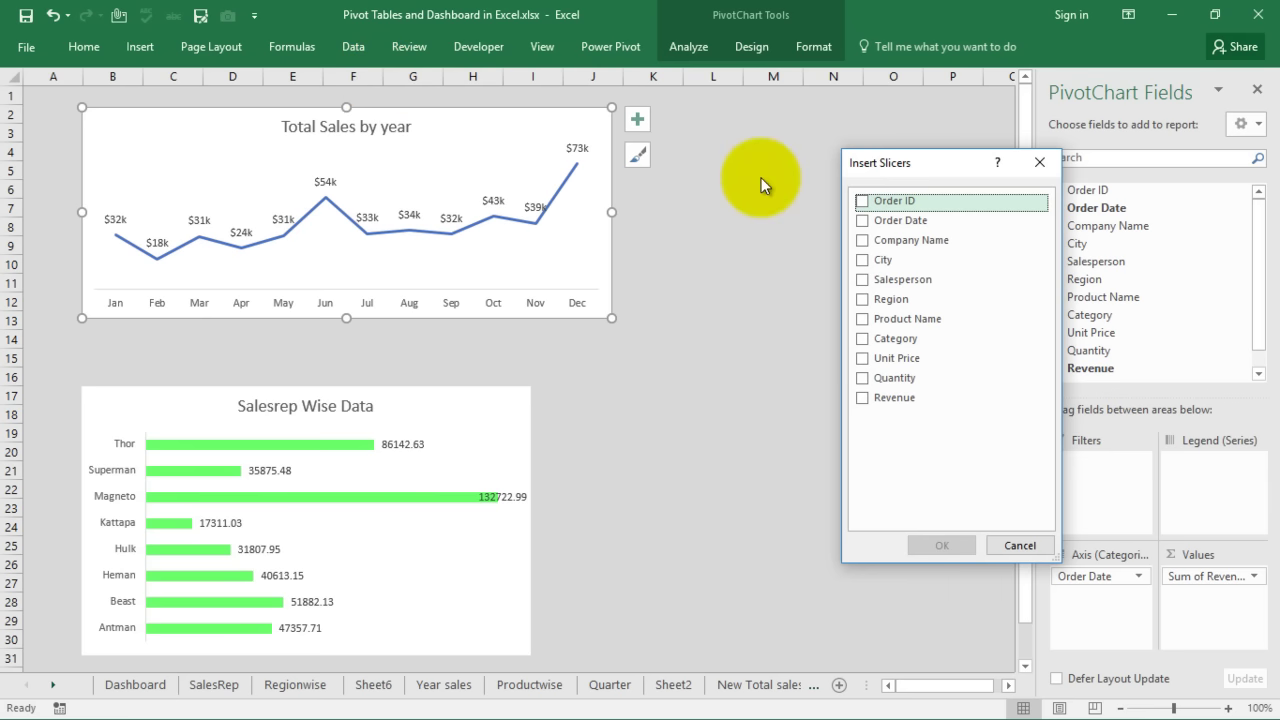
{"action": "left_click", "coordinate": [860, 299]}
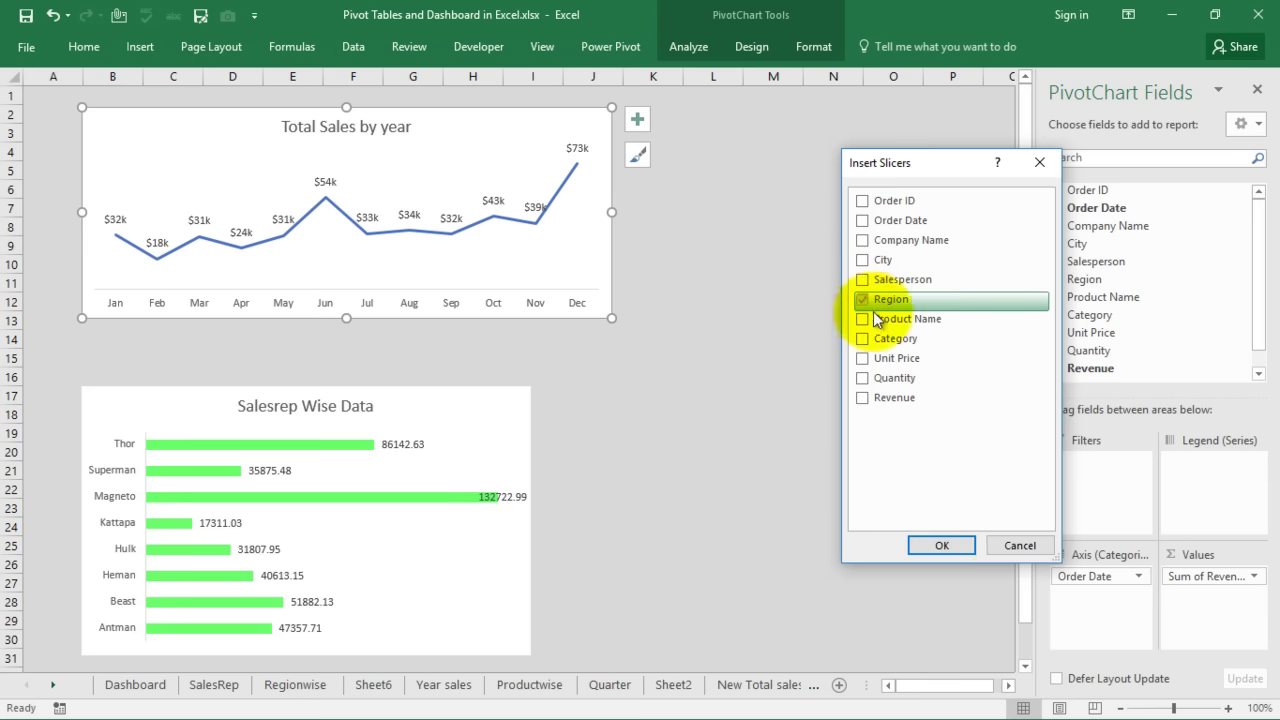
{"action": "left_click", "coordinate": [941, 545]}
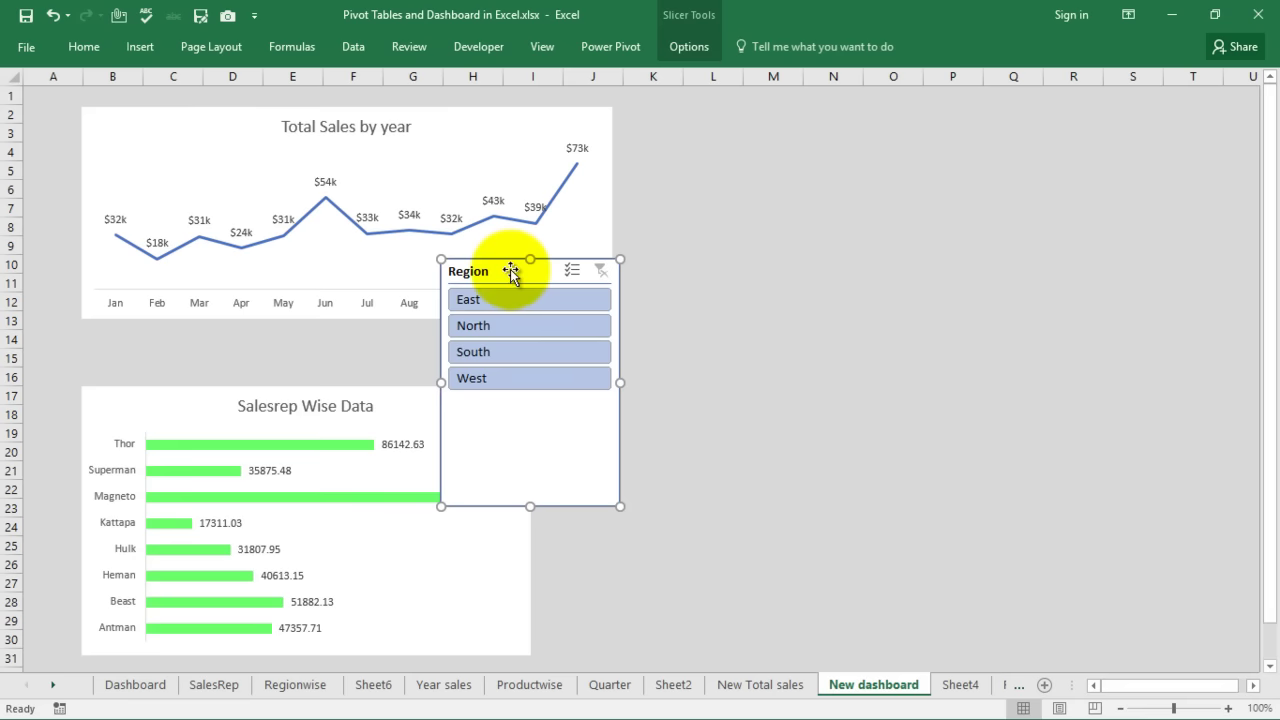
{"action": "left_click_drag", "start_coordinate": [510, 268], "coordinate": [745, 122]}
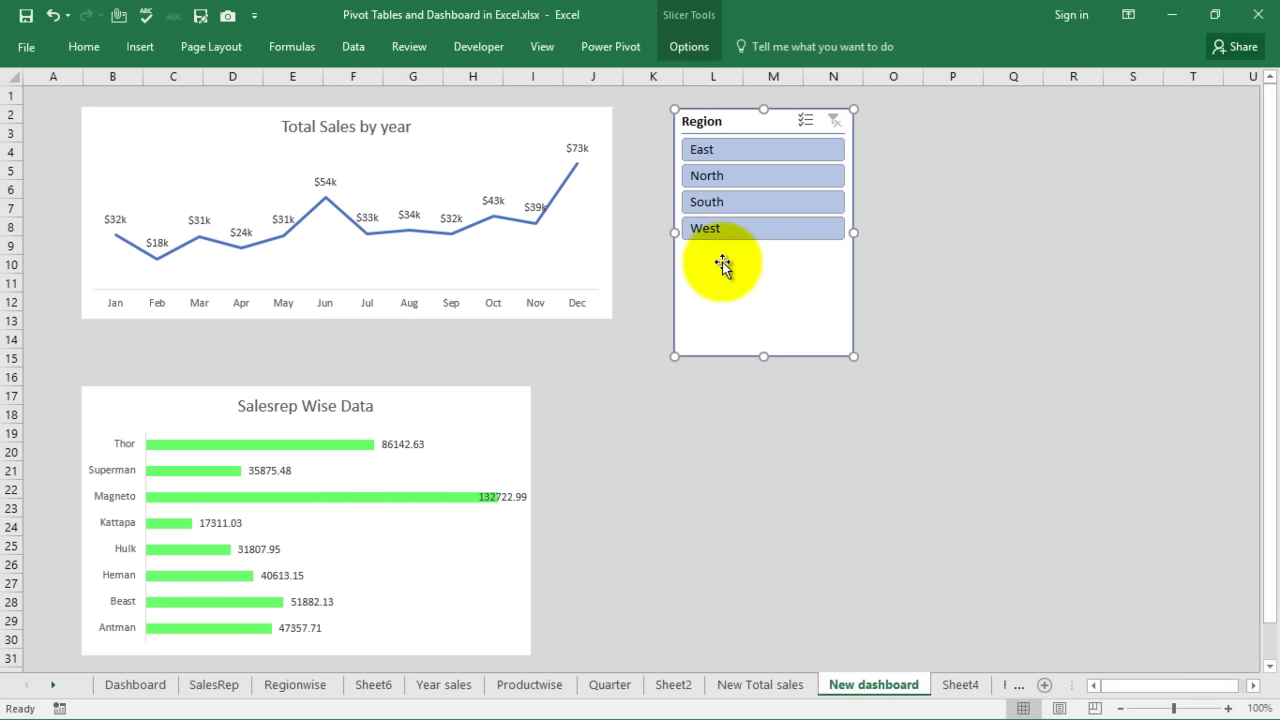
- Insert a Salesperson slicer from the Total Sales by year chart and drag it below the Region slicer
{"action": "left_click", "coordinate": [527, 149]}
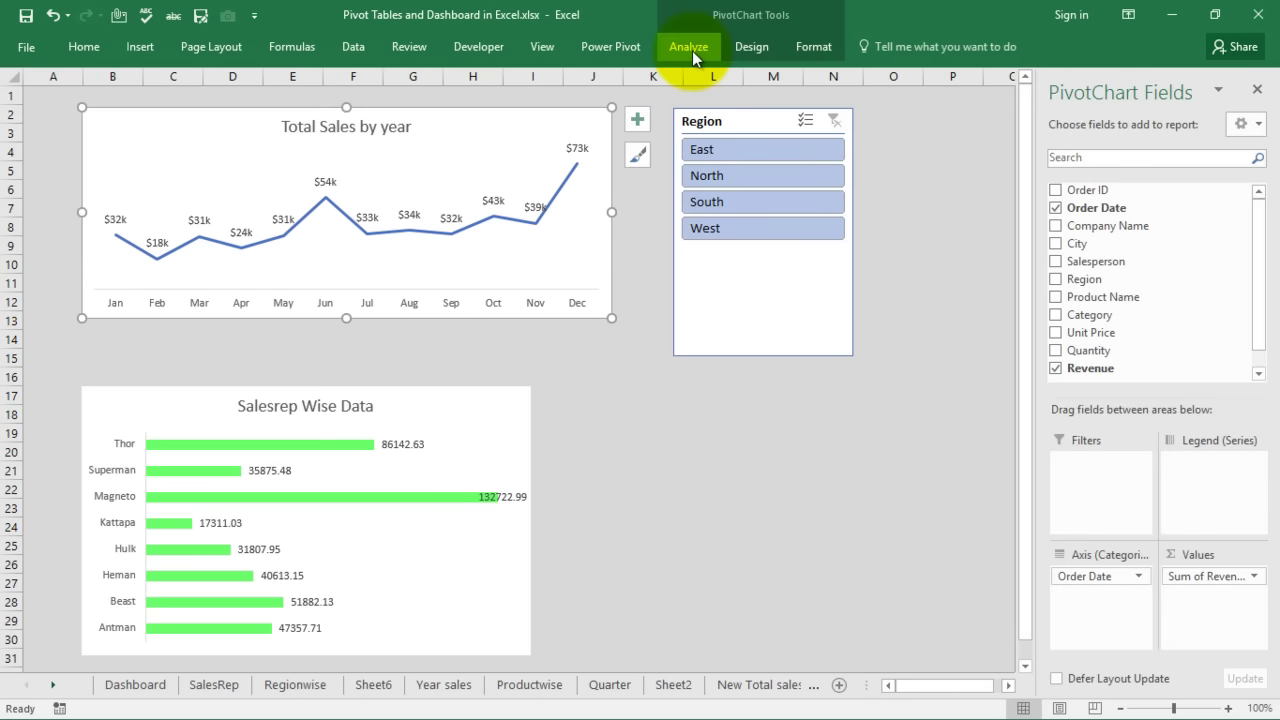
{"action": "left_click", "coordinate": [692, 51]}
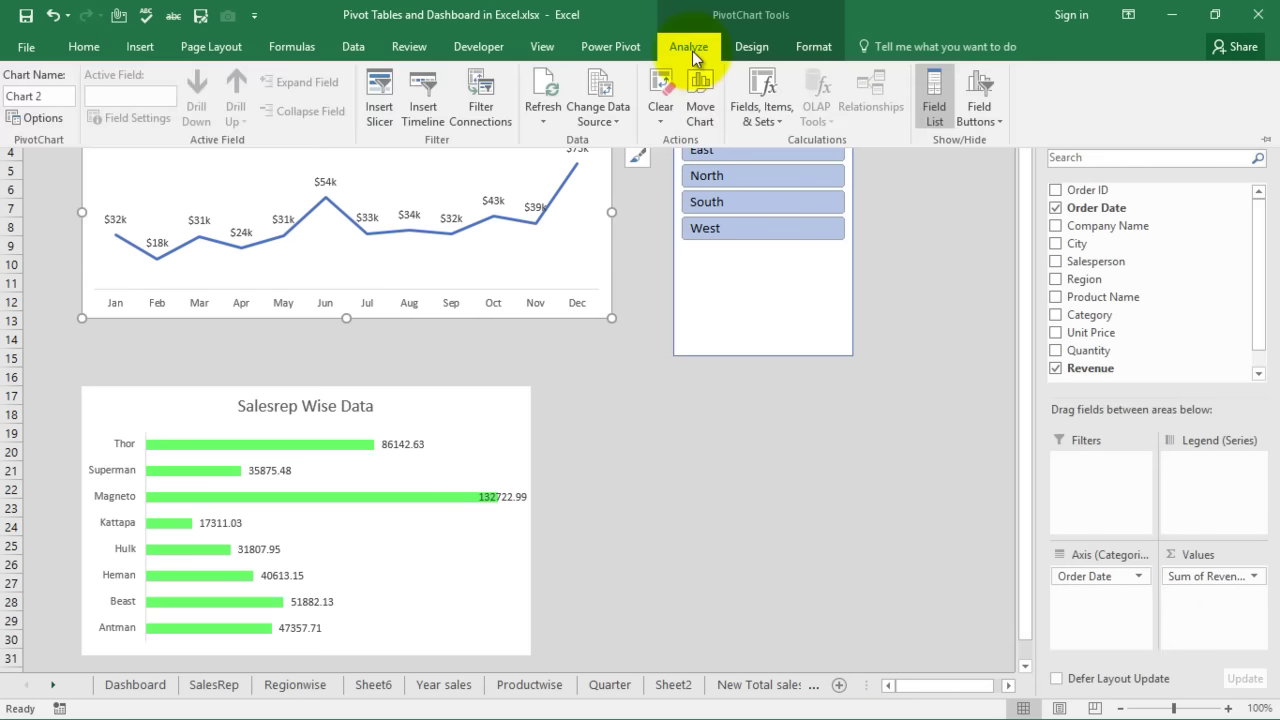
{"action": "left_click", "coordinate": [379, 96]}
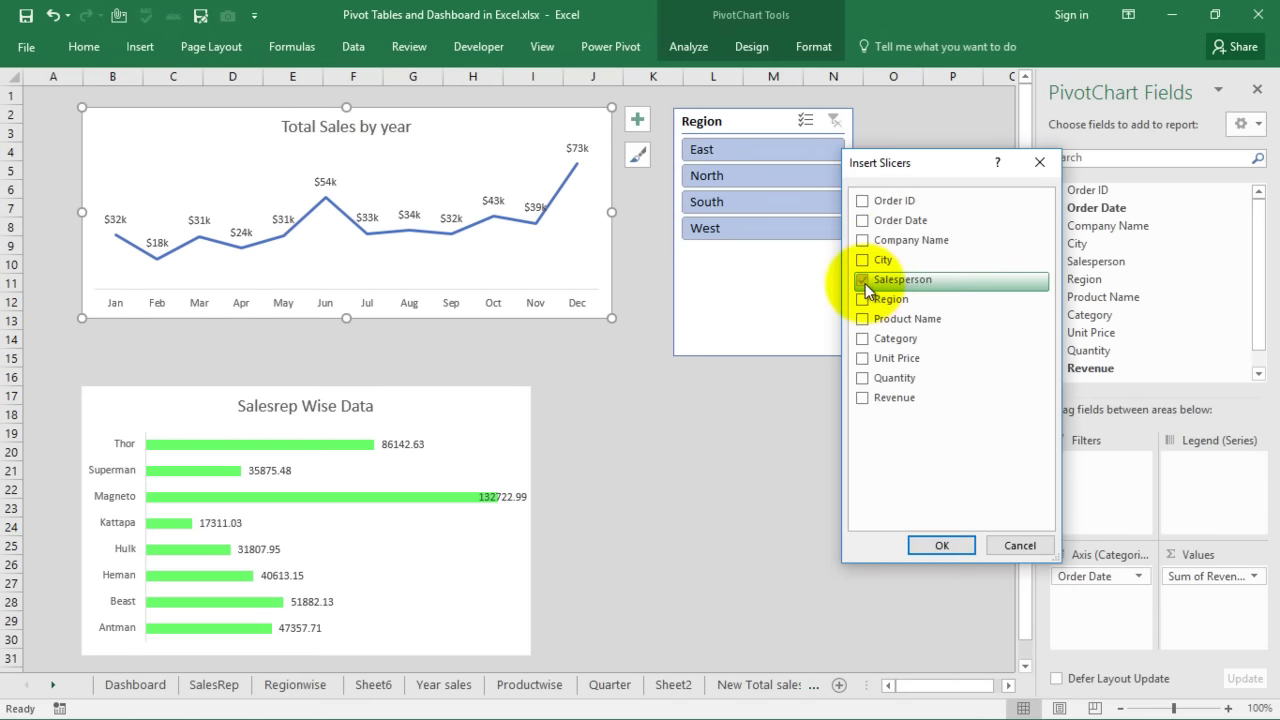
{"action": "left_click", "coordinate": [923, 545]}
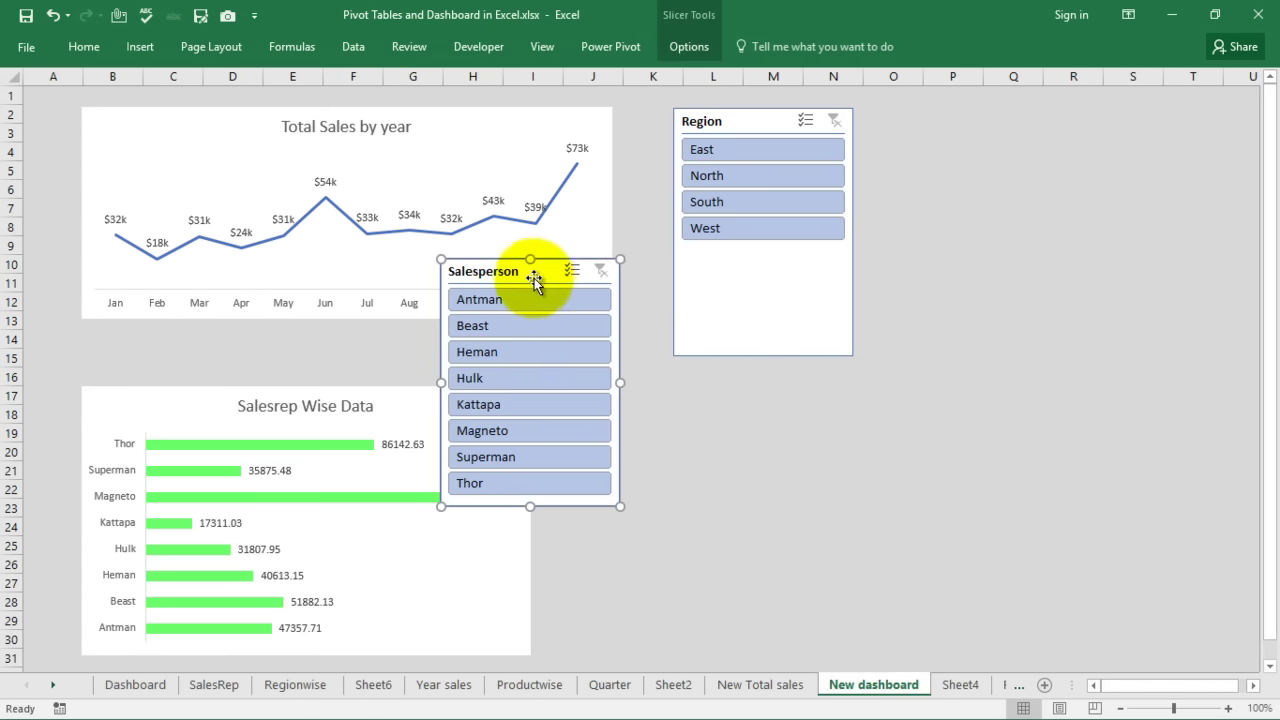
{"action": "left_click_drag", "start_coordinate": [534, 281], "coordinate": [774, 399]}
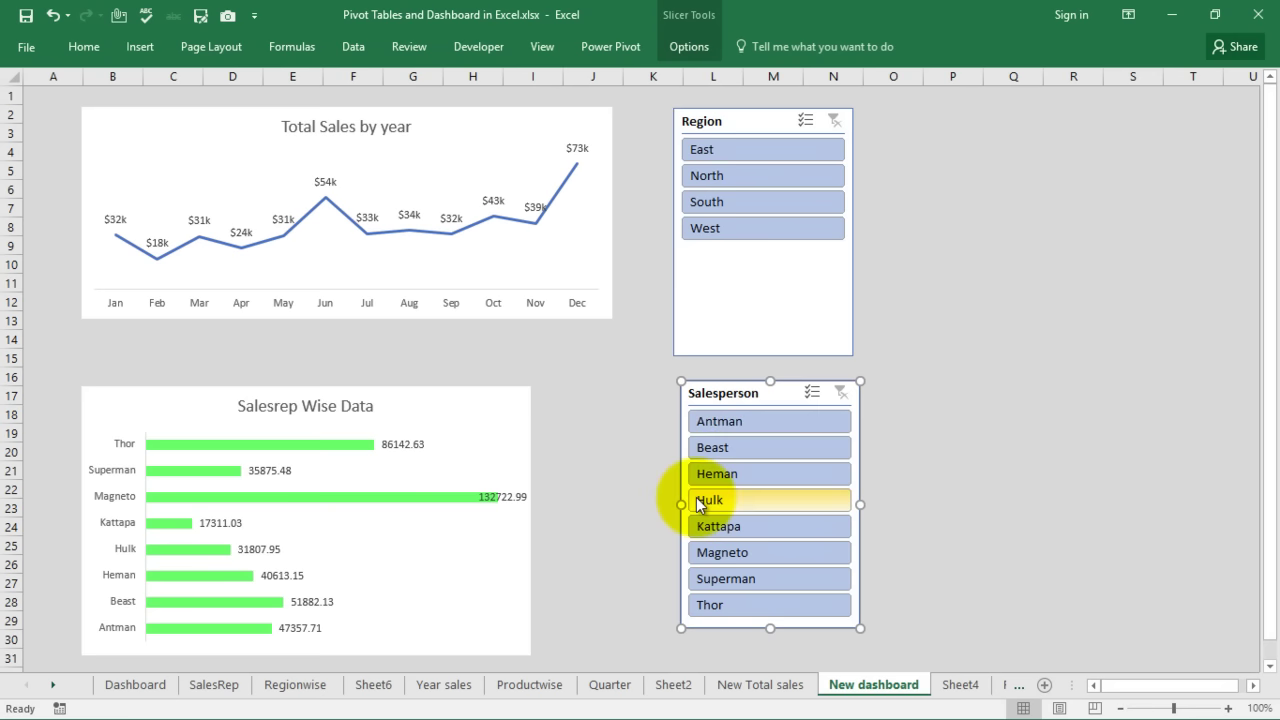
- Connect the Region slicer to all listed pivot tables through Report Connections
{"action": "right_click", "coordinate": [747, 308]}
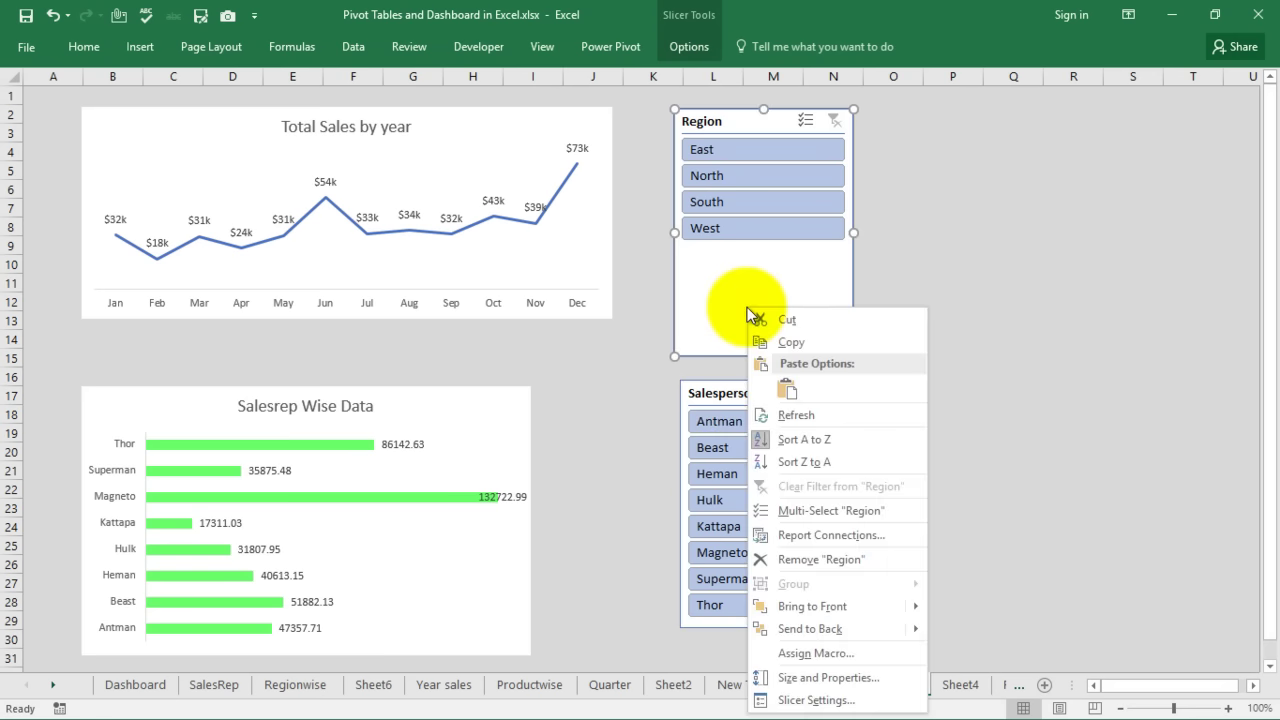
{"action": "left_click", "coordinate": [814, 534]}
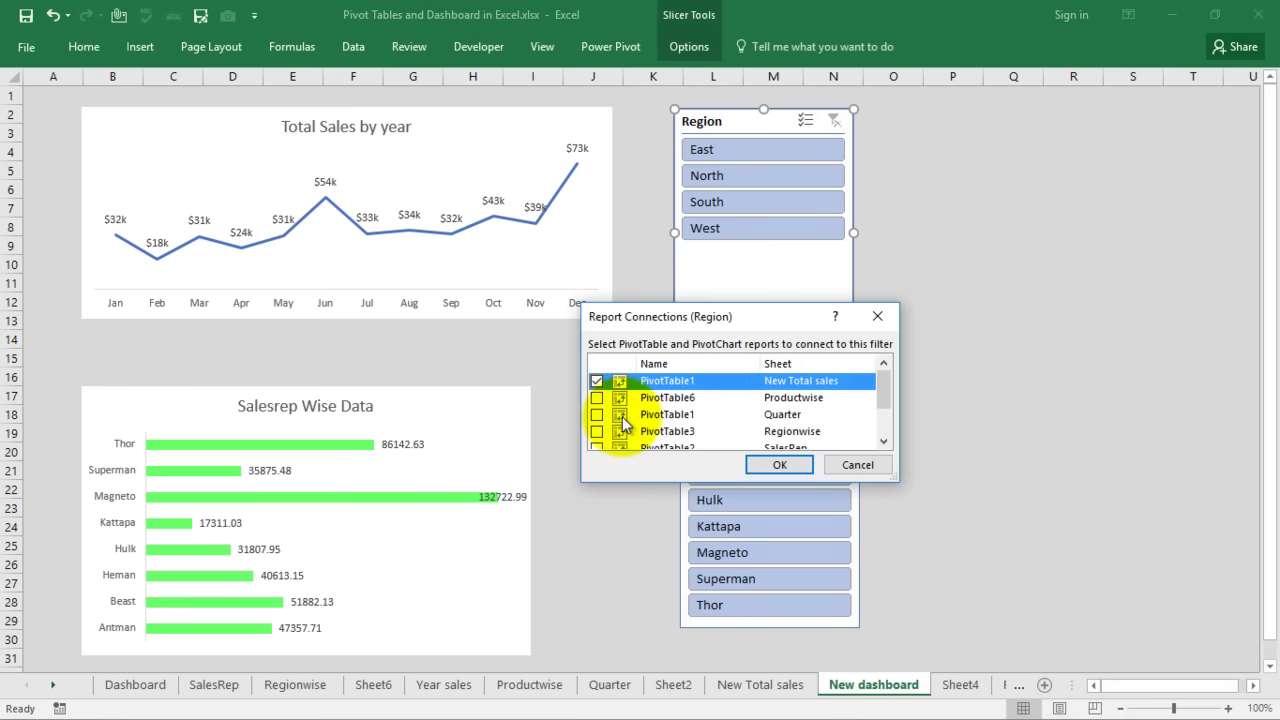
{"action": "left_click", "coordinate": [598, 398]}
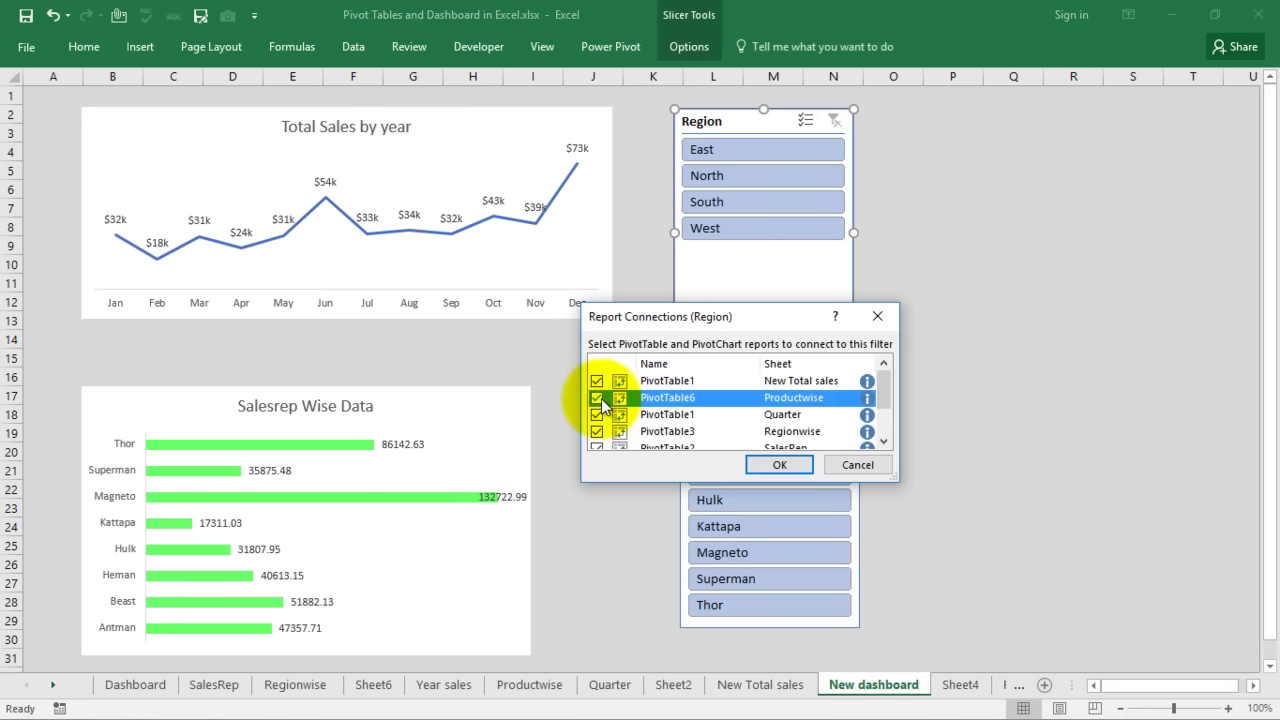
{"action": "mouse_move", "coordinate": [884, 387]}
{"action": "left_mouse_down"}
{"action": "mouse_move", "coordinate": [885, 432]}
{"action": "mouse_move", "coordinate": [887, 380]}
{"action": "left_mouse_up"}
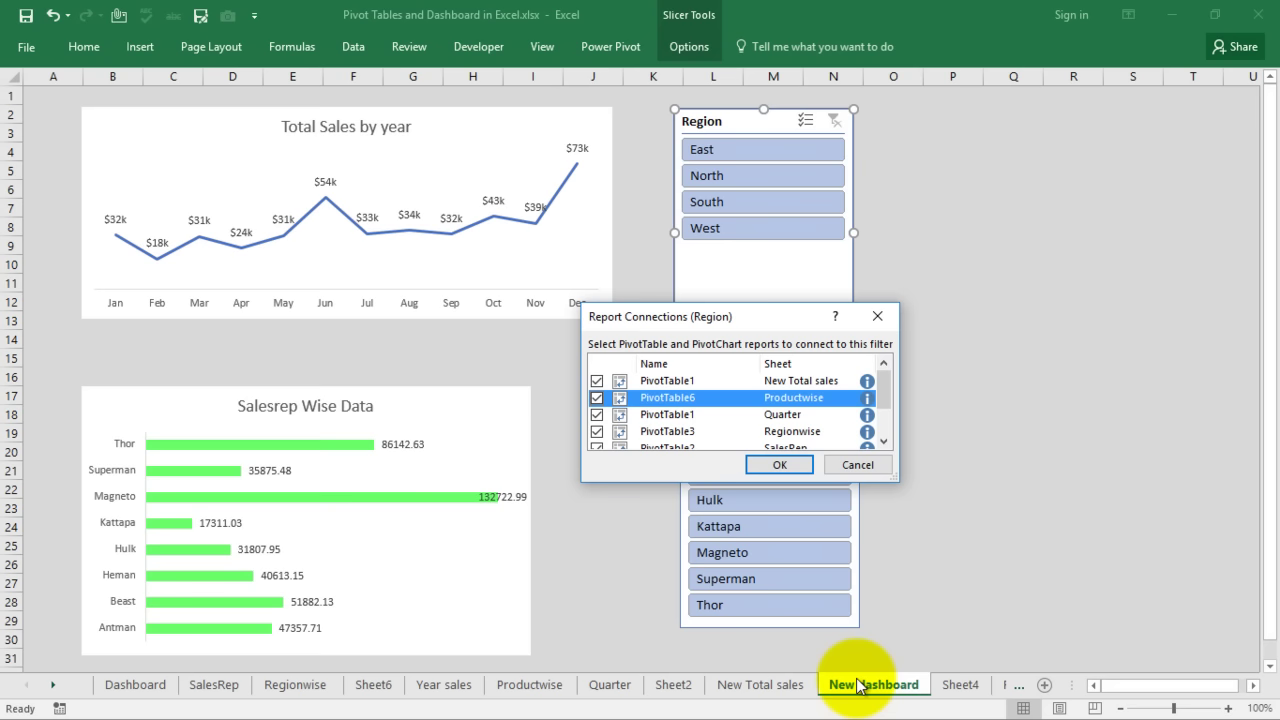
{"action": "left_click", "coordinate": [792, 468]}
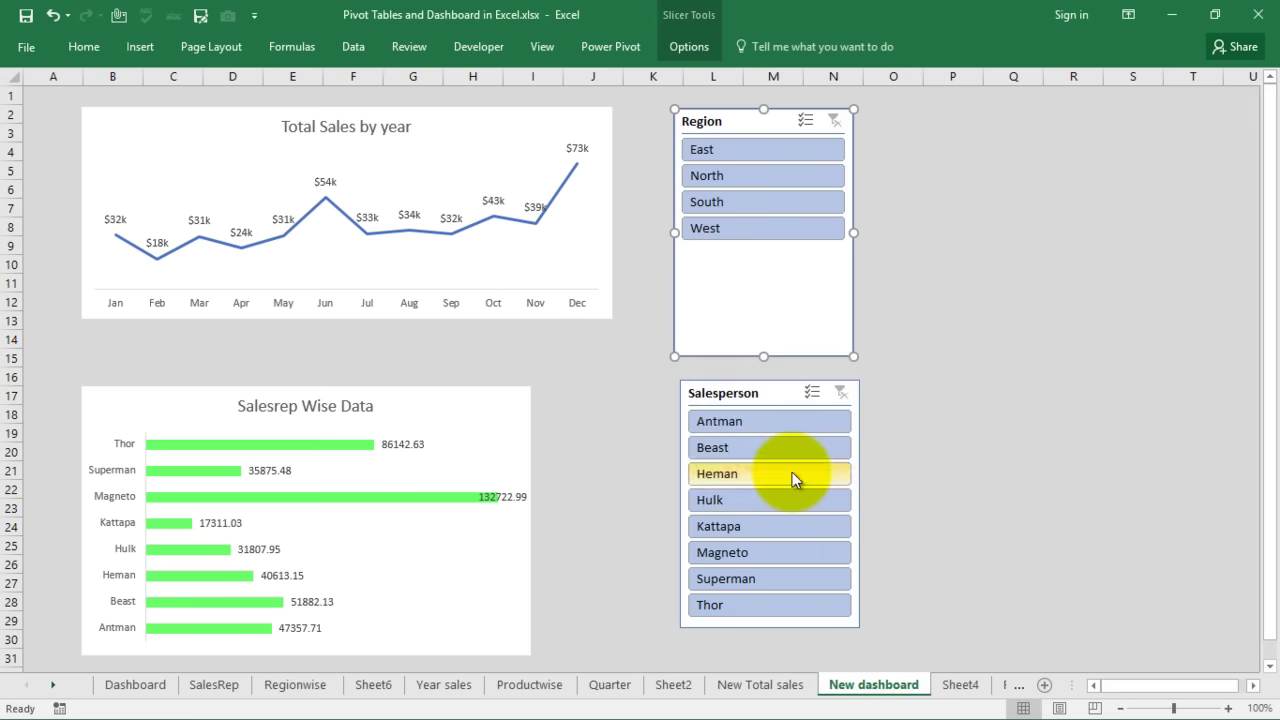
- Connect the Salesperson slicer to all listed pivot tables through Report Connections
{"action": "right_click", "coordinate": [775, 405]}
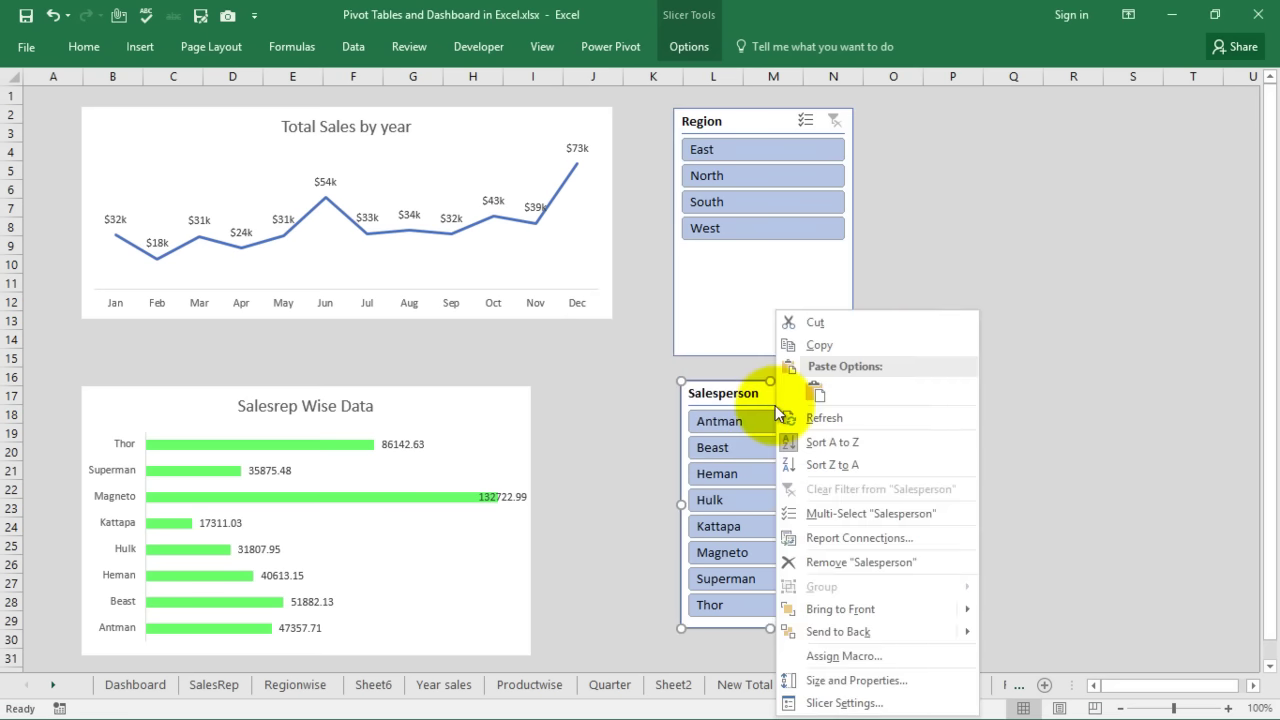
{"action": "left_click", "coordinate": [845, 538]}
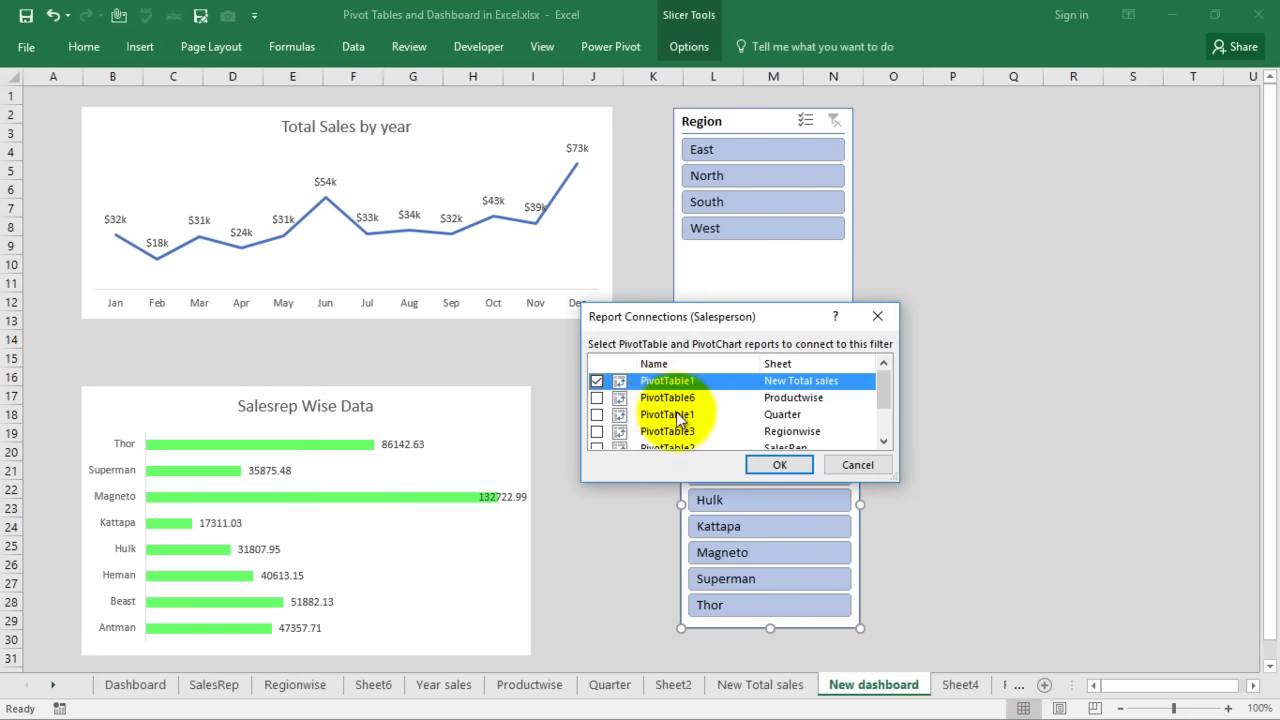
{"action": "left_click", "coordinate": [597, 397]}
{"action": "left_click", "coordinate": [597, 414]}
{"action": "left_click", "coordinate": [597, 431]}
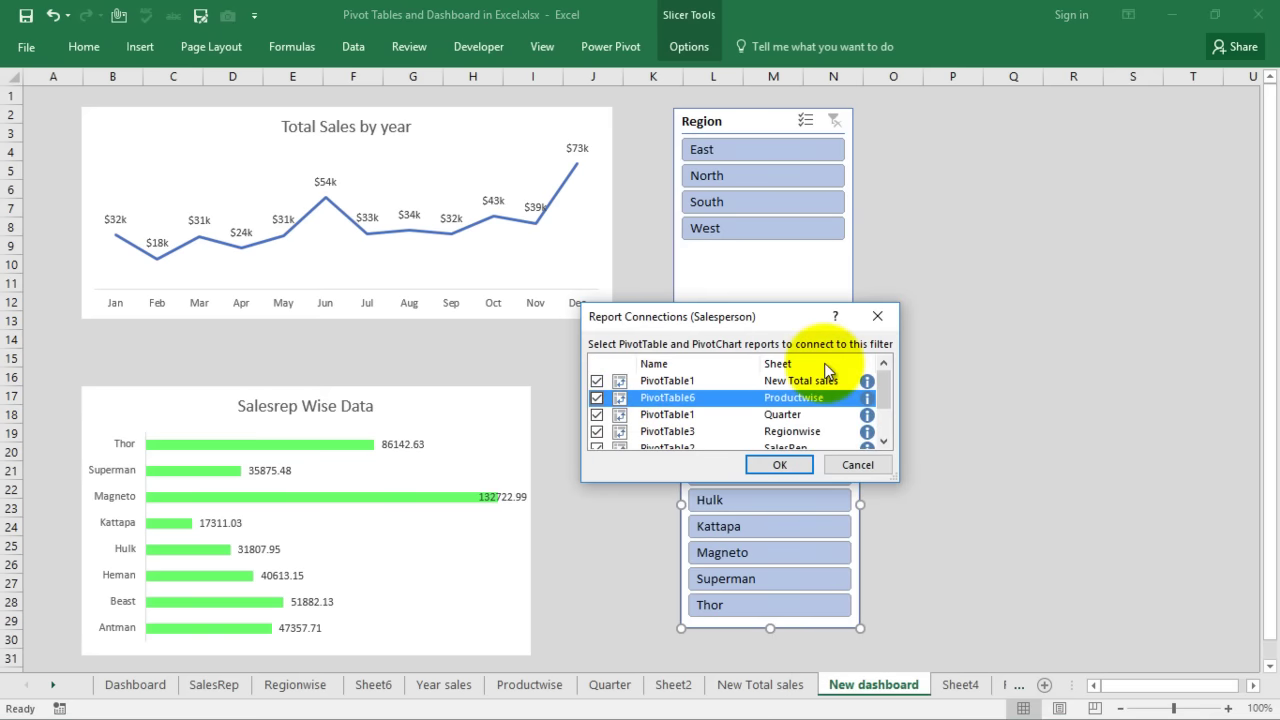
{"action": "left_click", "coordinate": [779, 466]}
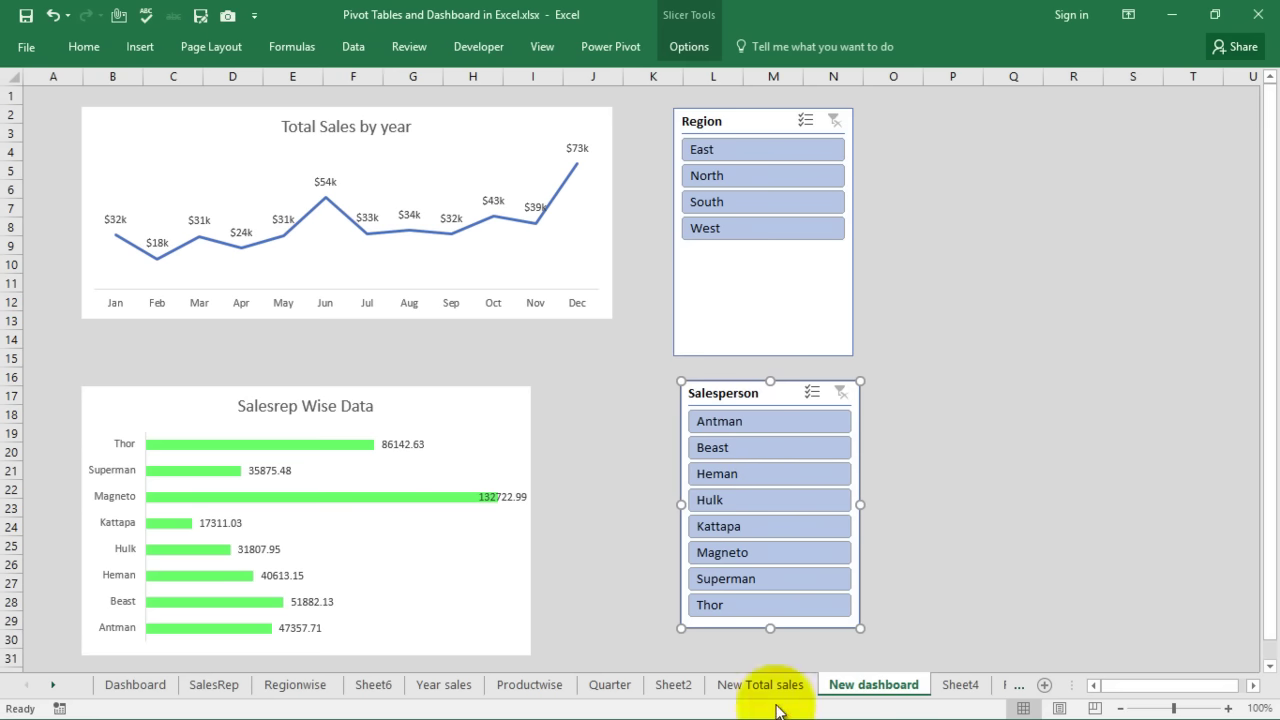
- Filter the charts to the North region and salesperson Thor, then clear both filters
{"action": "left_click", "coordinate": [1033, 377]}
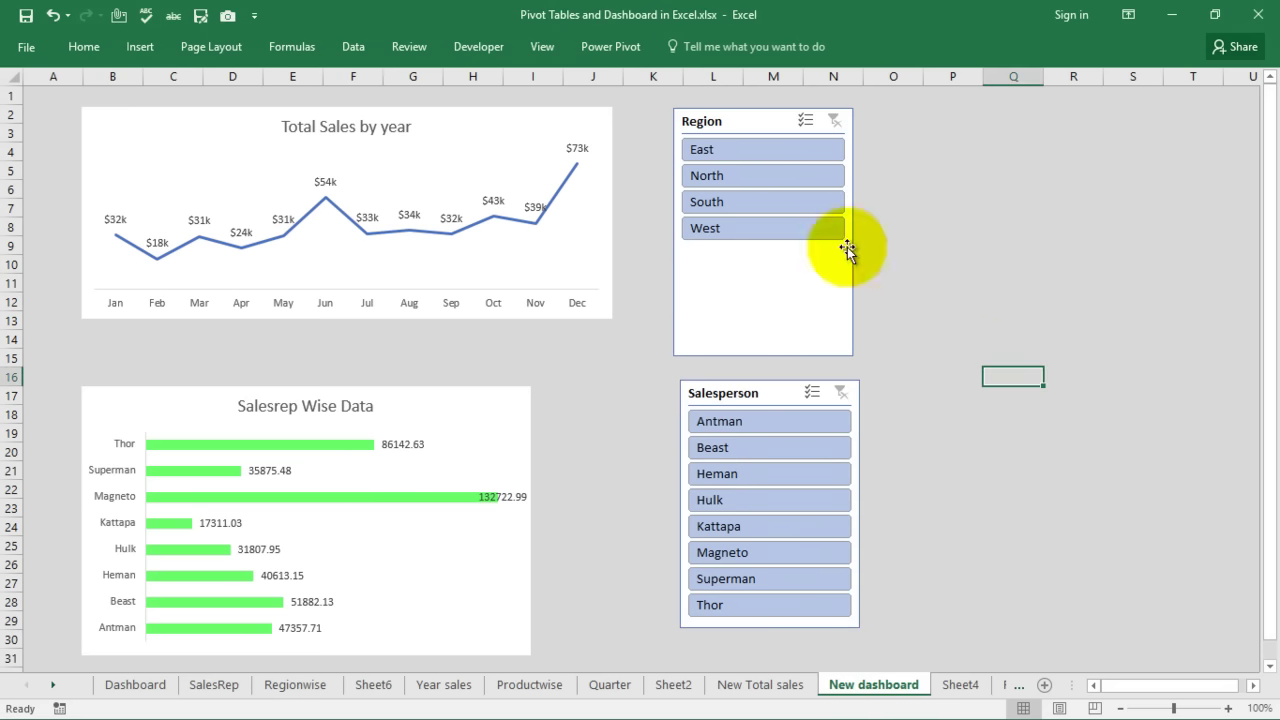
{"action": "left_click", "coordinate": [766, 180]}
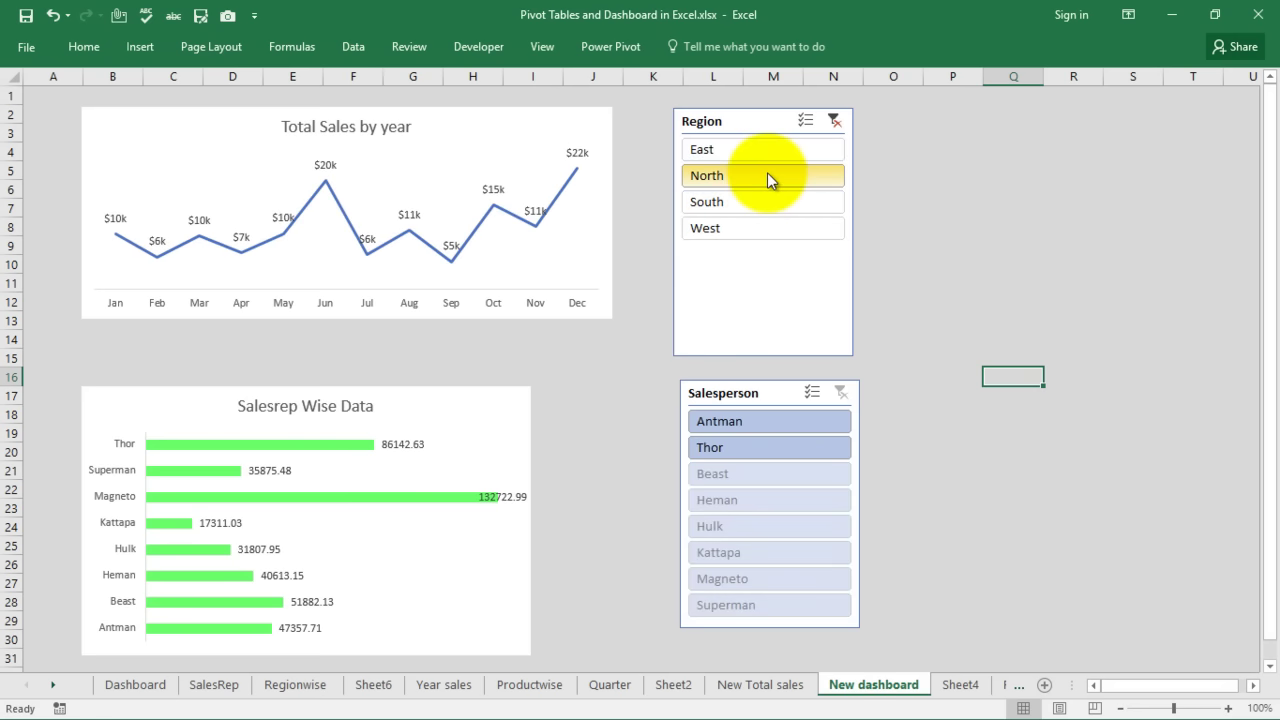
{"action": "left_click", "coordinate": [773, 444]}
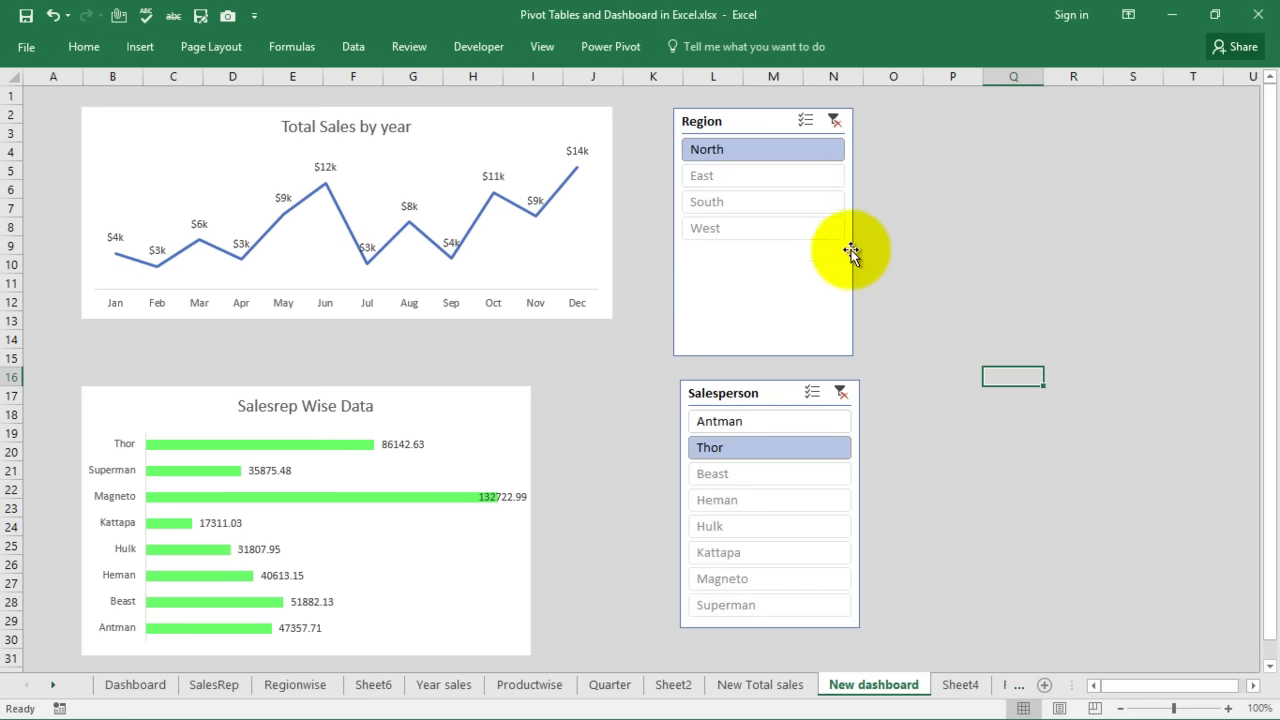
{"action": "left_click", "coordinate": [840, 392]}
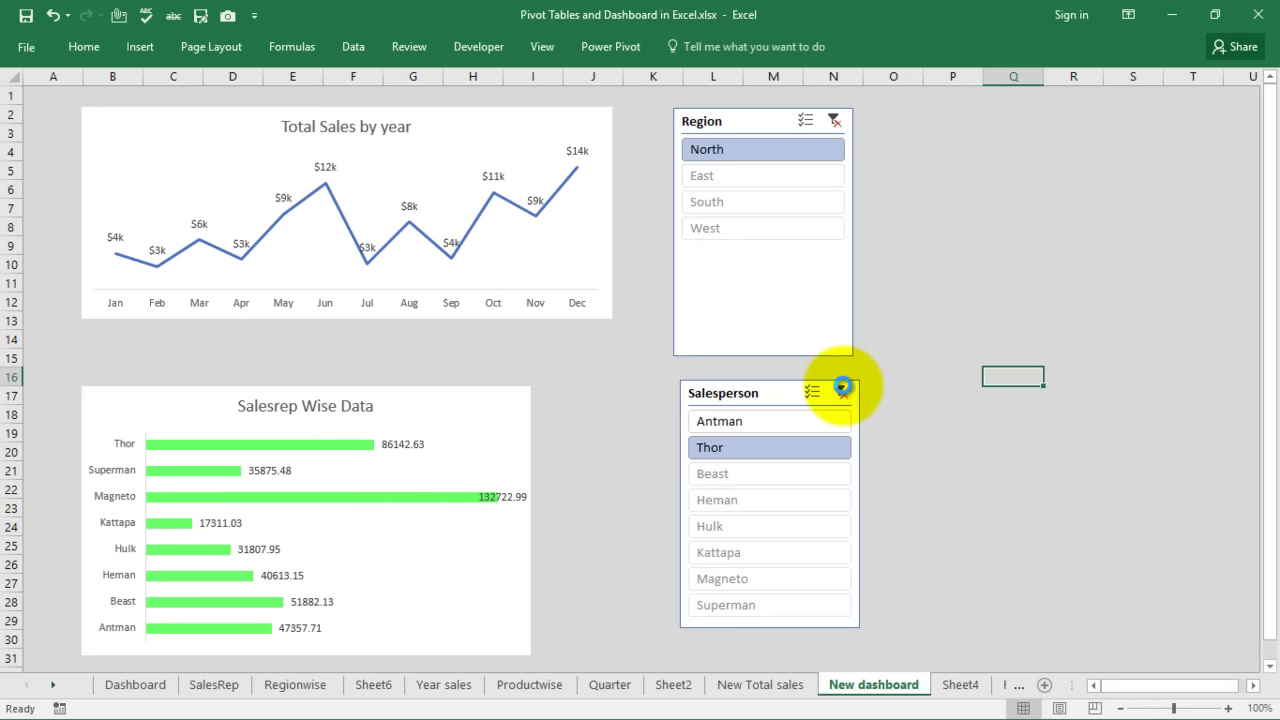
{"action": "left_click", "coordinate": [834, 121]}
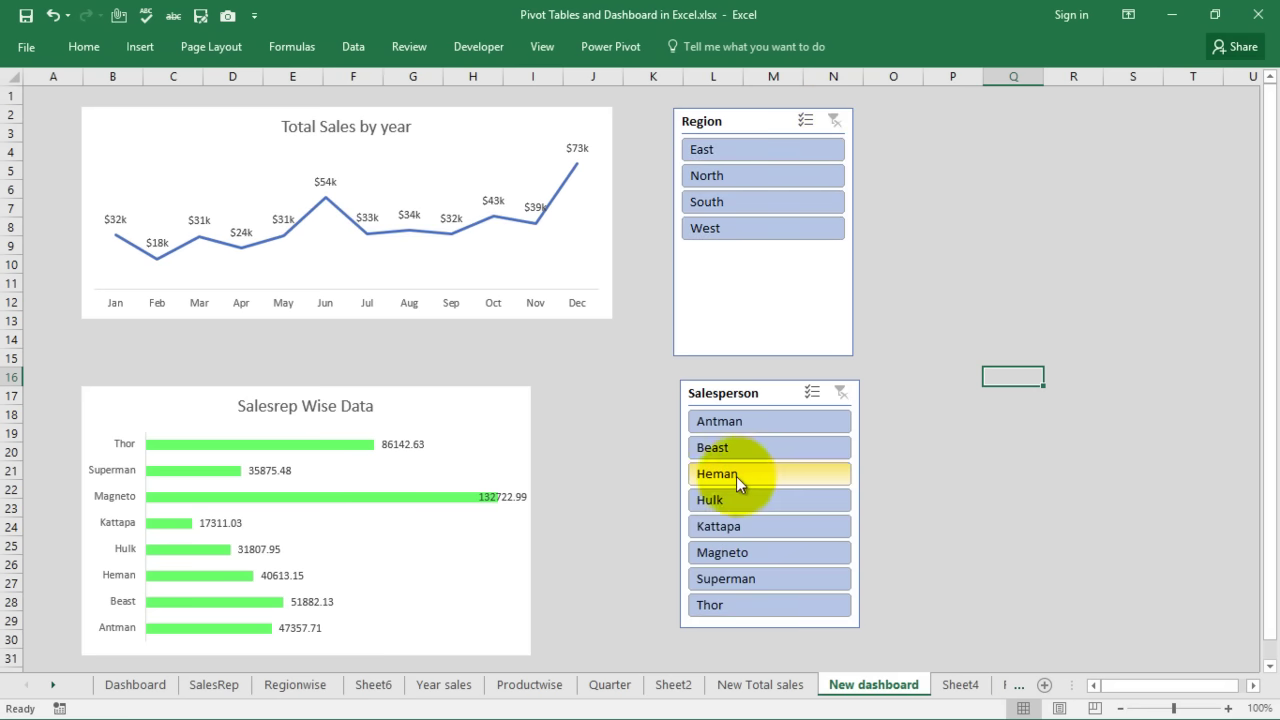
- Filter to salesperson Heman and the East region, then view the Dashboard sheet
{"action": "left_click", "coordinate": [736, 476]}
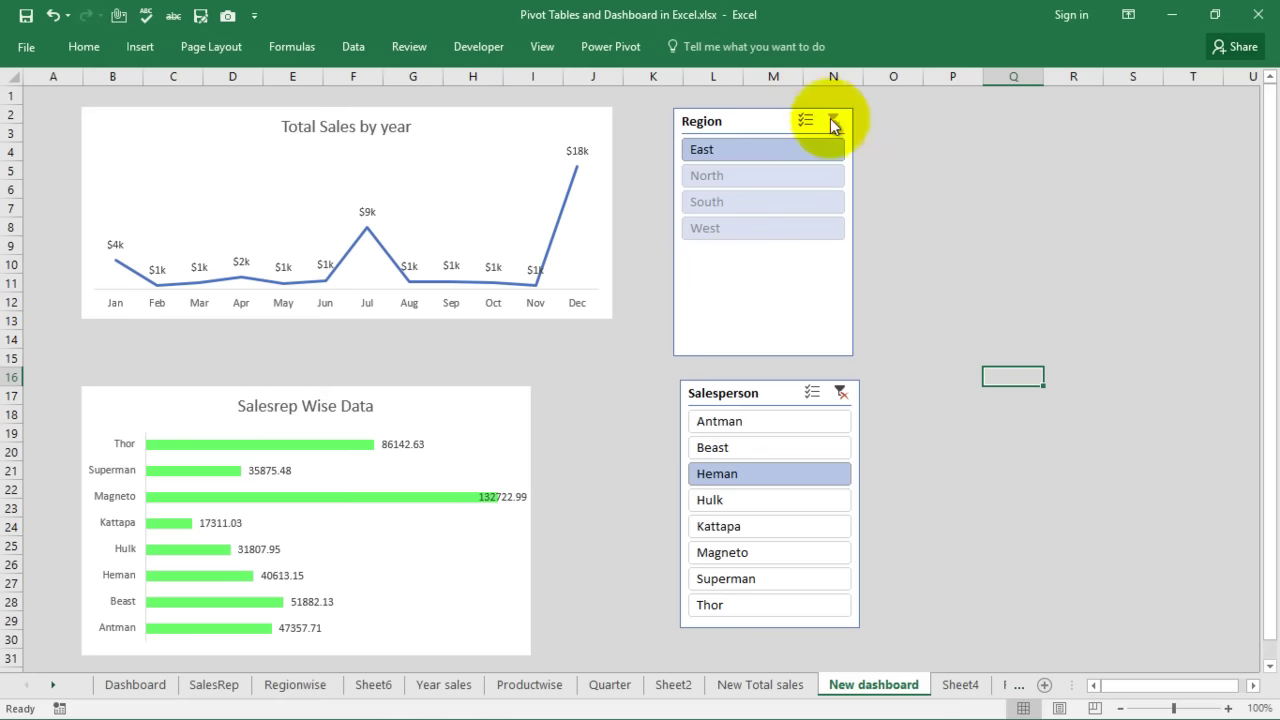
{"action": "left_click", "coordinate": [703, 210]}
{"action": "left_click", "coordinate": [135, 685]}
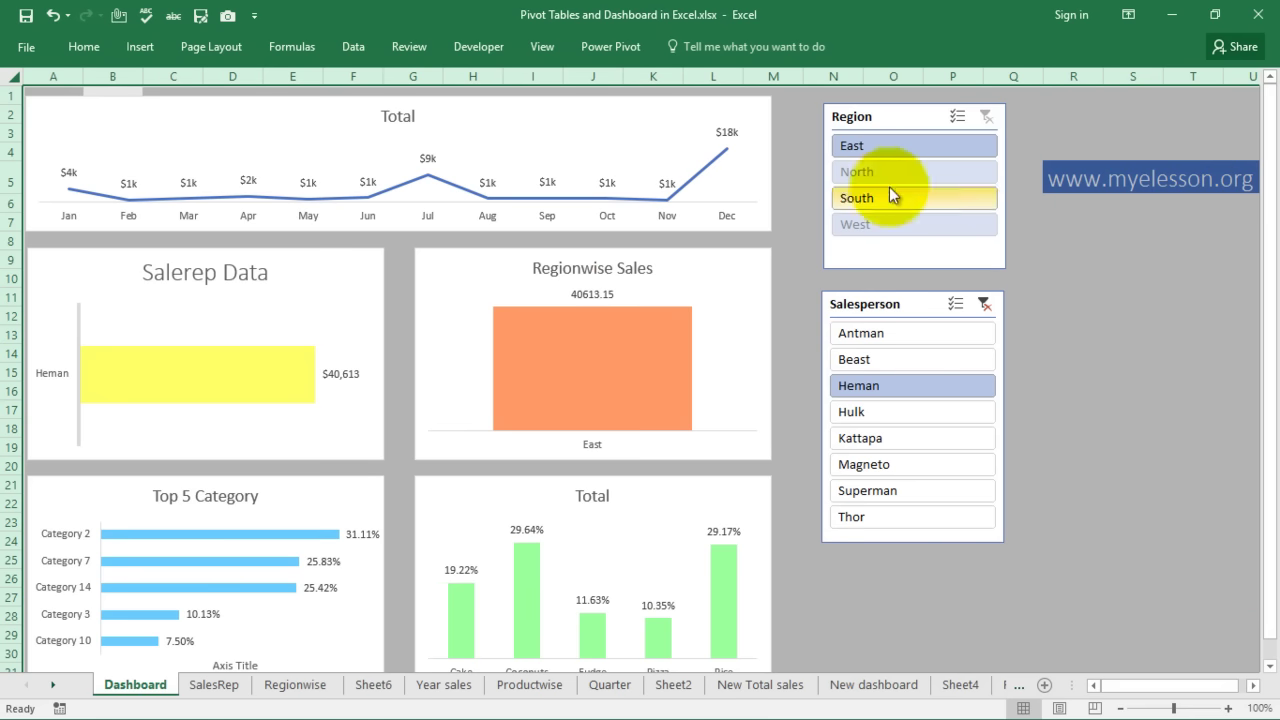
- Clear the Salesperson slicer filter on the Dashboard sheet to show all salespeople and regions
{"action": "left_click", "coordinate": [985, 305]}
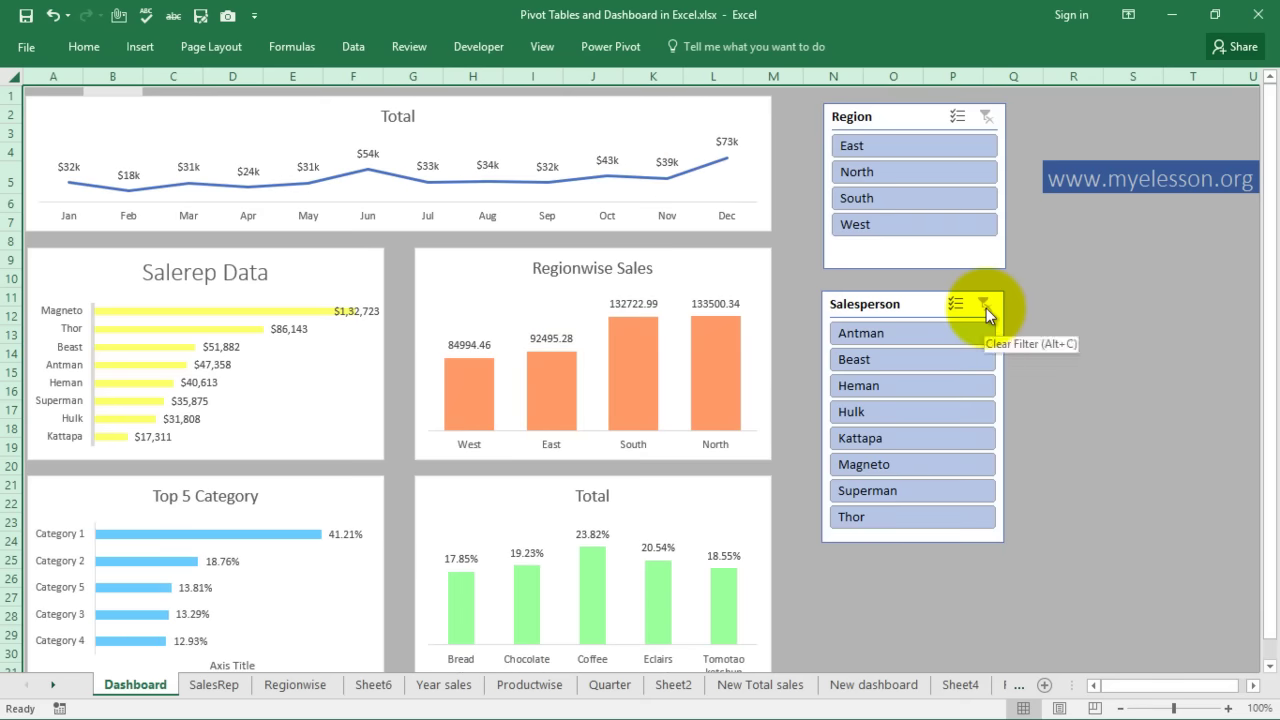